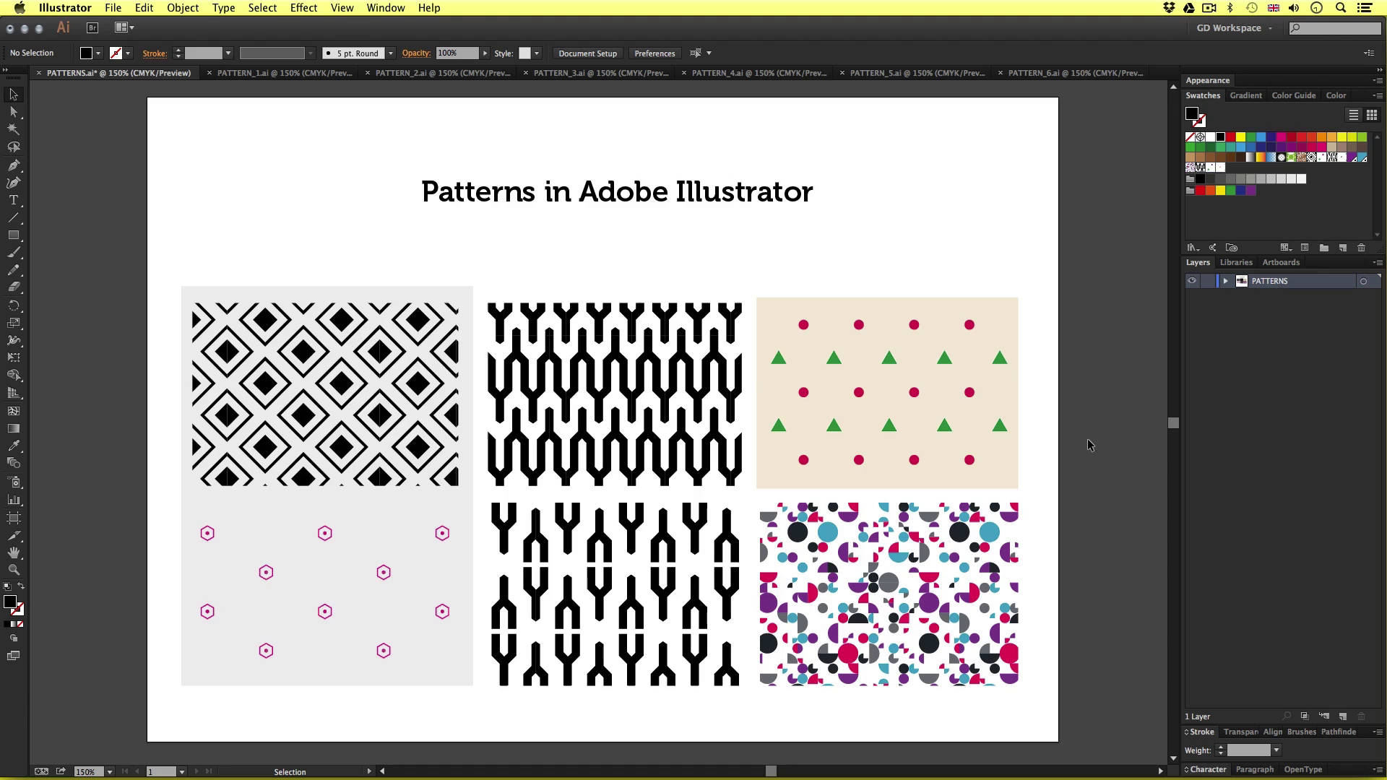
# - Switch to Finder and open the 06 - PATTERNS folder inside 04 - PROJECT ASSETS to view its files
pyautogui.press('super+Tab')
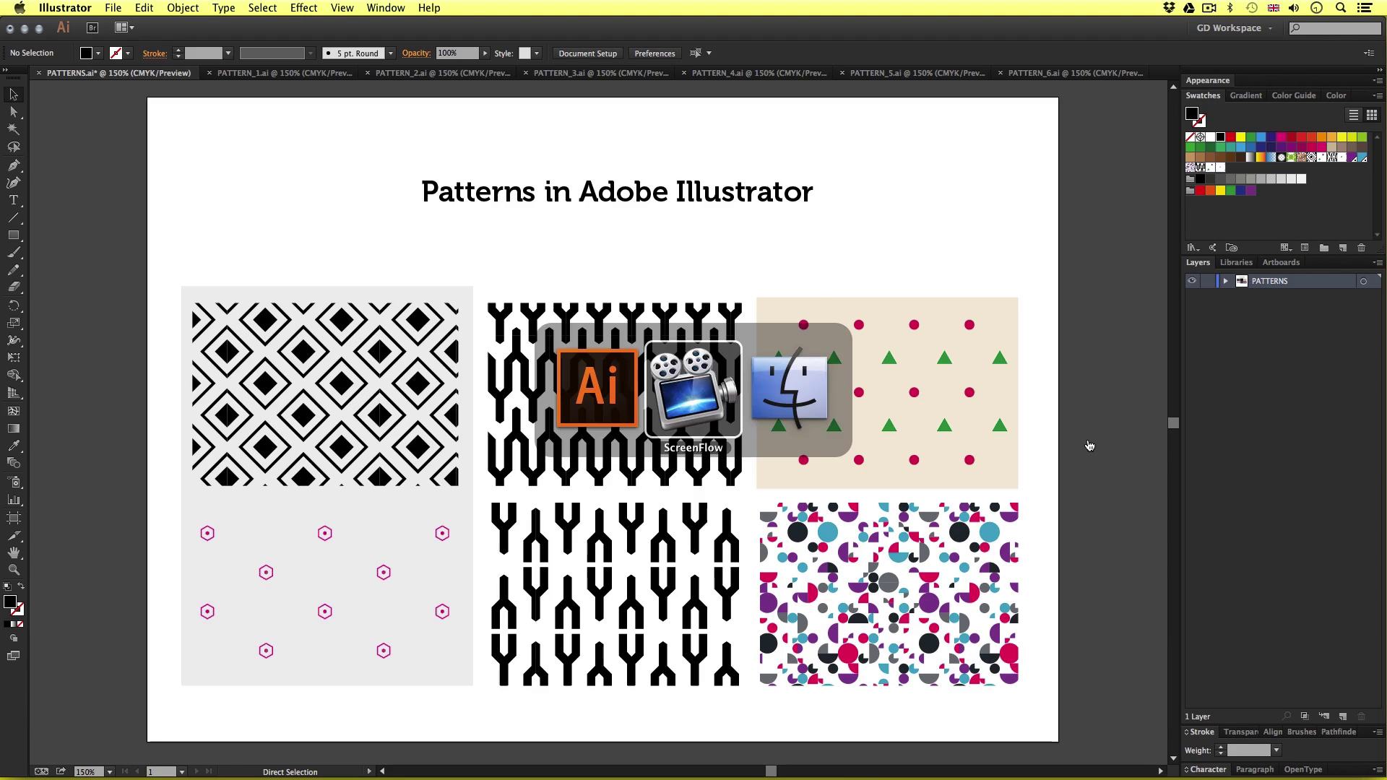
pyautogui.press('super+Tab')
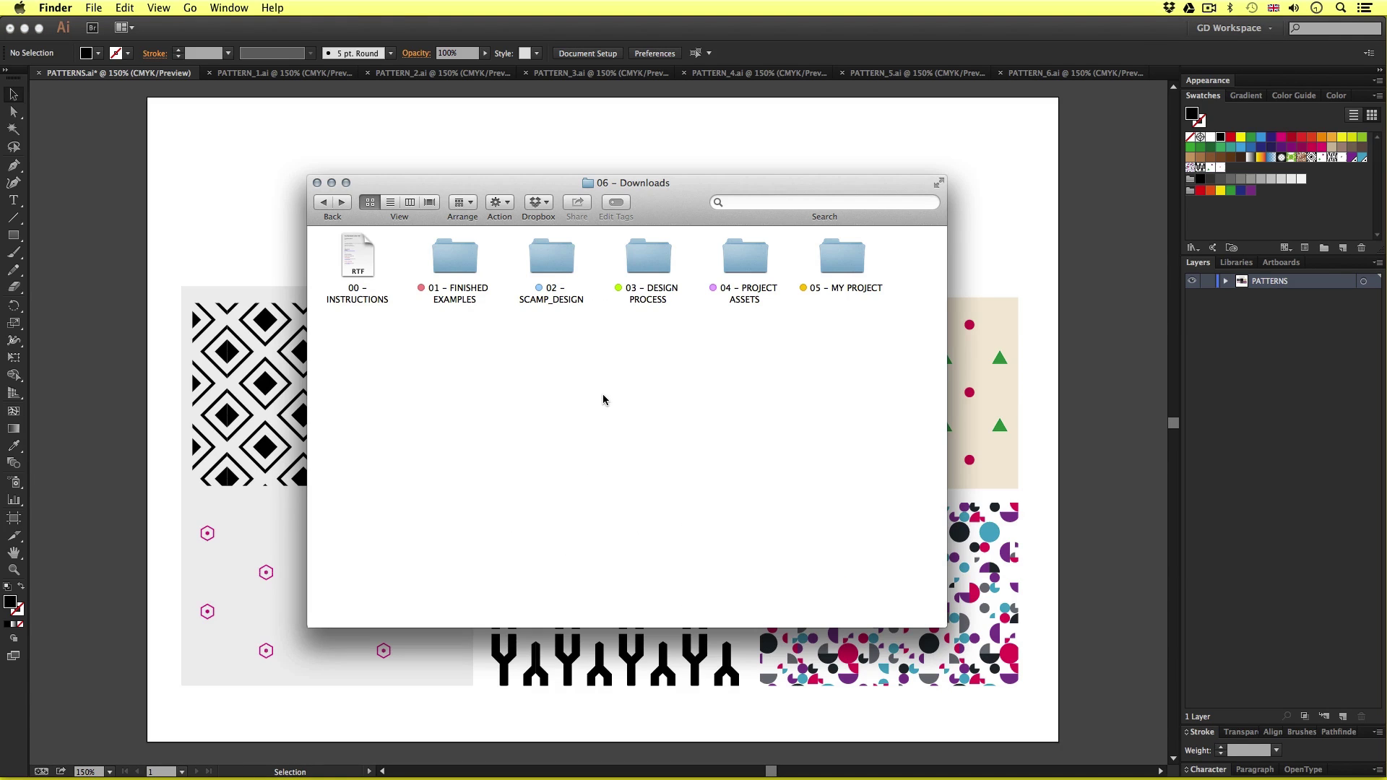
pyautogui.click(755, 263)
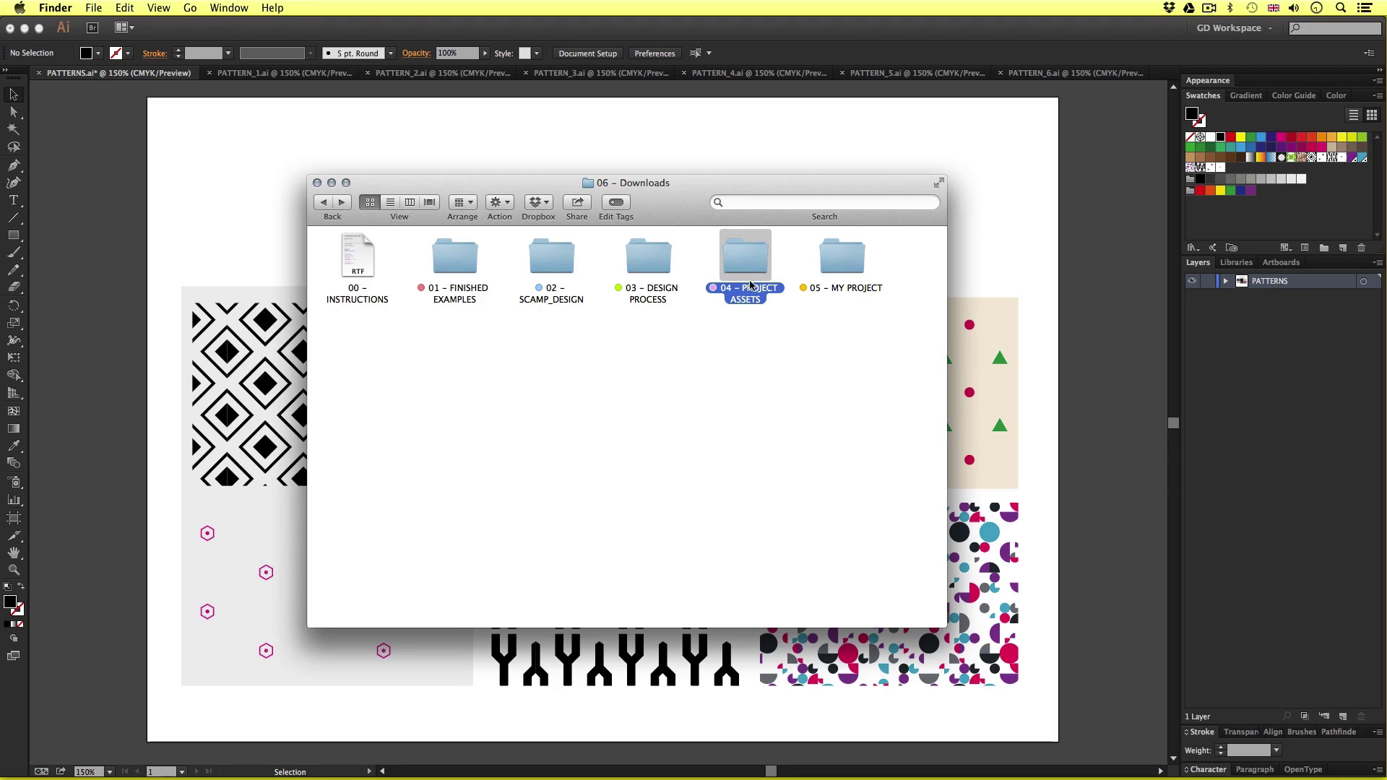
pyautogui.doubleClick(739, 265)
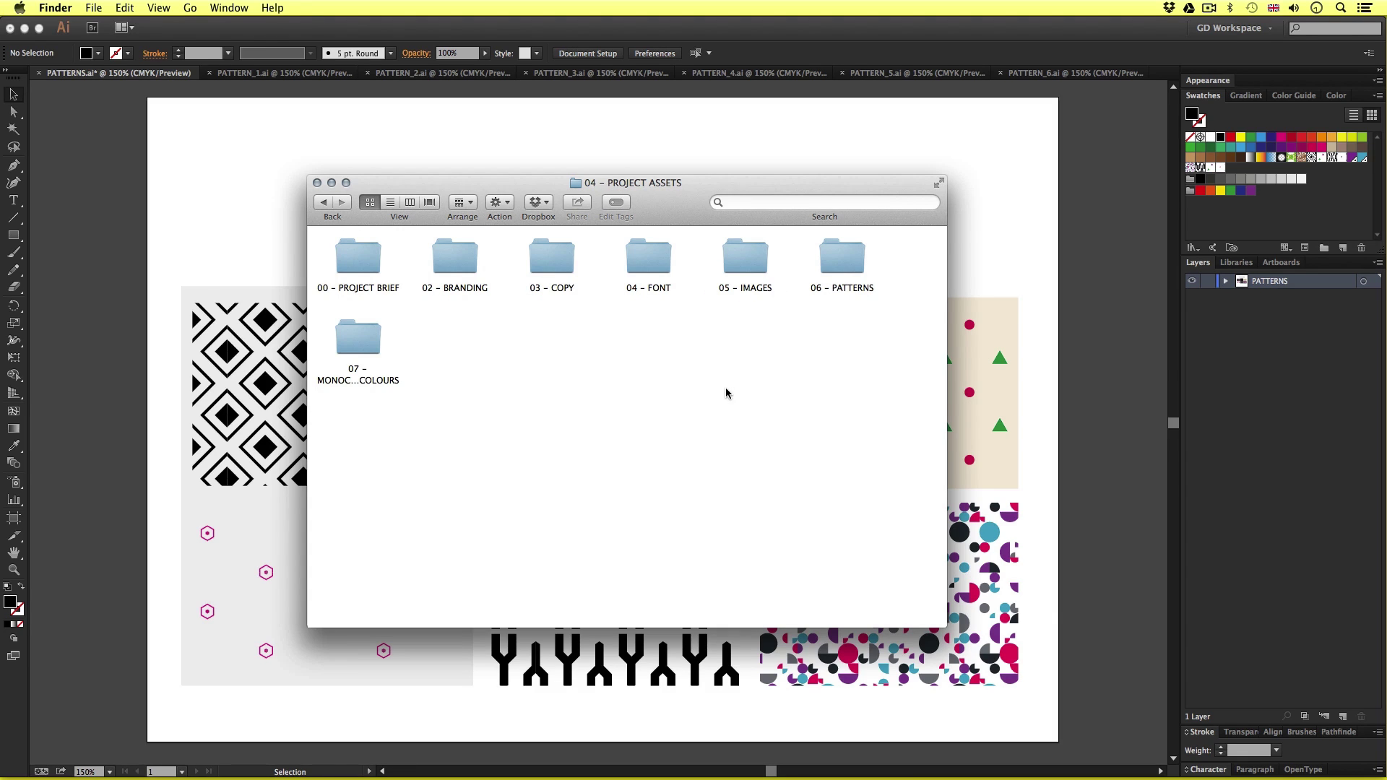
pyautogui.click(852, 277)
pyautogui.doubleClick(852, 277)
pyautogui.moveTo(351, 340); pyautogui.dragTo(898, 258)
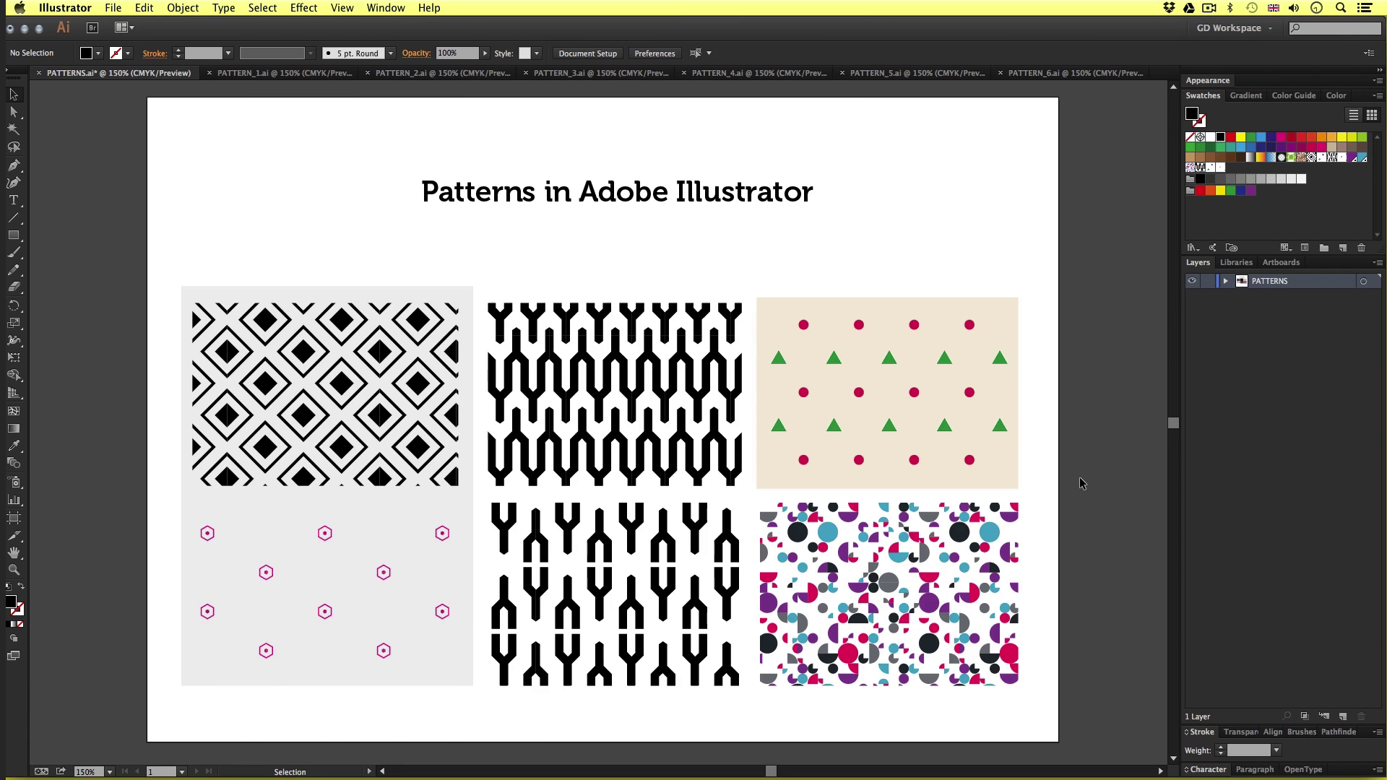
# - Review the pattern element and repeating pattern in PATTERN_1.ai through PATTERN_6.ai, and return to the PATTERNS.ai overview
pyautogui.click(271, 74)
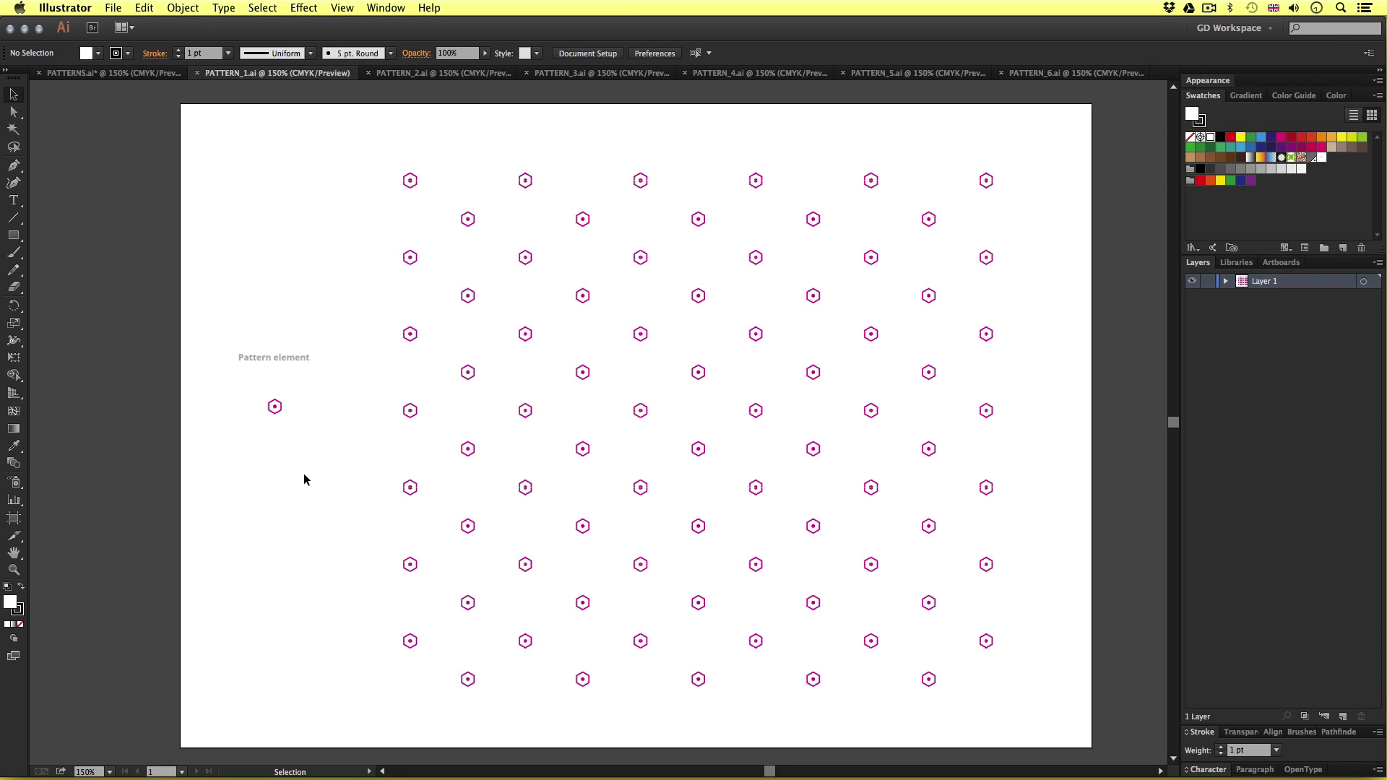
pyautogui.click(394, 73)
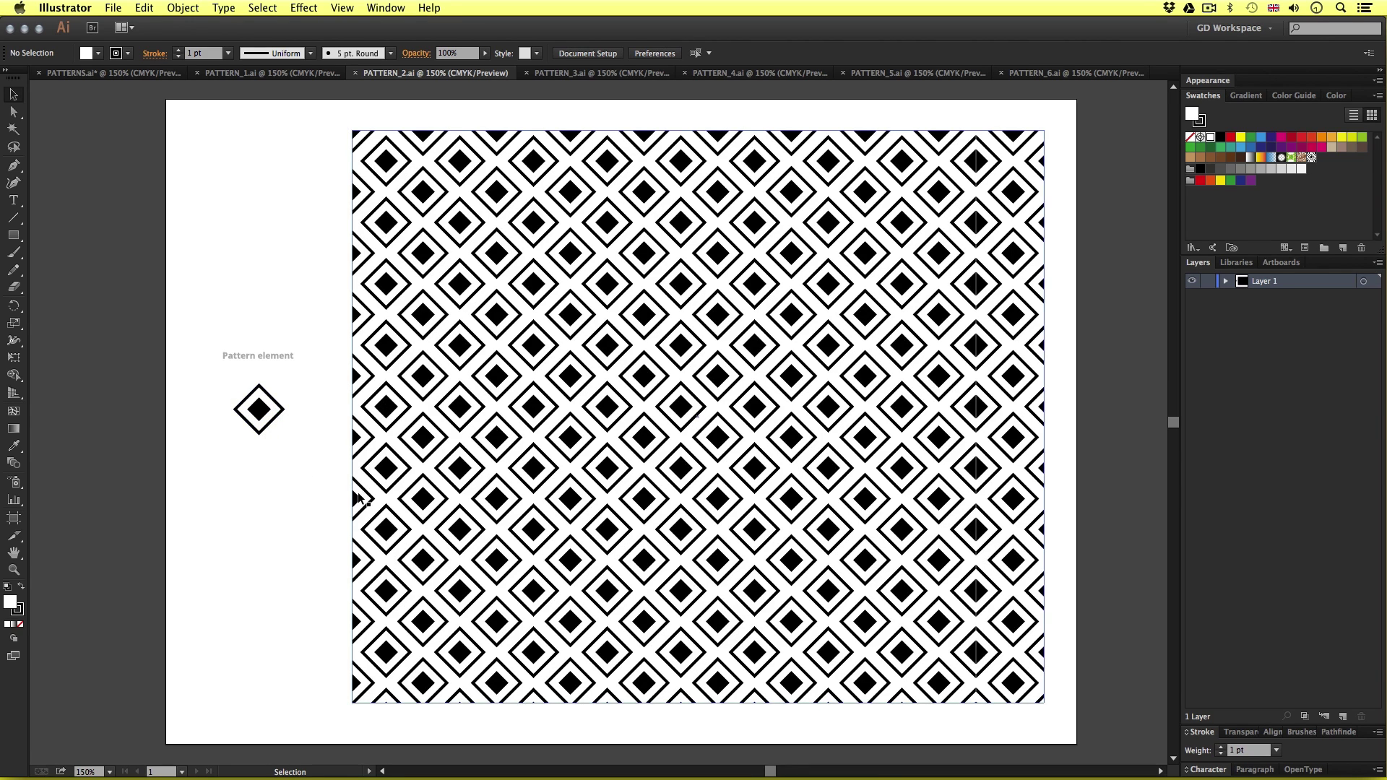
pyautogui.click(610, 72)
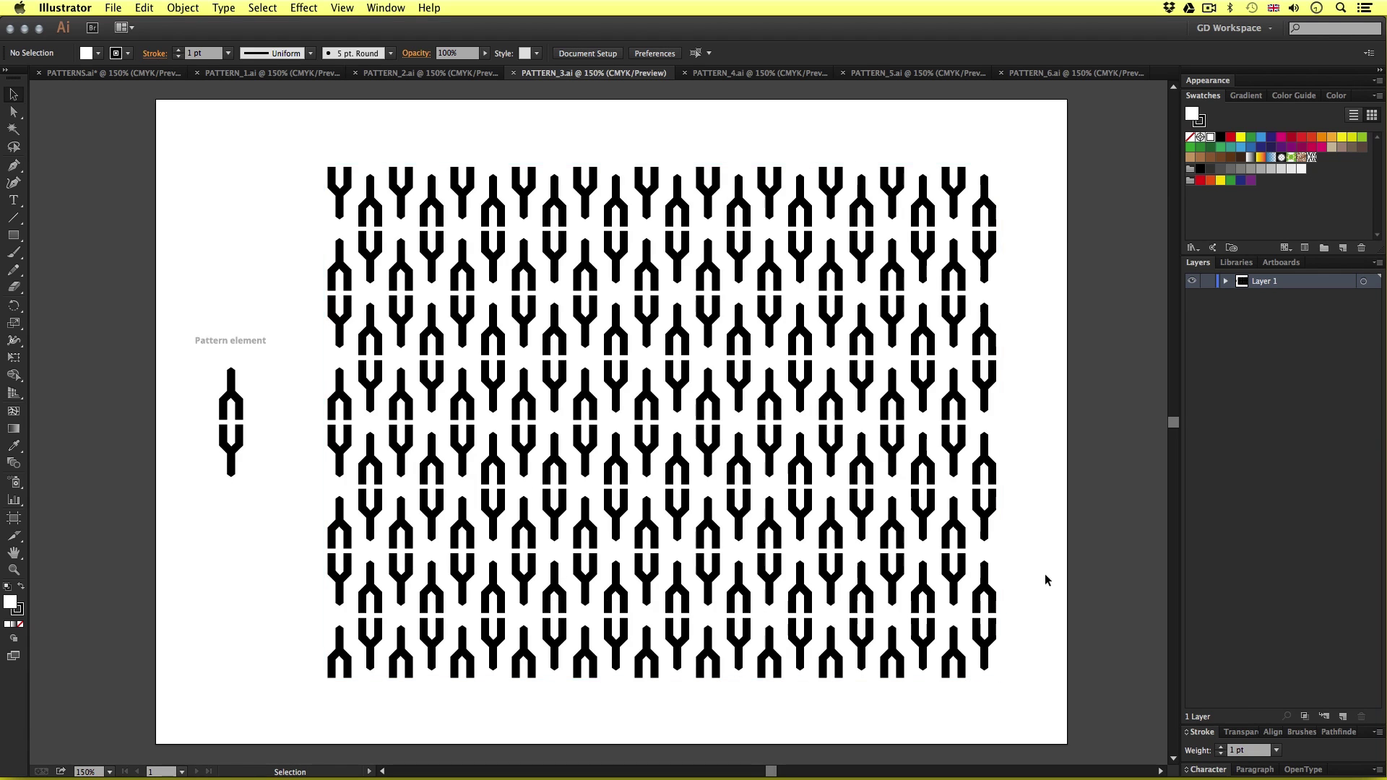
pyautogui.click(755, 73)
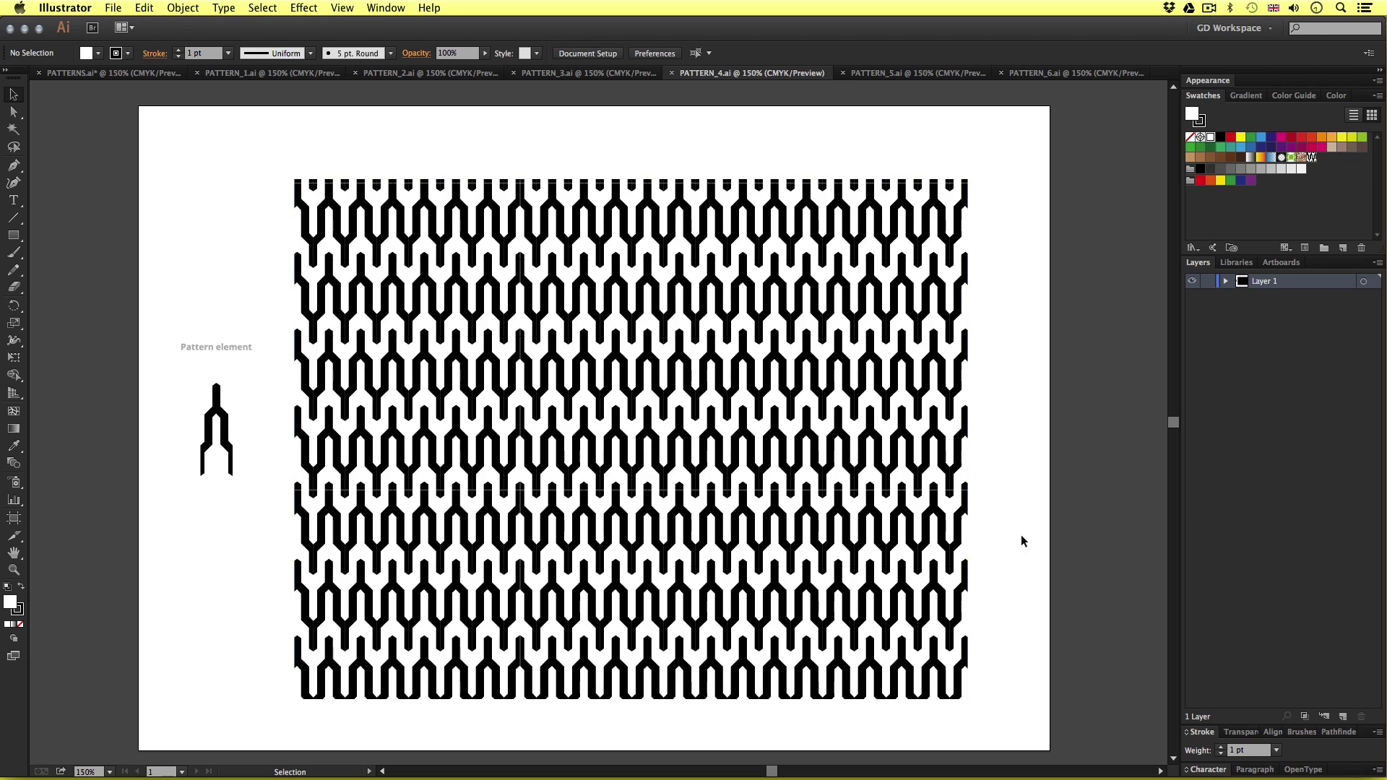
pyautogui.click(893, 73)
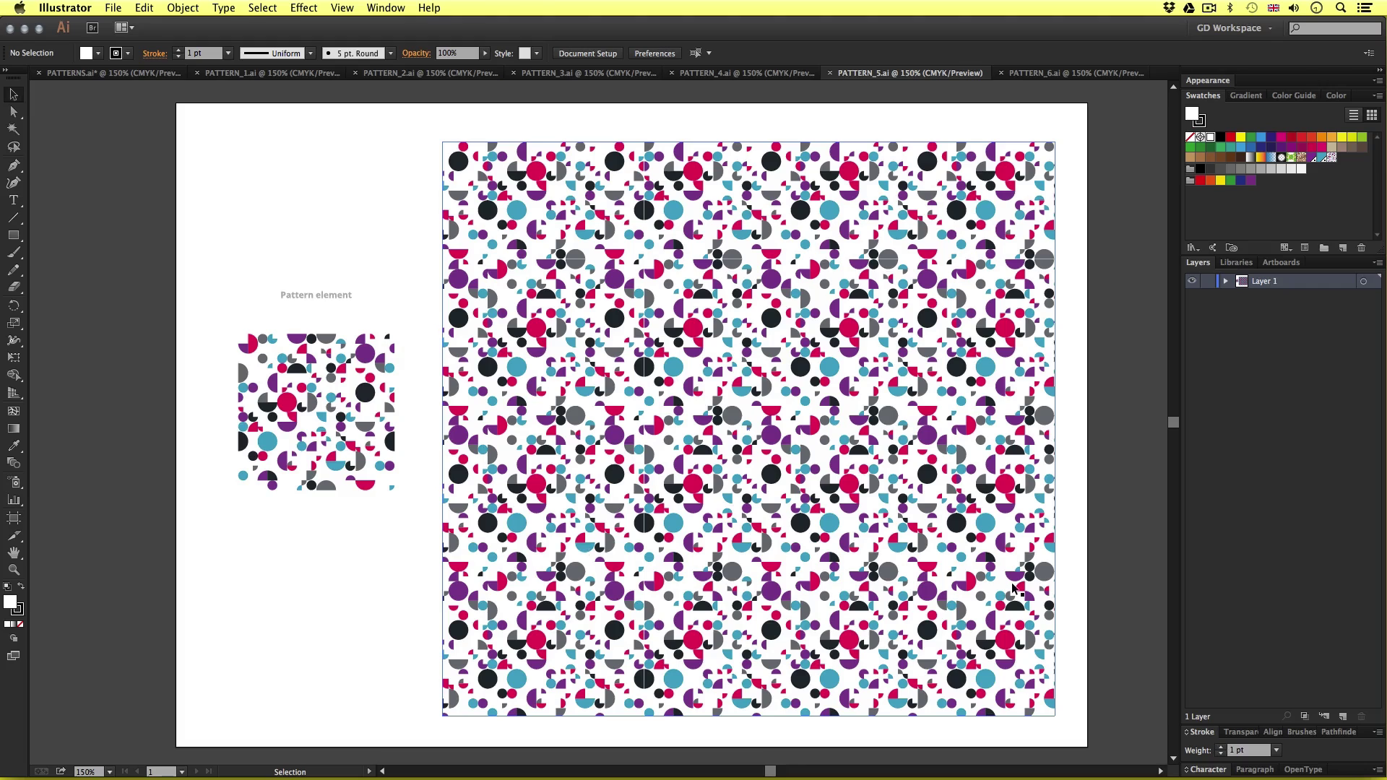
pyautogui.click(1070, 73)
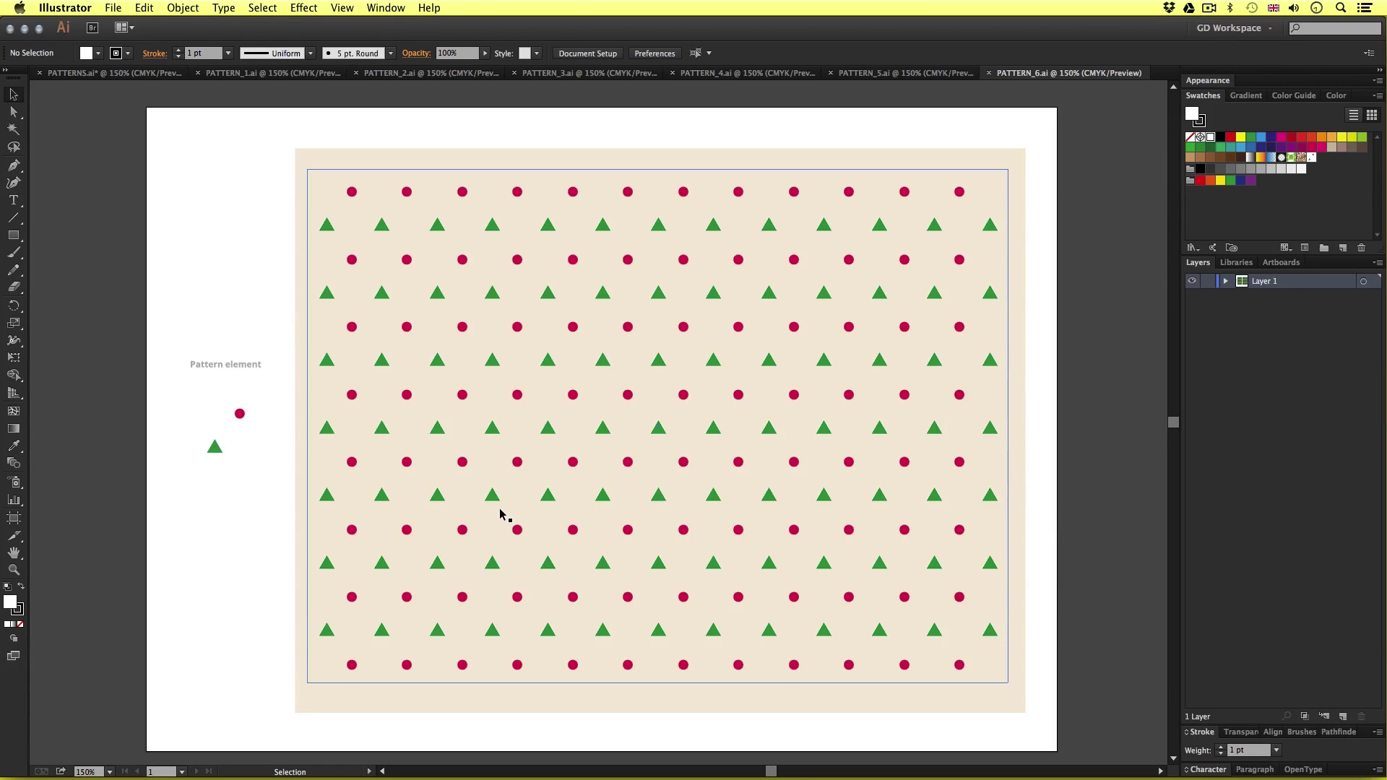
pyautogui.click(113, 74)
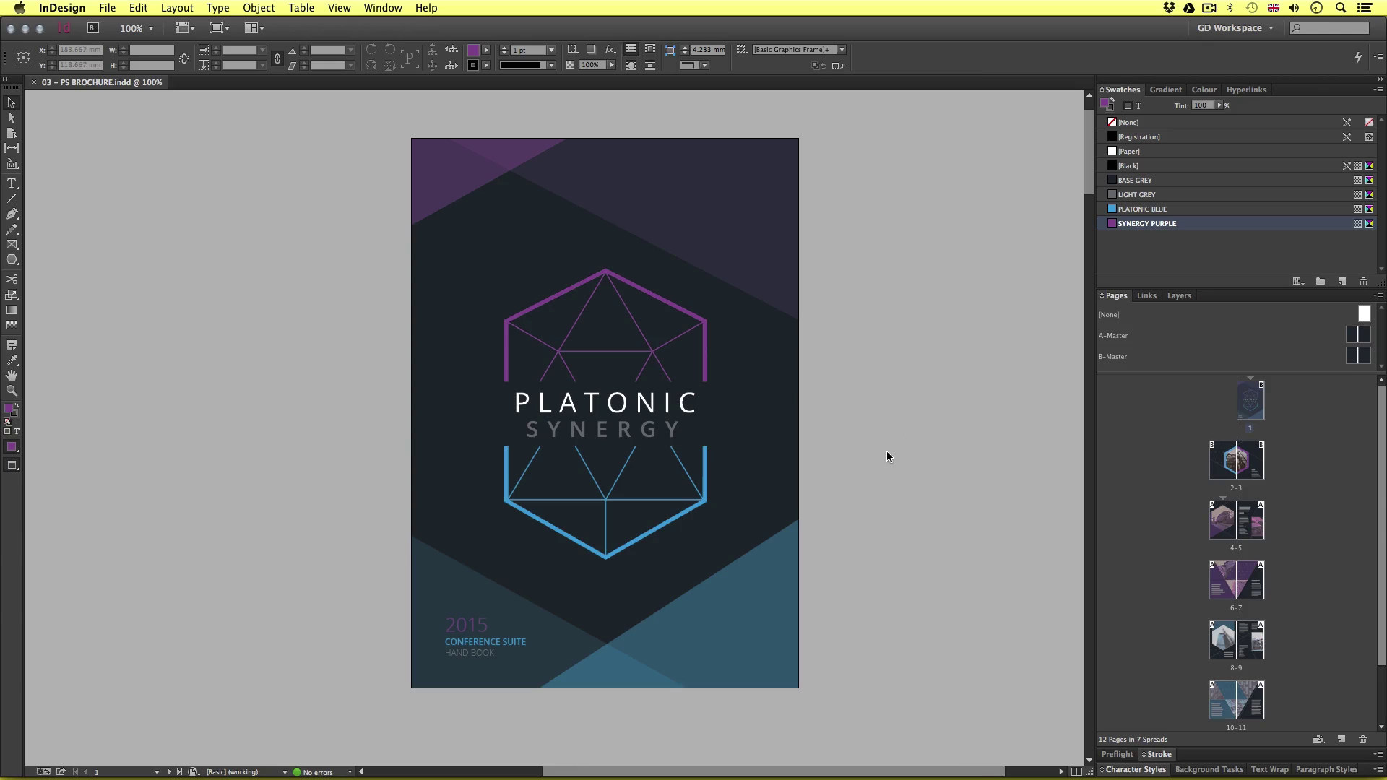
# - Examine how the hexagon pattern is used across the PS BROCHURE spreads from the cover to pages 10-11
pyautogui.scroll(-15, 475, 479)
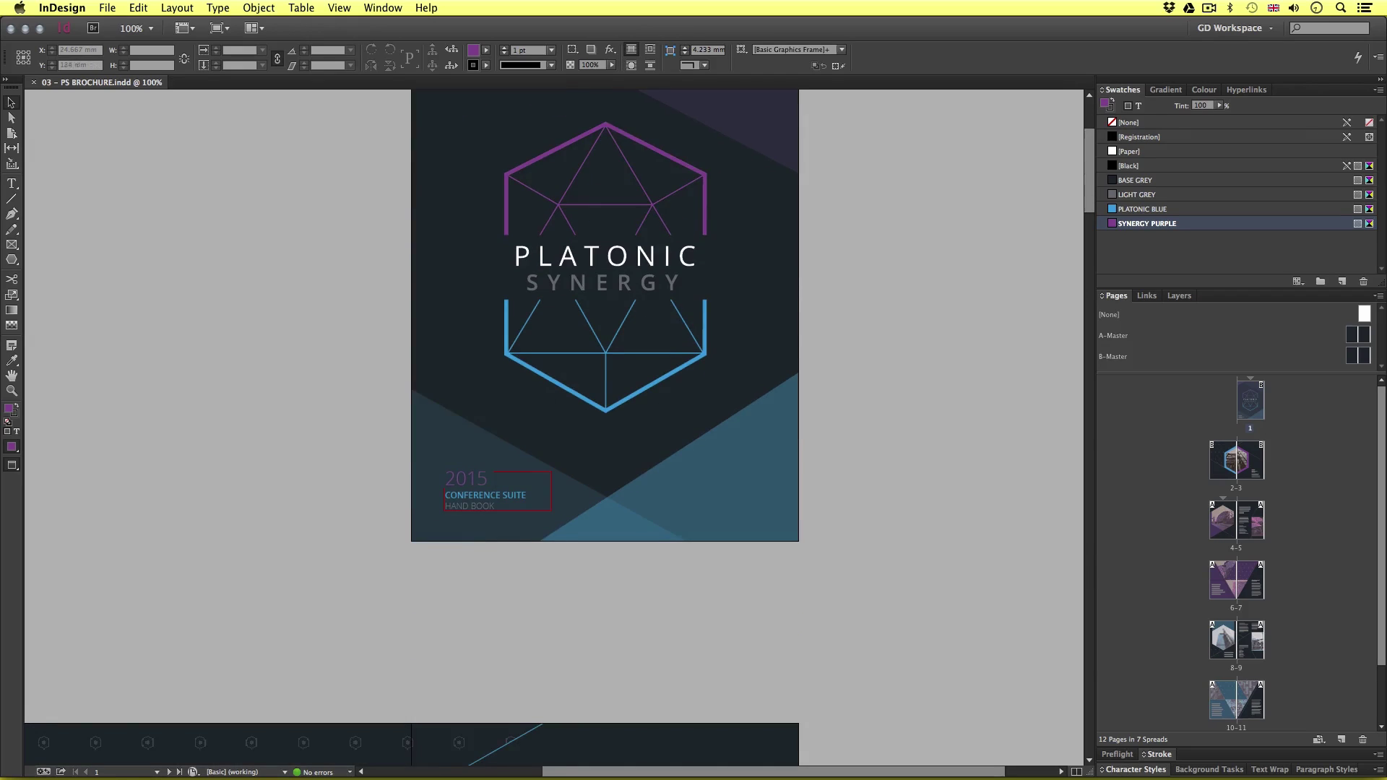
pyautogui.hscroll(-5, 448, 460)
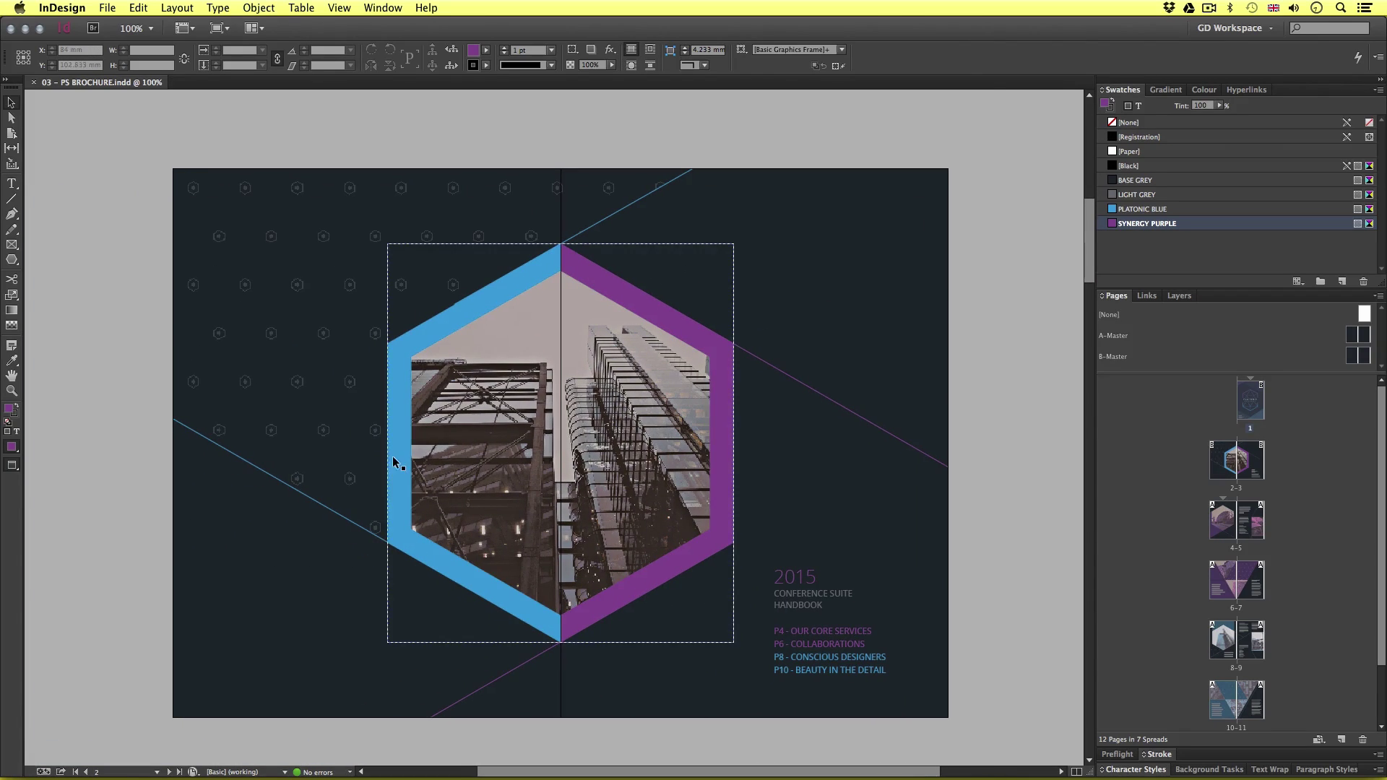
pyautogui.click(276, 351)
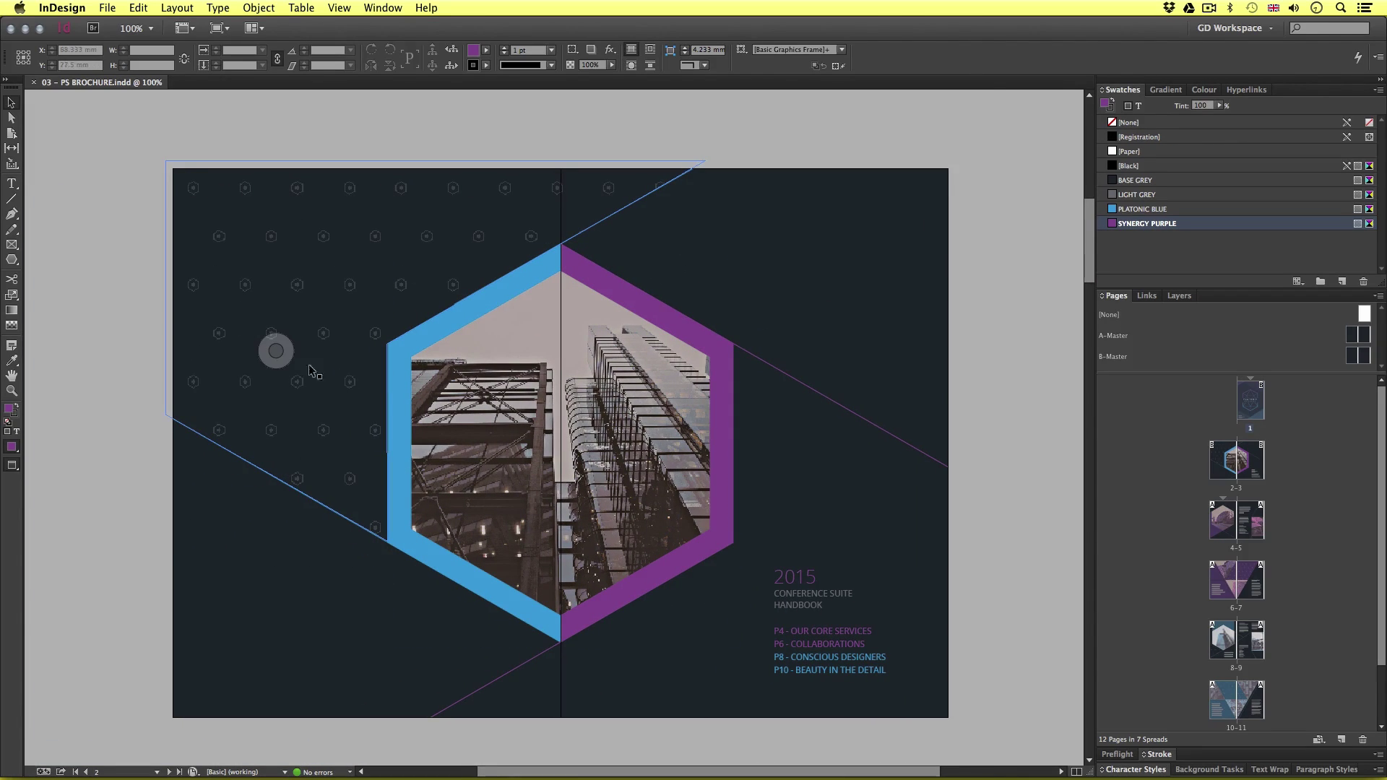
pyautogui.click(406, 136)
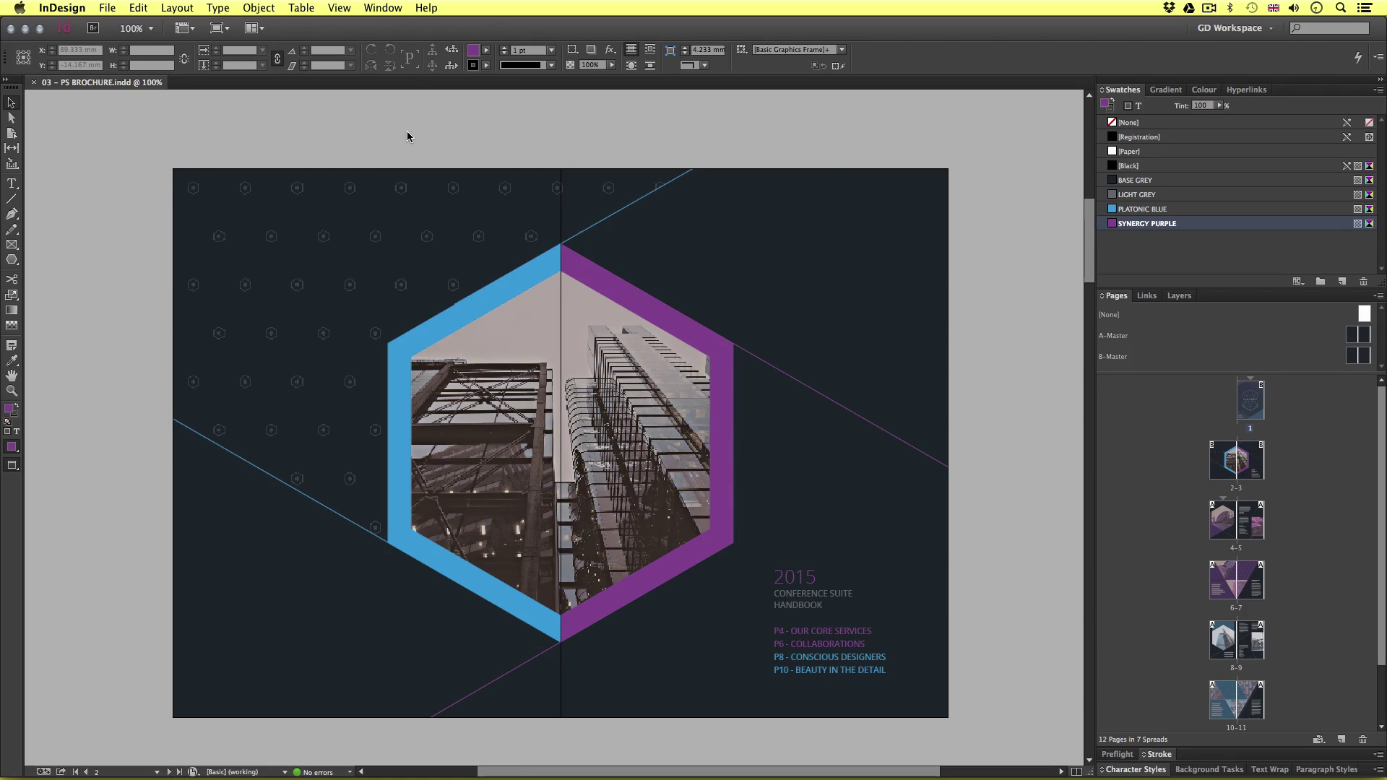
pyautogui.scroll(-10, 568, 382)
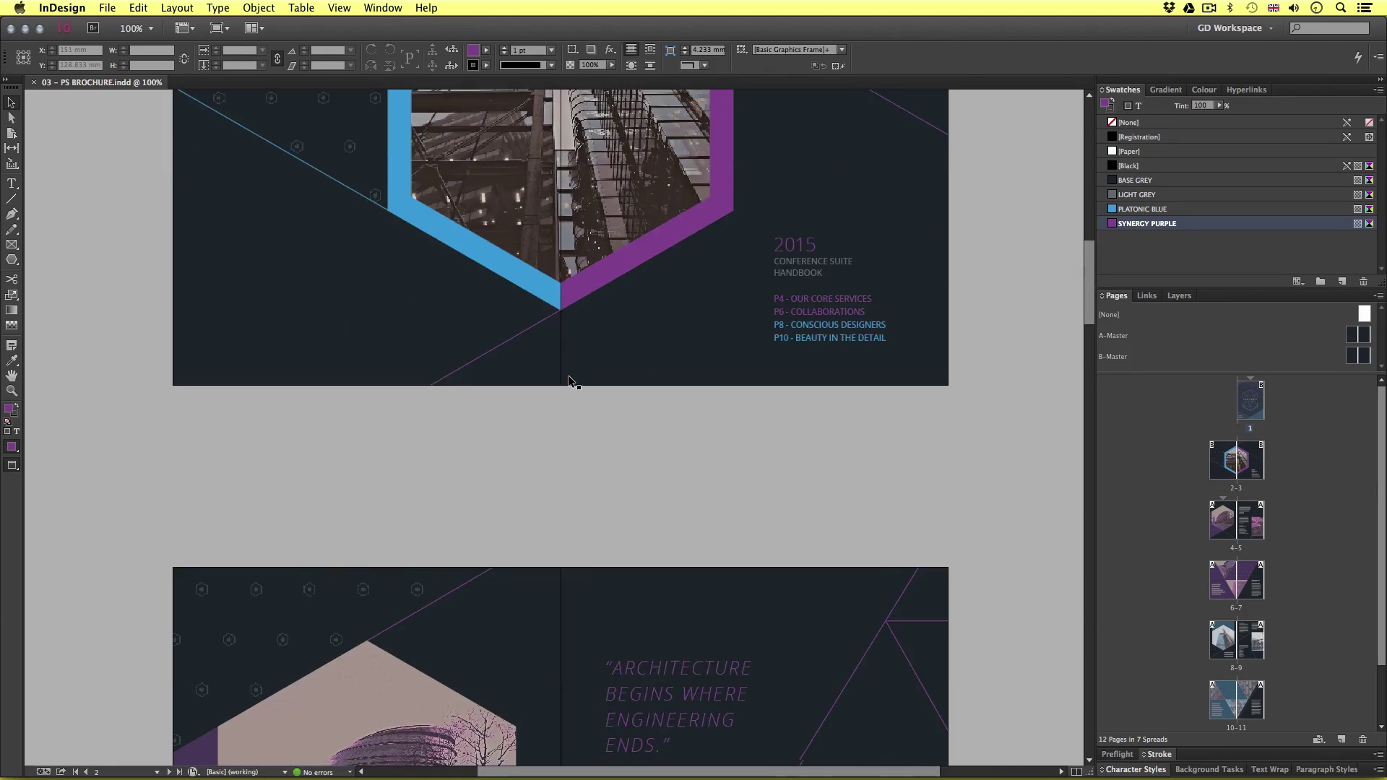
pyautogui.scroll(-3, 568, 382)
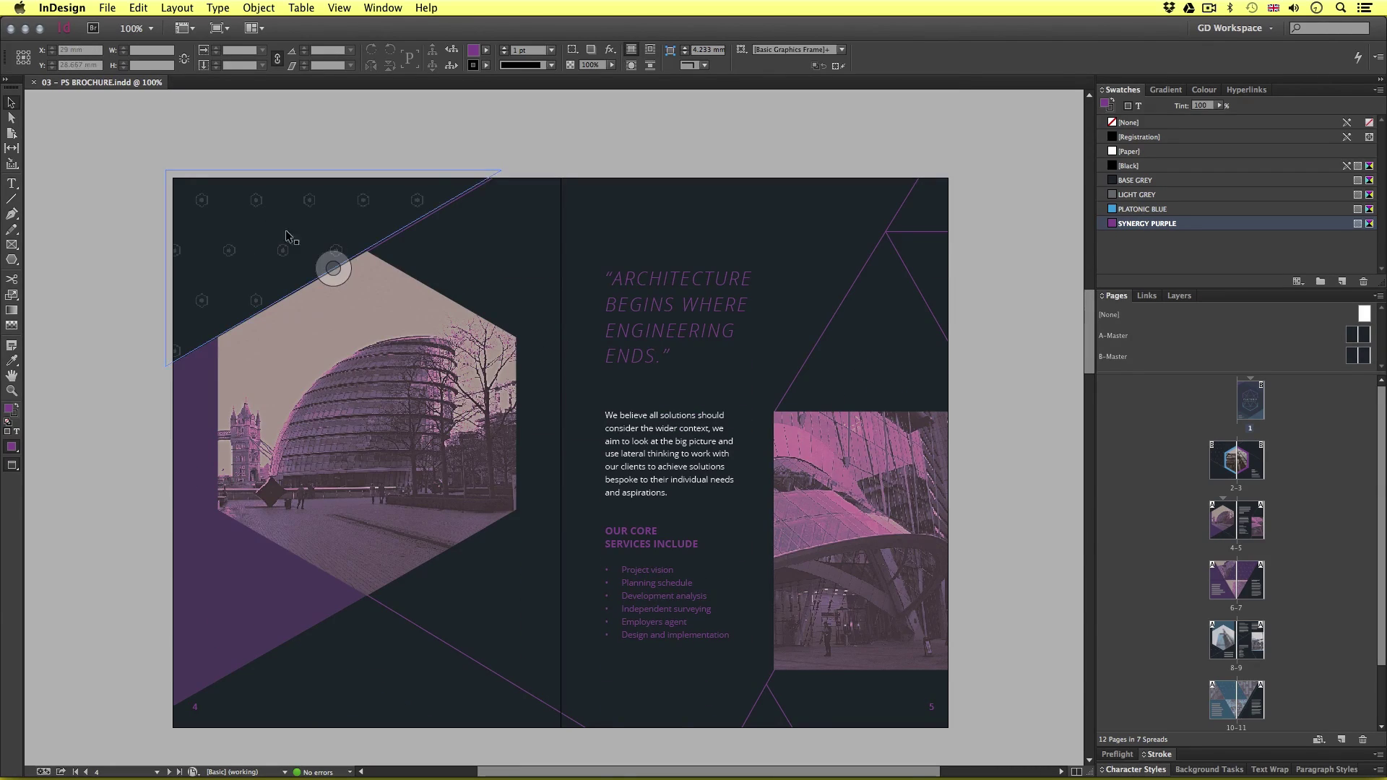
pyautogui.scroll(-10, 565, 383)
pyautogui.click(642, 334)
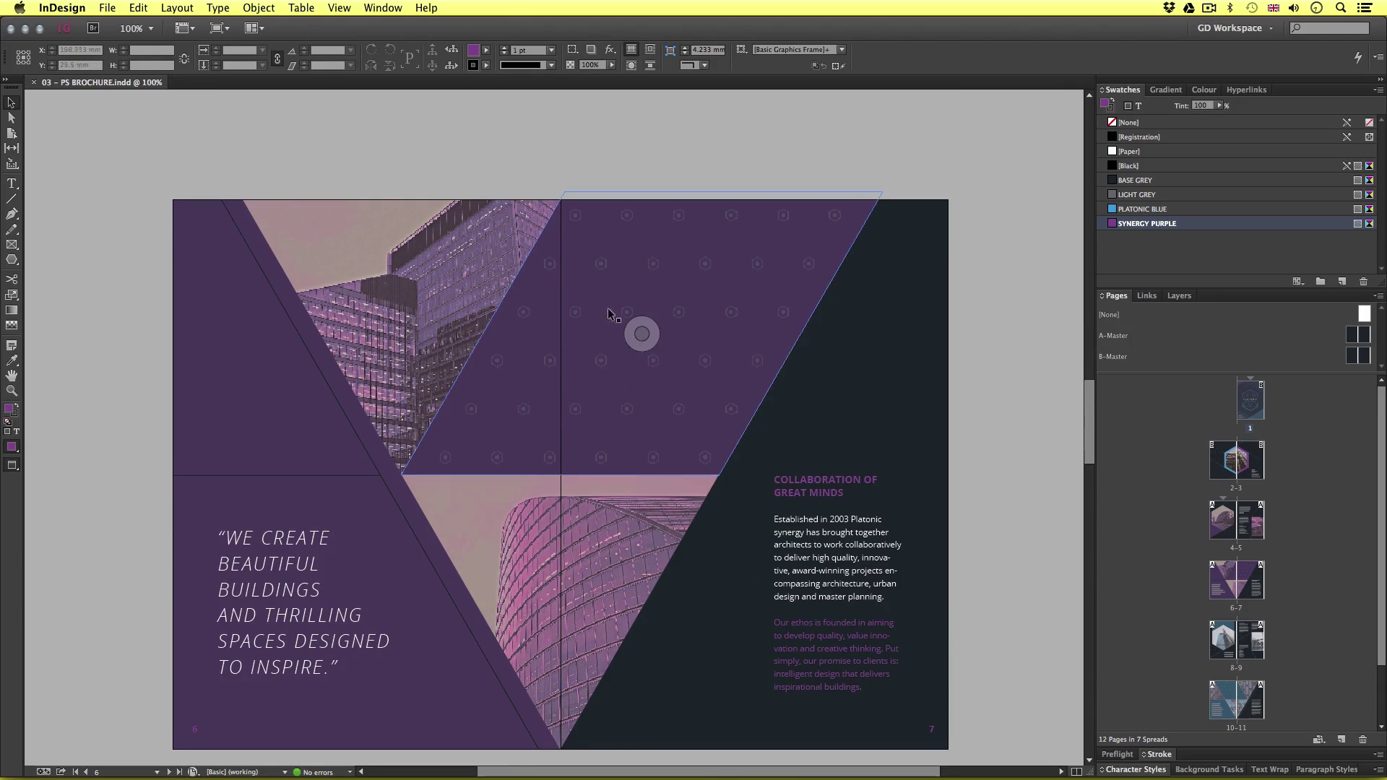
pyautogui.scroll(-10, 652, 412)
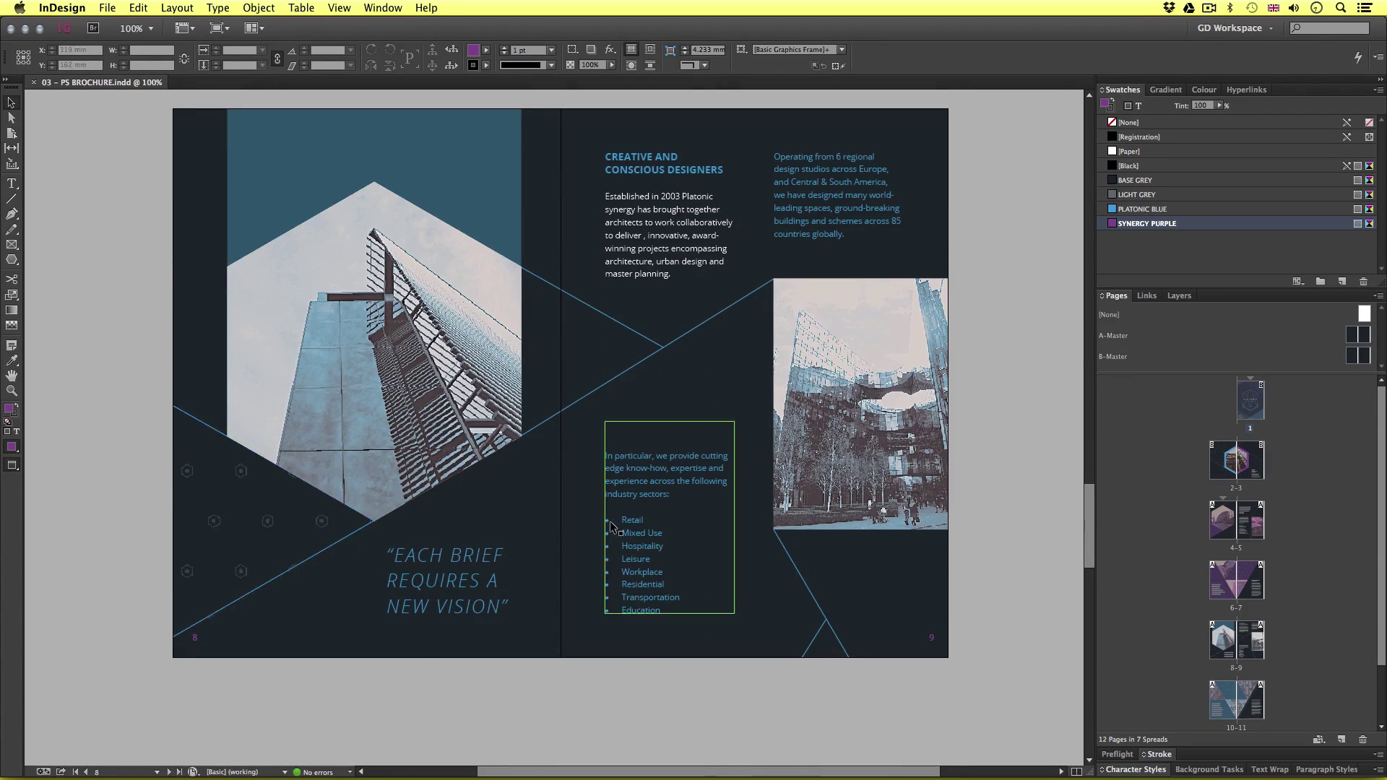
pyautogui.scroll(-4, 612, 526)
pyautogui.scroll(-7, 613, 525)
pyautogui.click(479, 470)
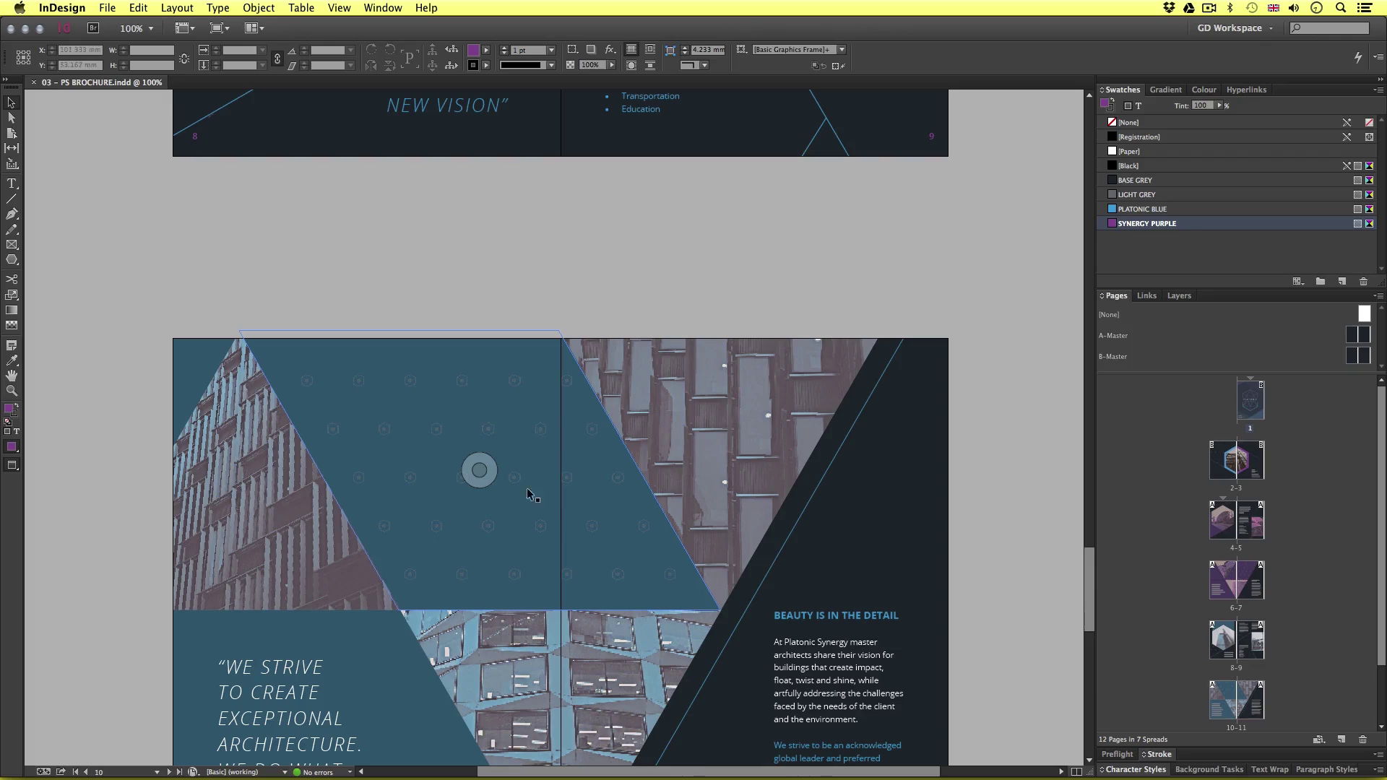
pyautogui.scroll(8, 572, 511)
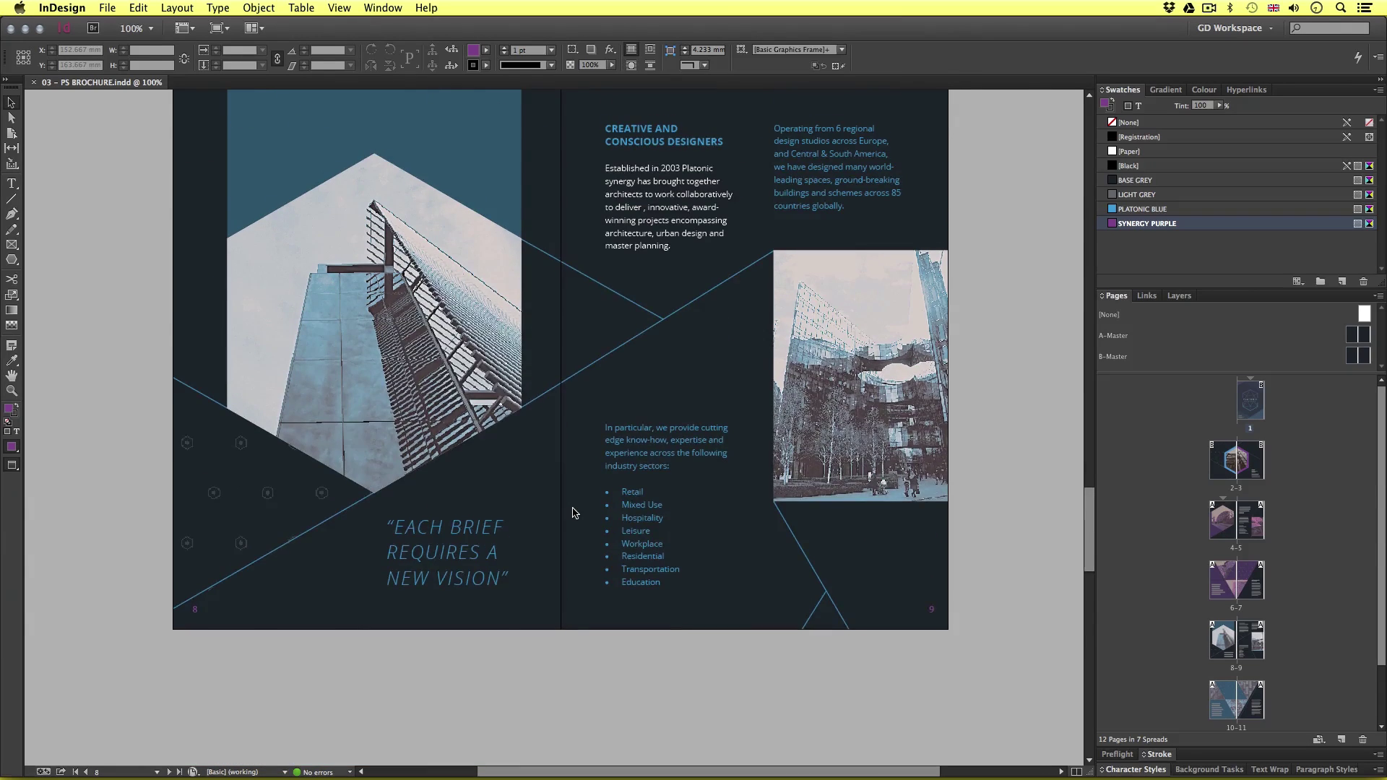
pyautogui.scroll(7, 575, 513)
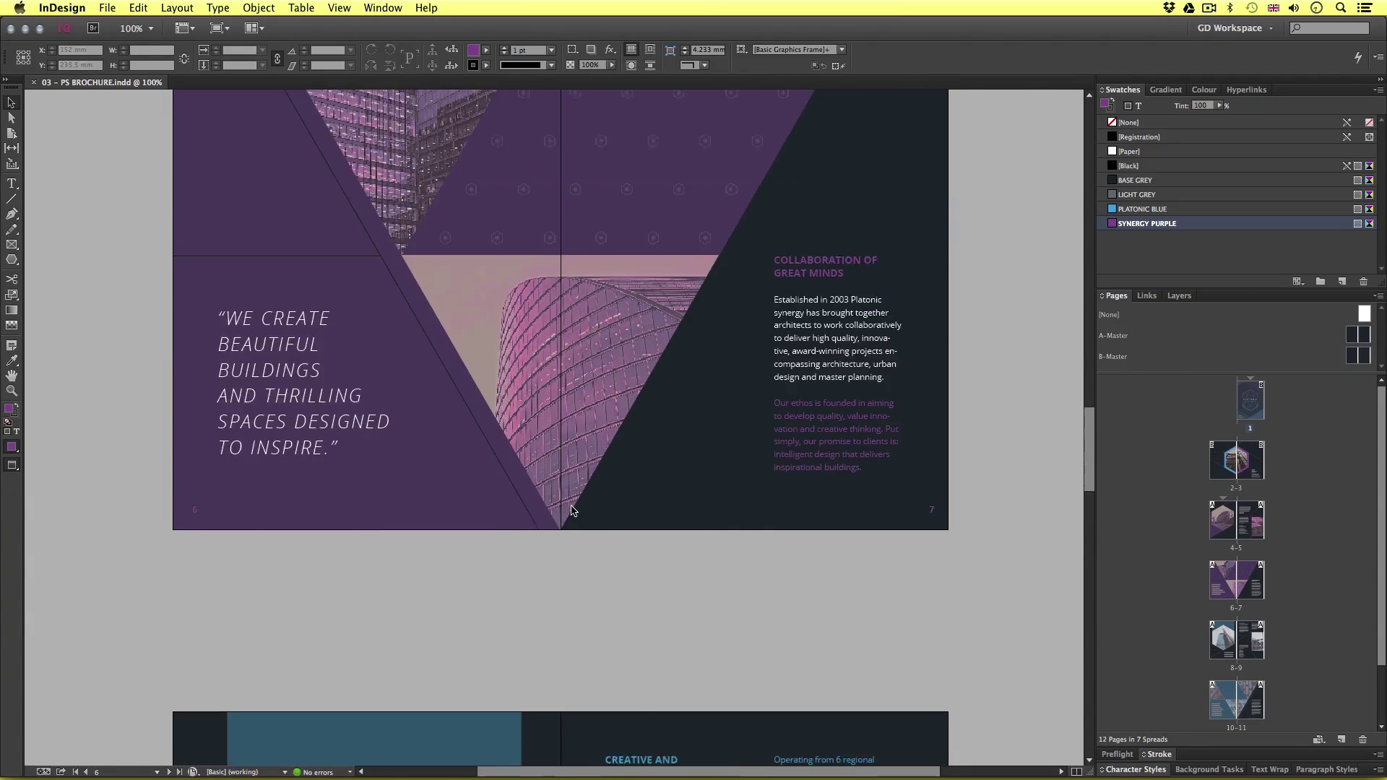
pyautogui.scroll(14, 571, 511)
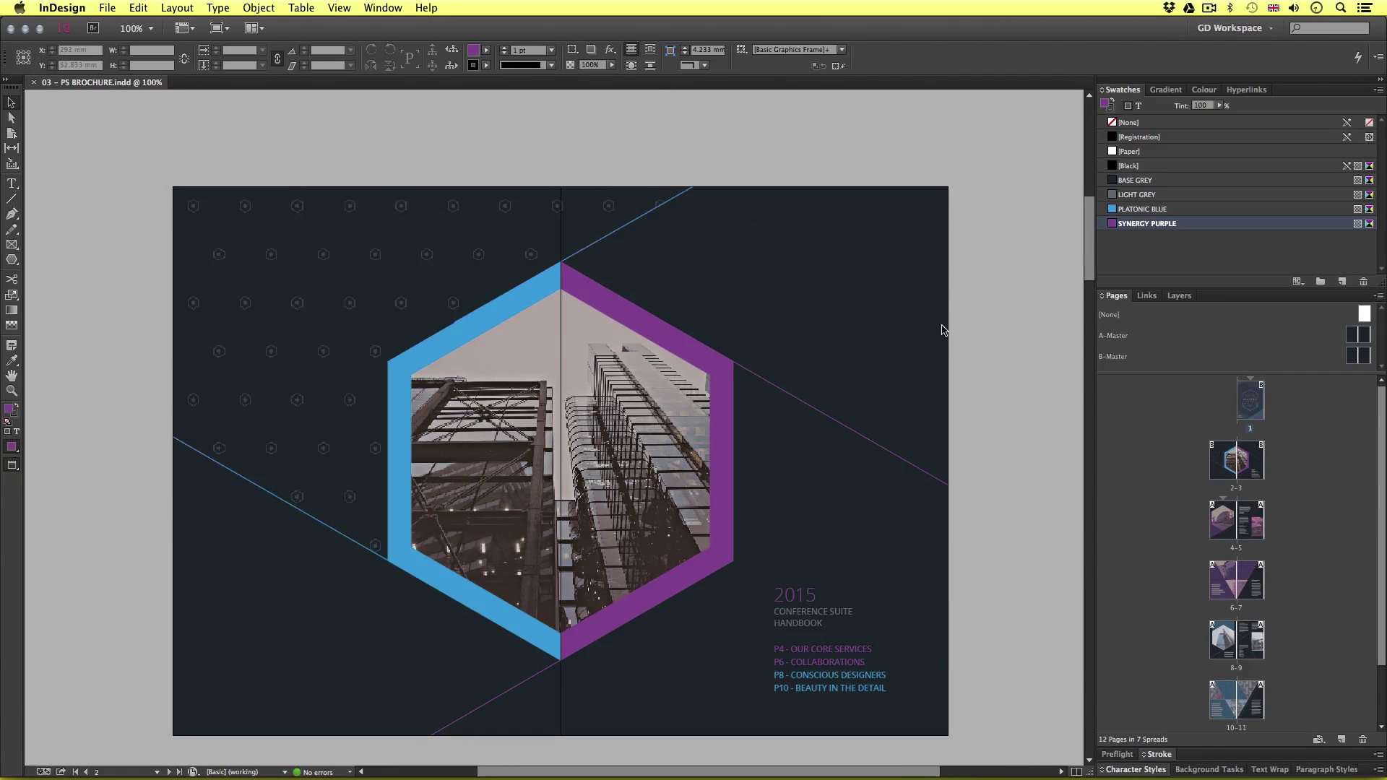
pyautogui.scroll(-1, 981, 383)
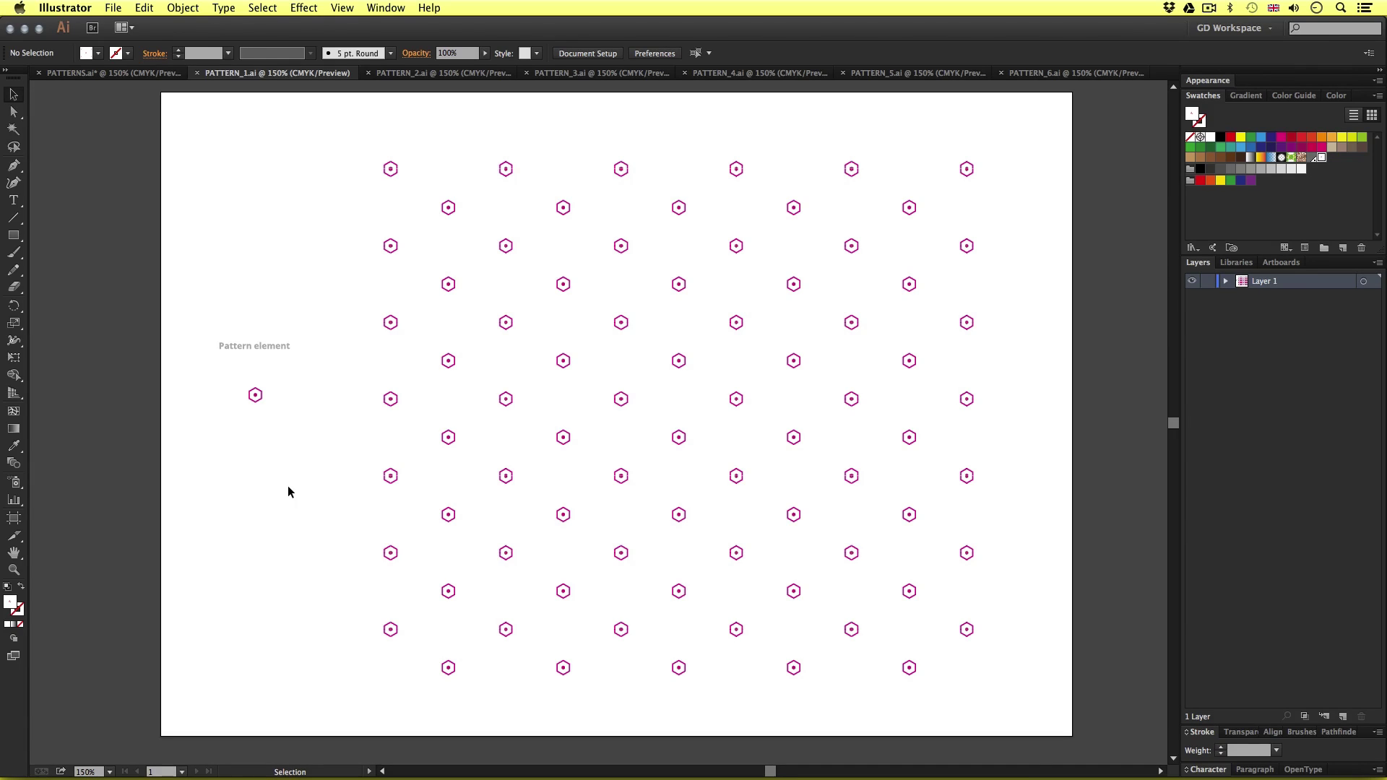
# - Create a new A4 landscape document, 297 mm wide and 210 mm high
pyautogui.press('super+n')
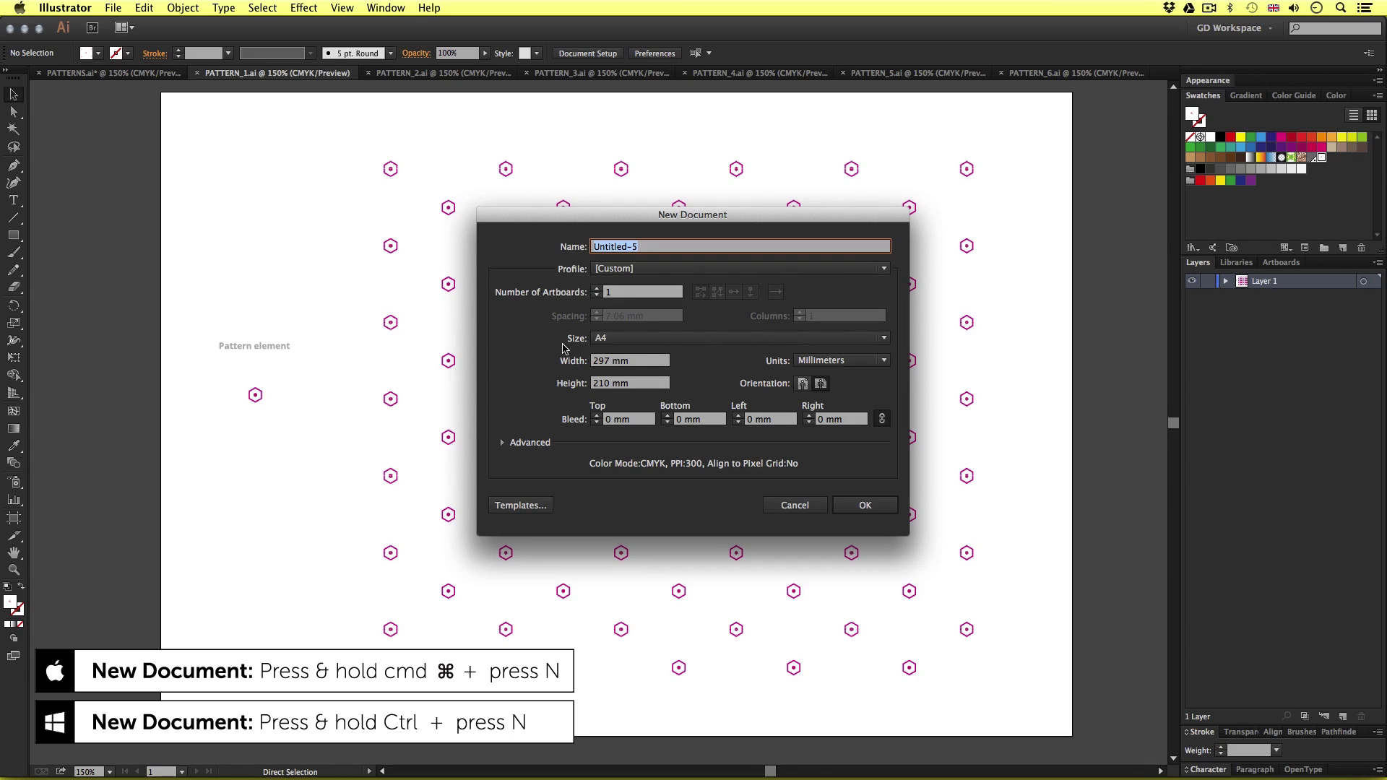
pyautogui.click(620, 339)
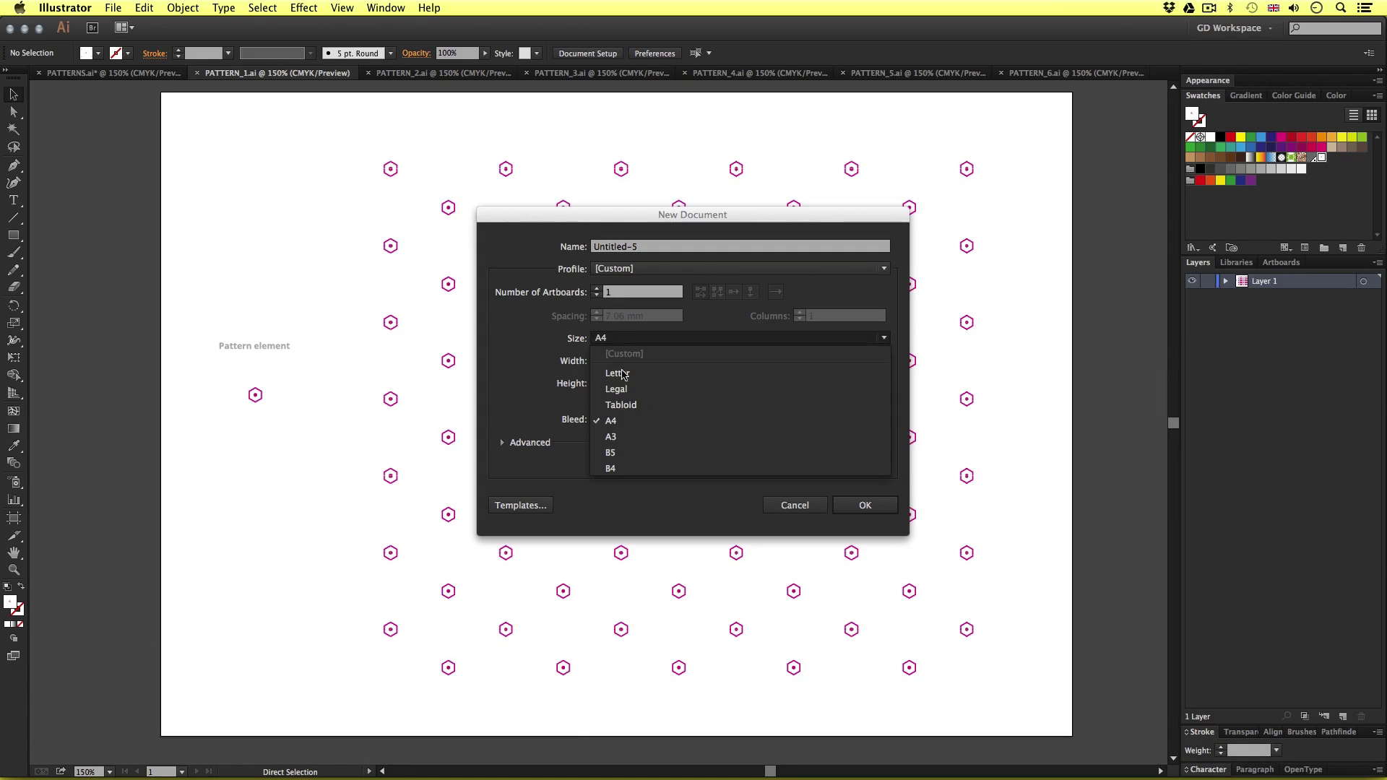
pyautogui.click(644, 425)
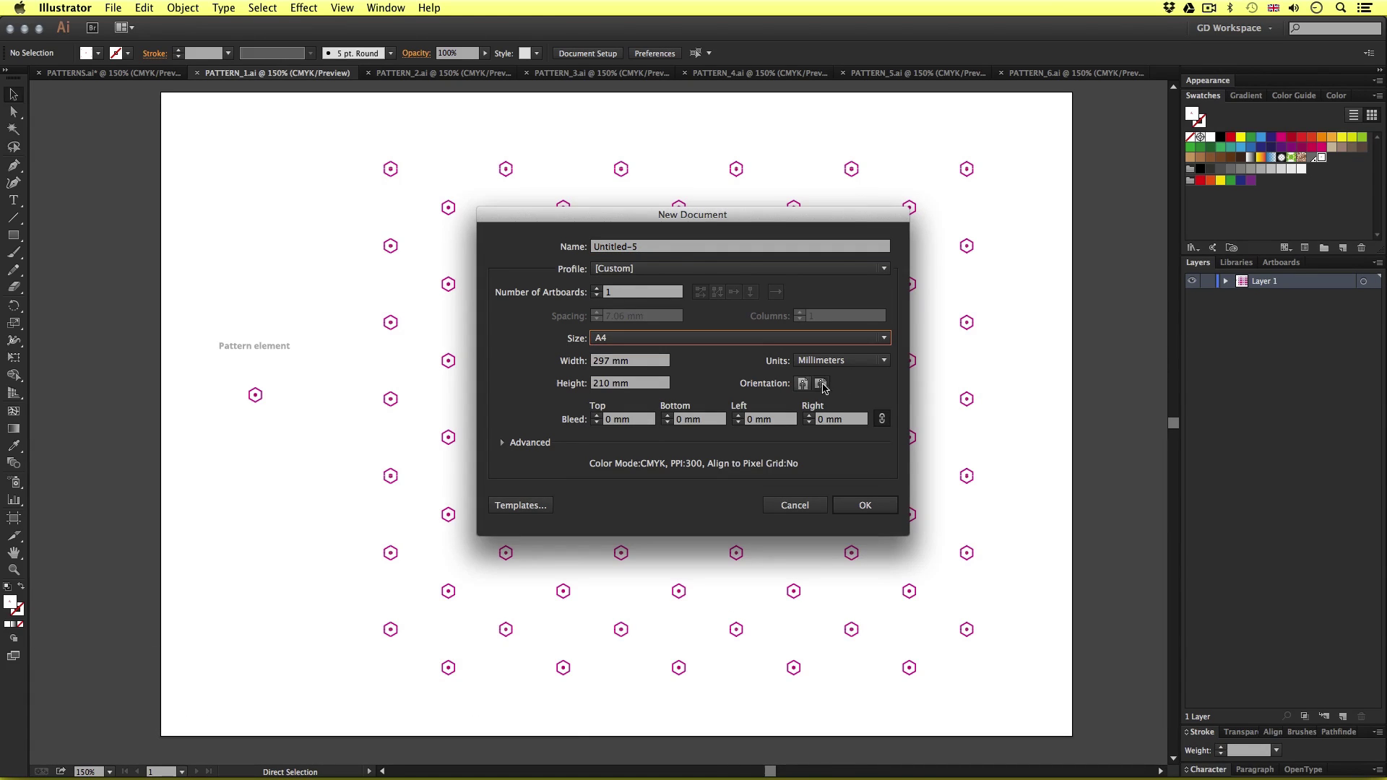
pyautogui.click(865, 506)
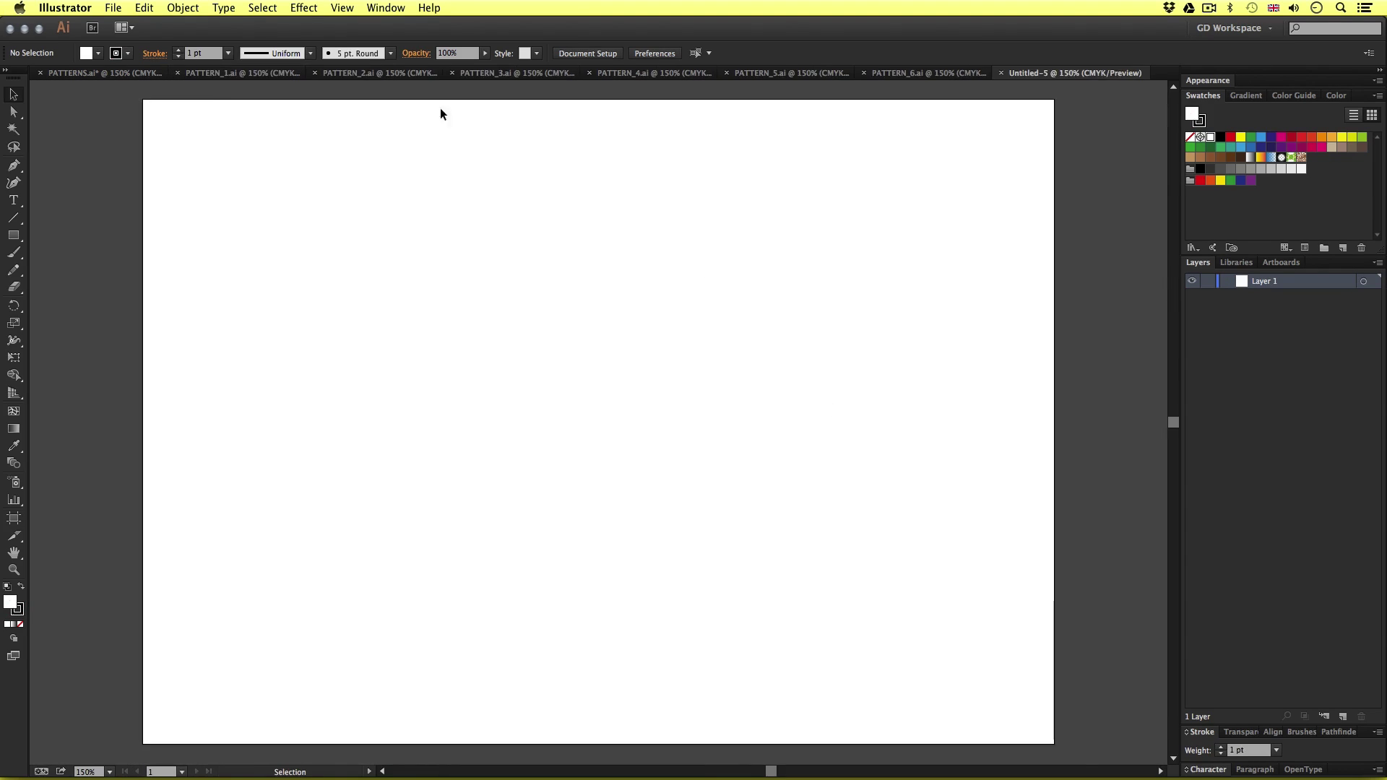
# - Copy the hexagon pattern element from PATTERN_1.ai and paste it into the new untitled document
pyautogui.click(227, 73)
pyautogui.moveTo(211, 376); pyautogui.dragTo(297, 432)
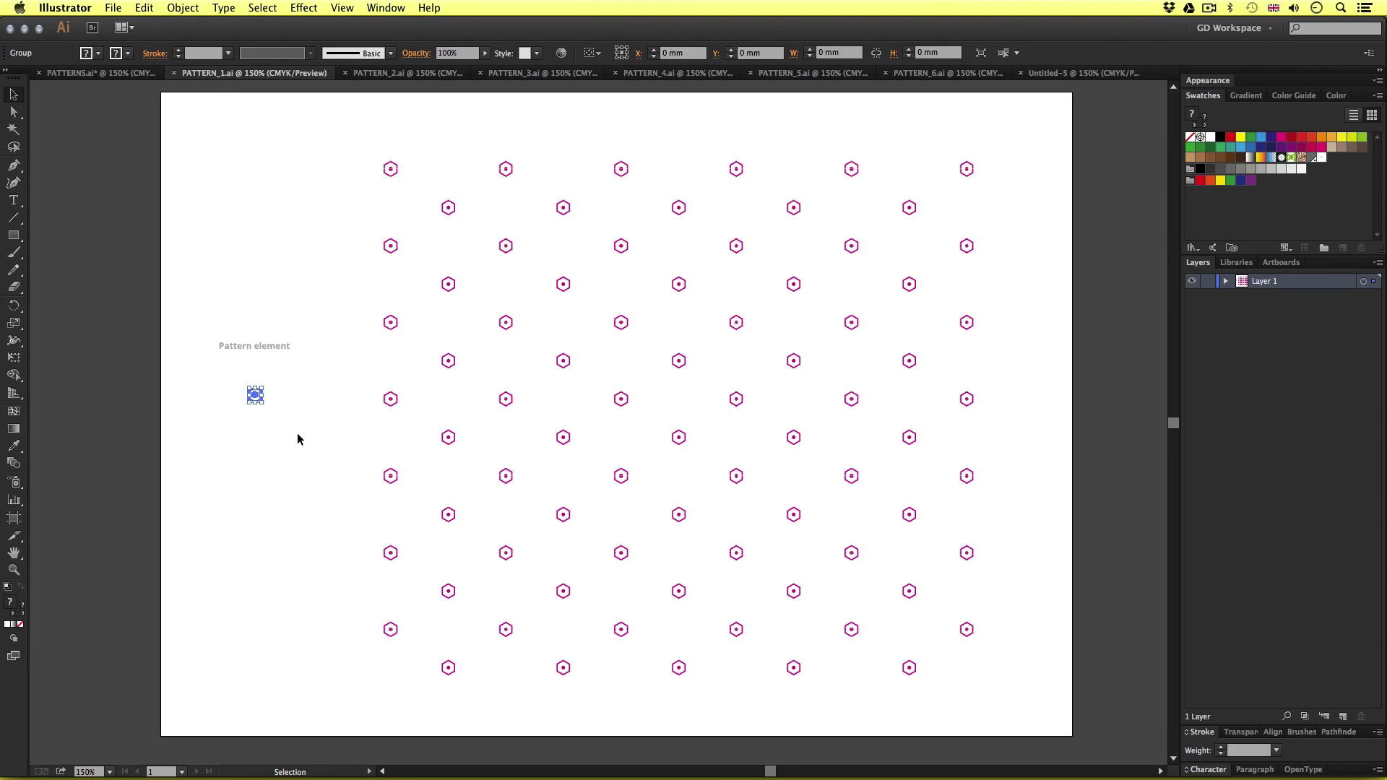
pyautogui.click(1058, 73)
pyautogui.press('super+v')
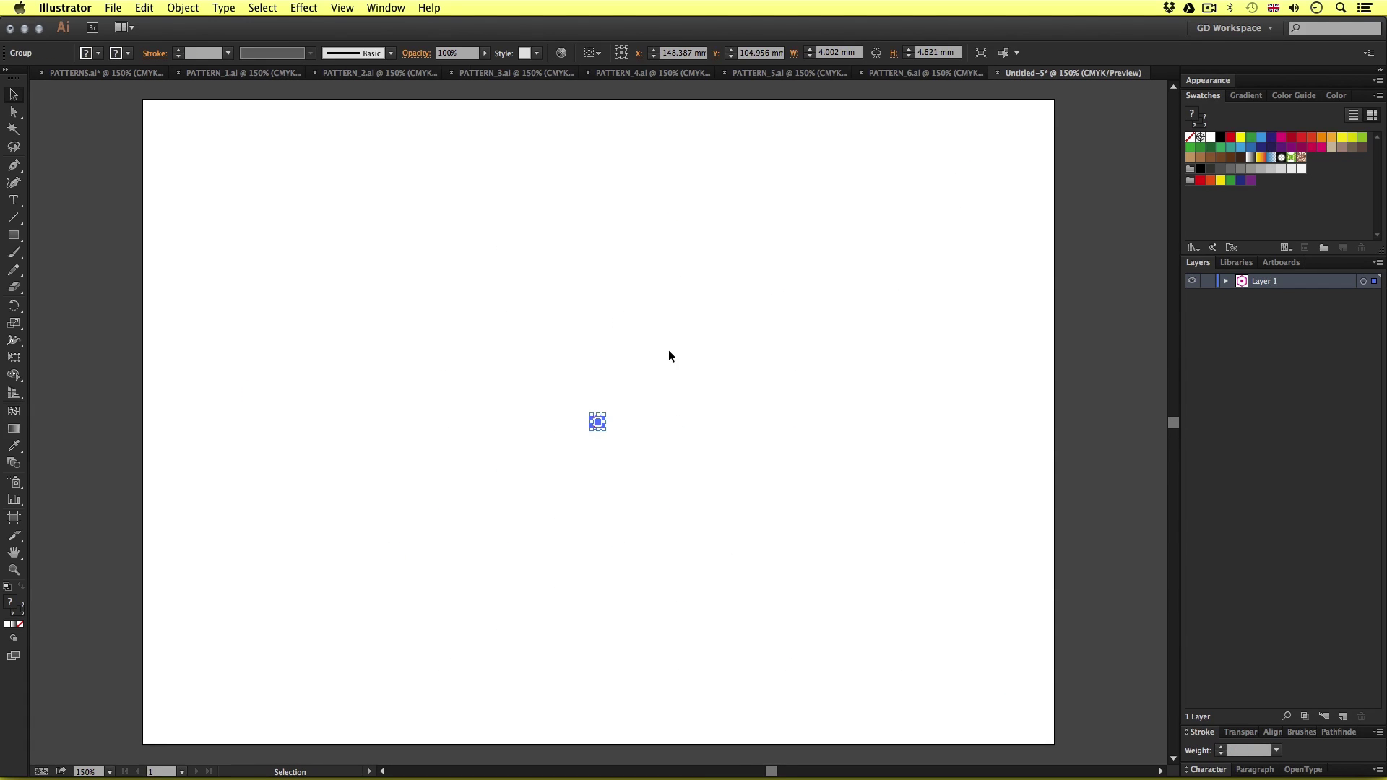
# - Zoom in on the pasted hexagon element to 1200% to examine its outer outline and inner hexagon
pyautogui.click(679, 413)
pyautogui.press('z')
pyautogui.moveTo(532, 348); pyautogui.dragTo(684, 409)
pyautogui.click(643, 415)
pyautogui.click(562, 376)
pyautogui.click(561, 377)
pyautogui.press('v')
pyautogui.click(636, 400)
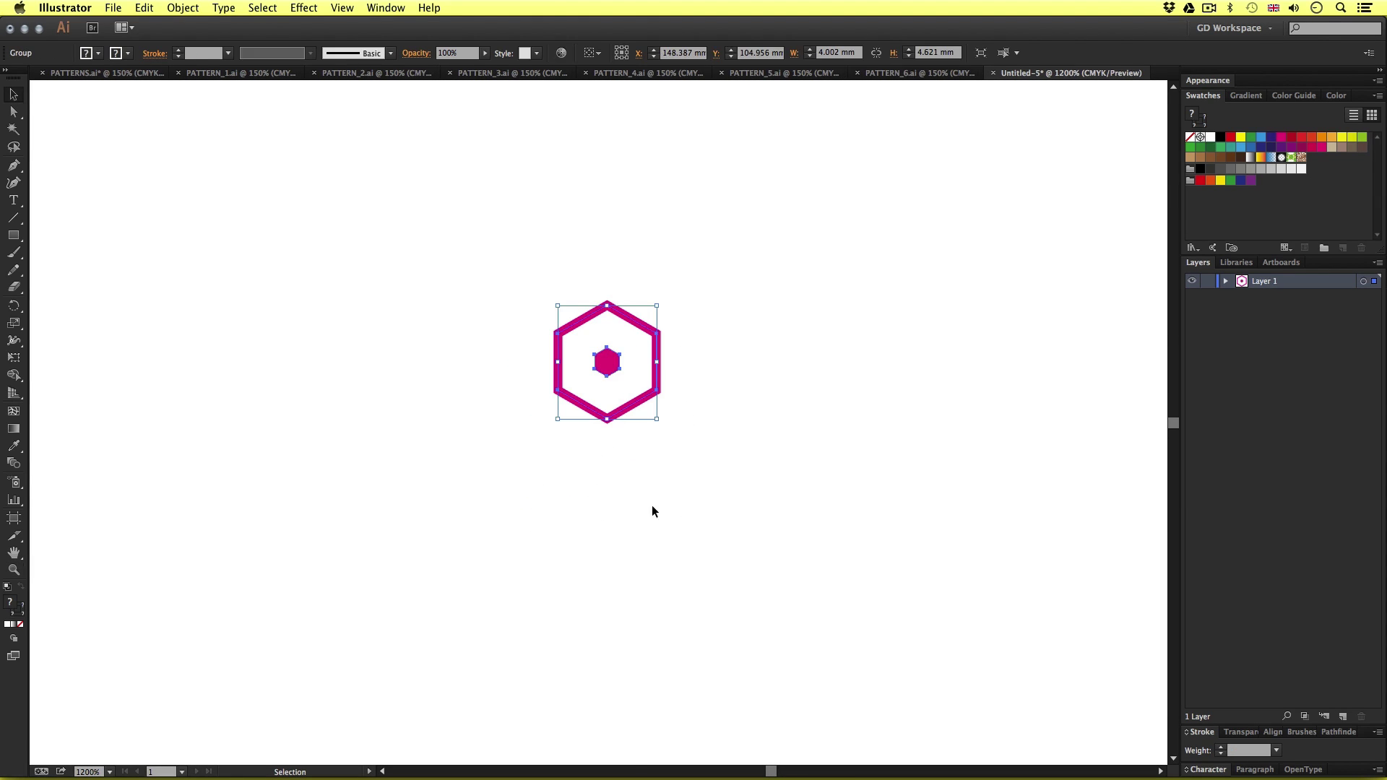
# - Ungroup the pasted hexagon element into its outer outline and inner hexagon
pyautogui.click(707, 498)
pyautogui.click(605, 364)
pyautogui.click(649, 380)
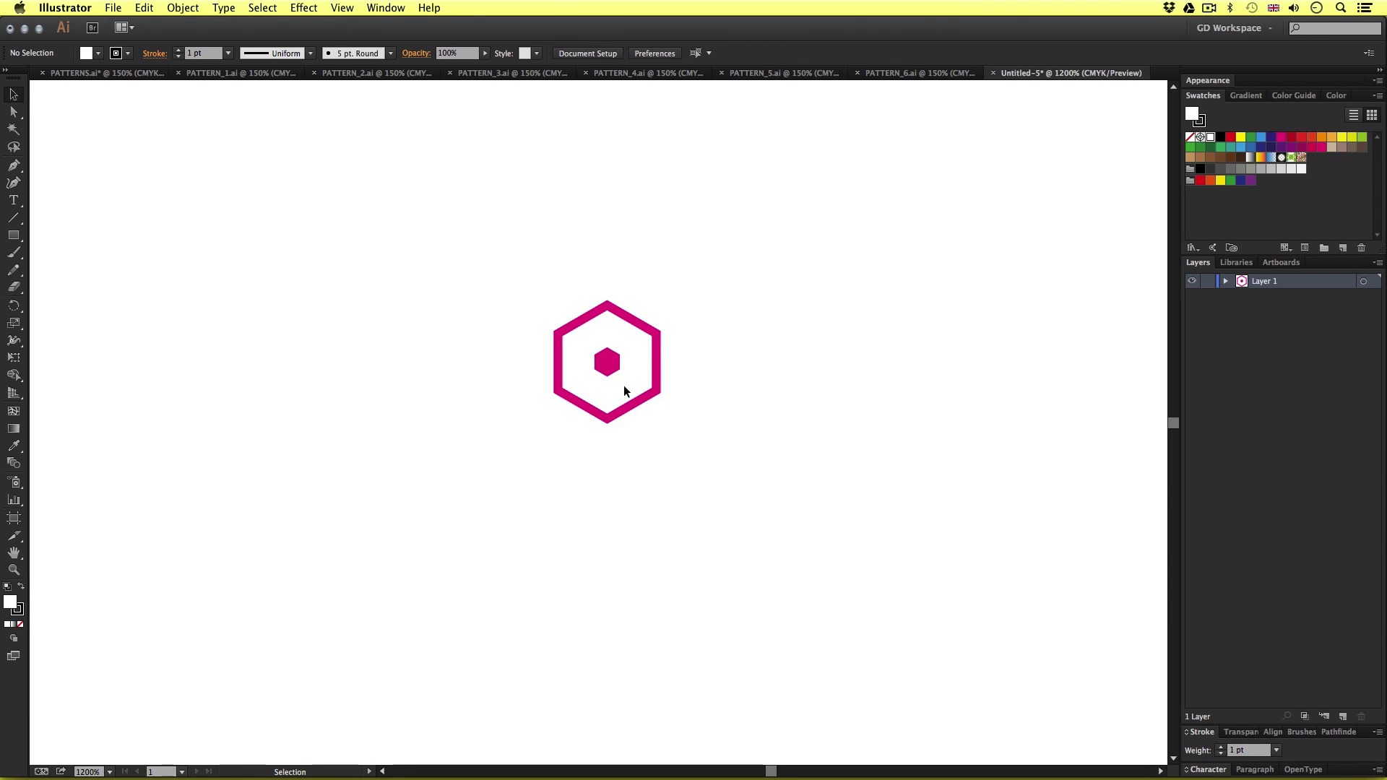
pyautogui.click(637, 404)
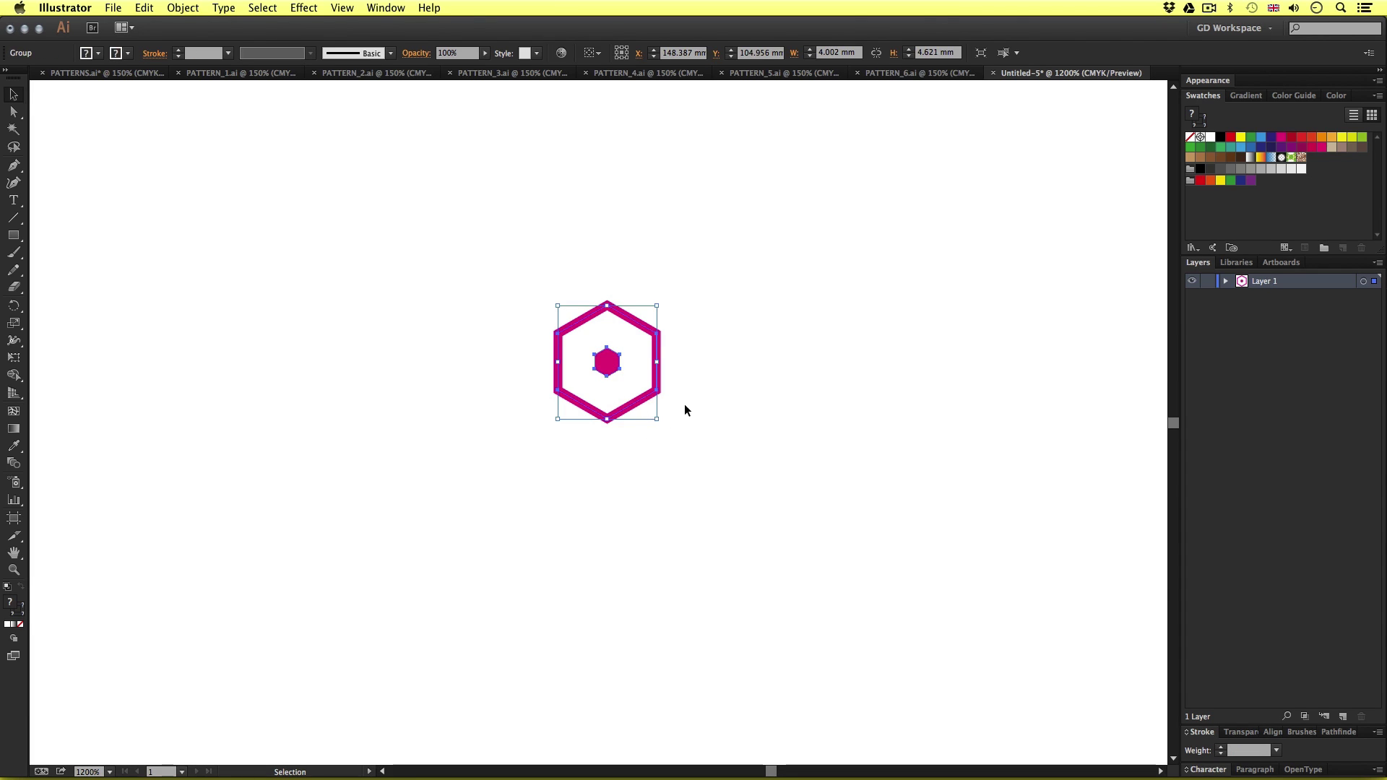
pyautogui.rightClick(606, 360)
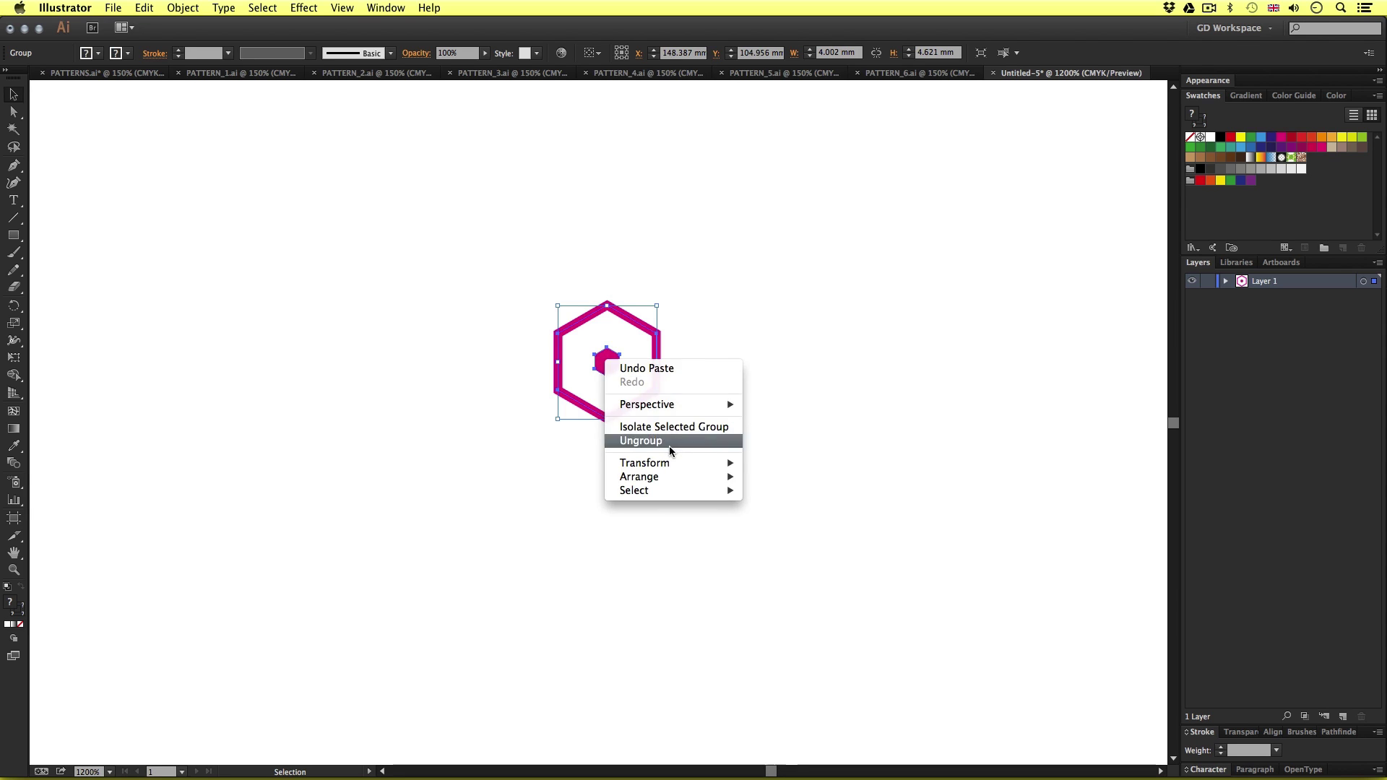
pyautogui.click(641, 440)
# - Check that the outer hexagon outline and the inner hexagon can be selected as separate objects
pyautogui.click(650, 462)
pyautogui.click(629, 407)
pyautogui.click(645, 509)
pyautogui.click(607, 361)
pyautogui.click(619, 459)
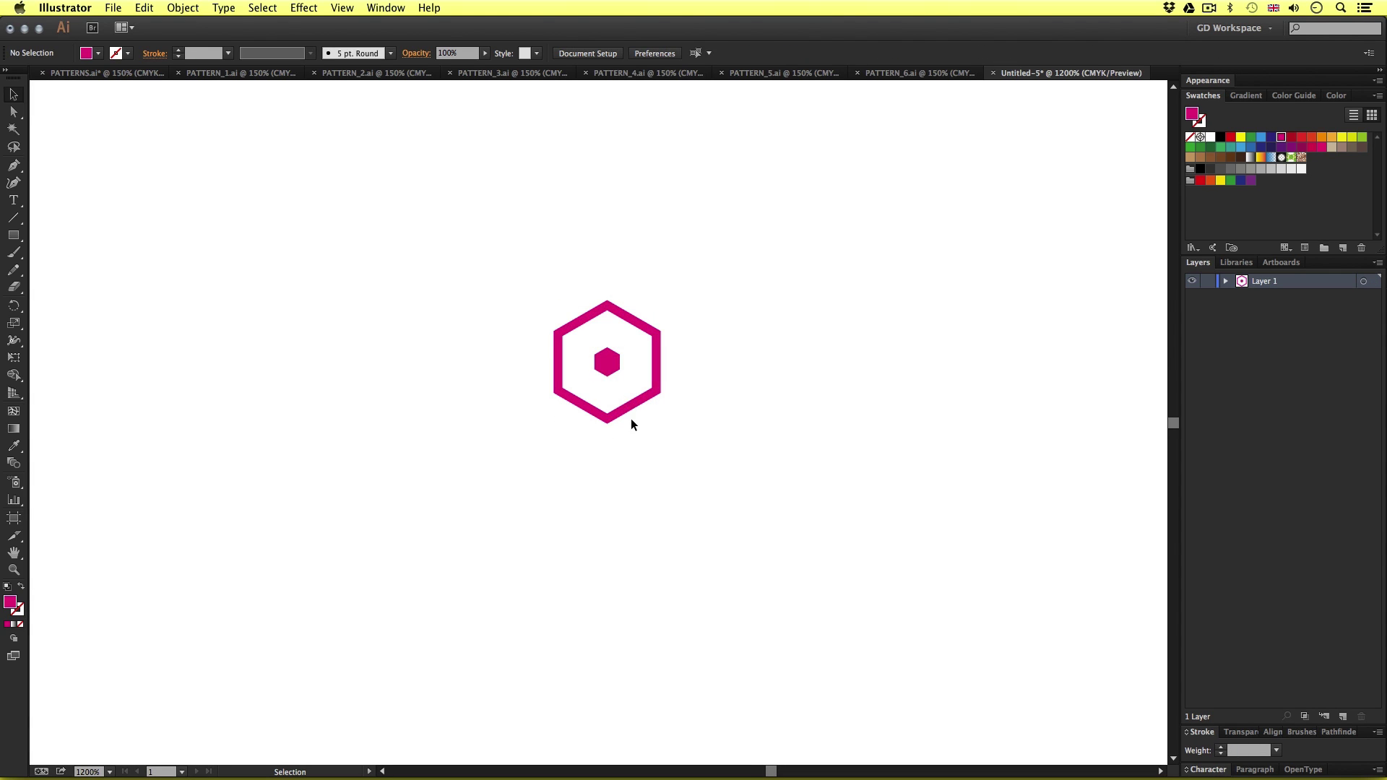
pyautogui.click(629, 408)
pyautogui.click(631, 449)
pyautogui.click(641, 400)
pyautogui.click(658, 462)
# - Show the Pattern Options panel and place it beside the hexagon element, clear of the artwork
pyautogui.press('z')
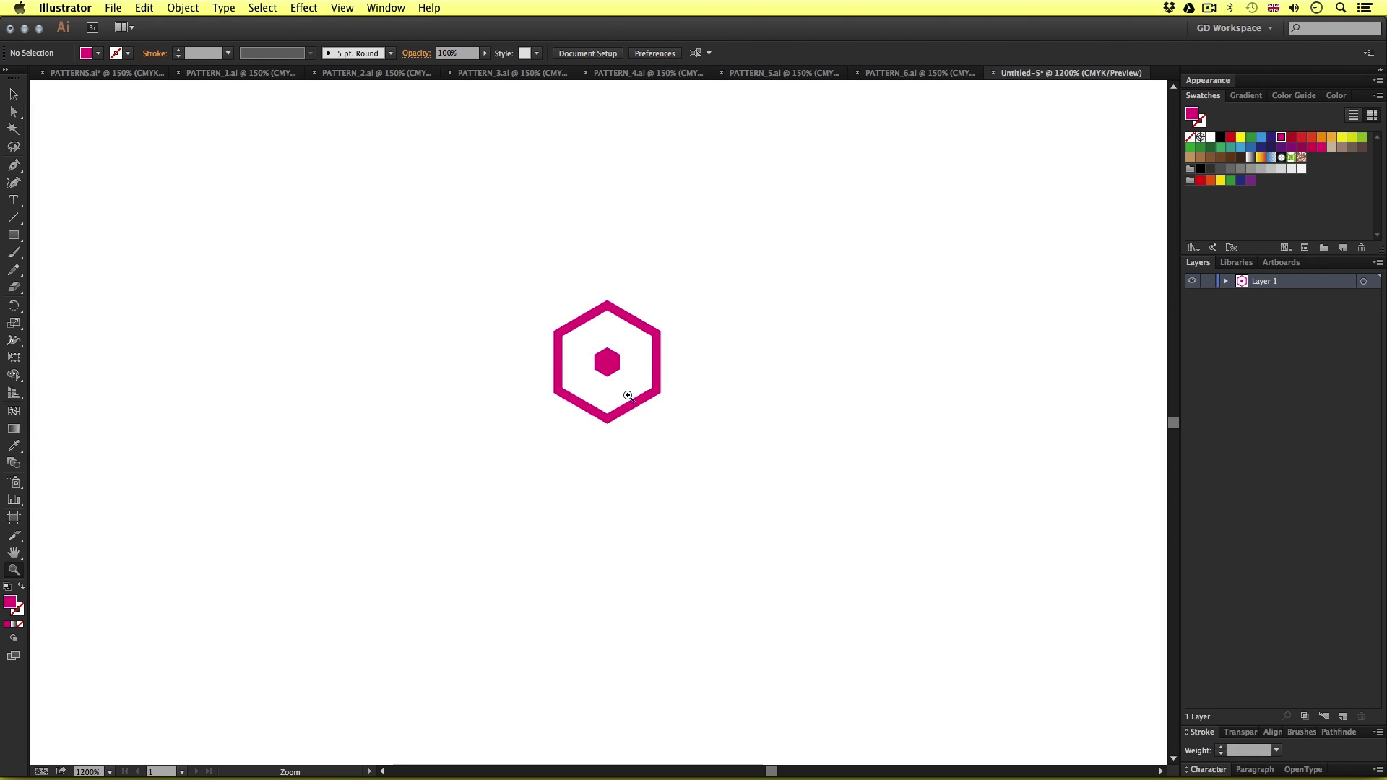
pyautogui.keyDown('alt'); pyautogui.click(632, 402); pyautogui.keyUp('alt')
pyautogui.keyDown('alt'); pyautogui.click(631, 418); pyautogui.keyUp('alt')
pyautogui.keyDown('alt'); pyautogui.click(598, 427); pyautogui.keyUp('alt')
pyautogui.keyDown('alt'); pyautogui.click(592, 426); pyautogui.keyUp('alt')
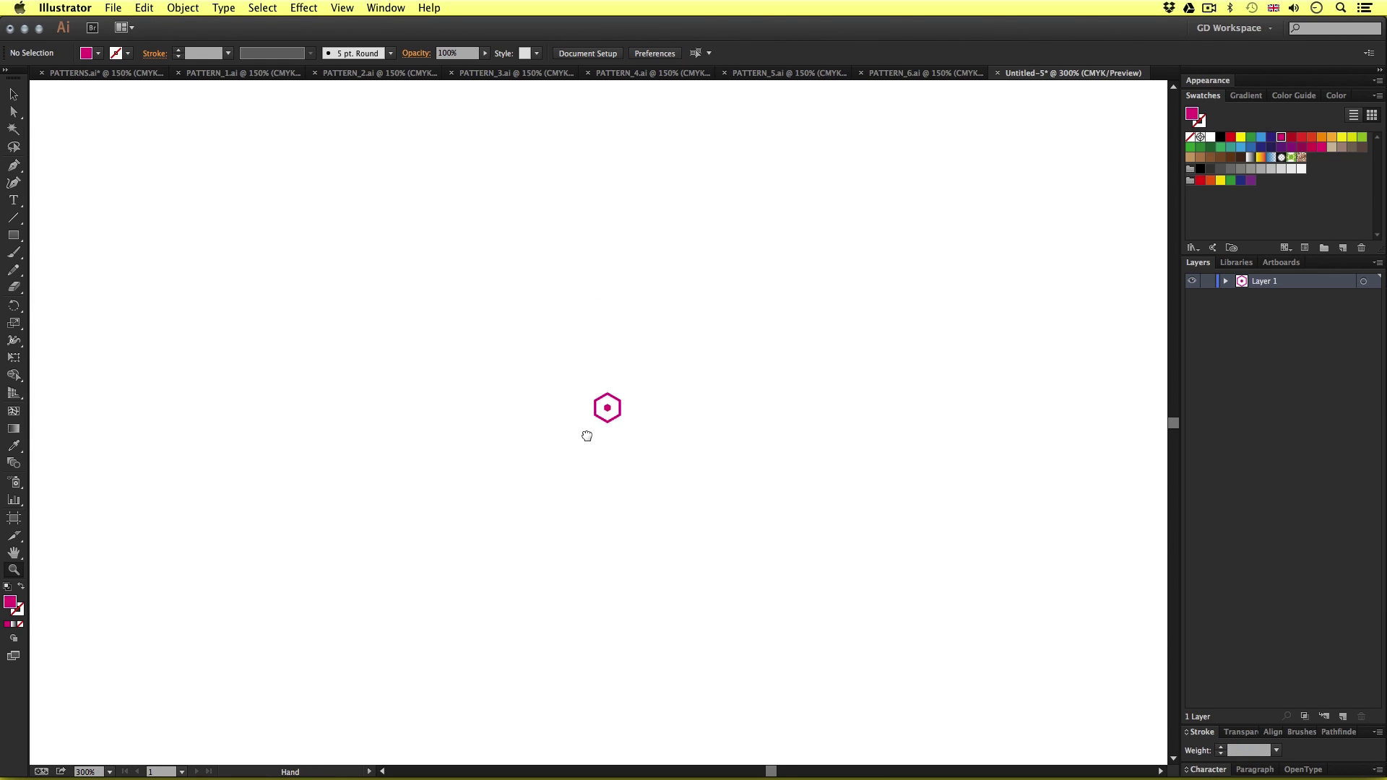
pyautogui.press('v')
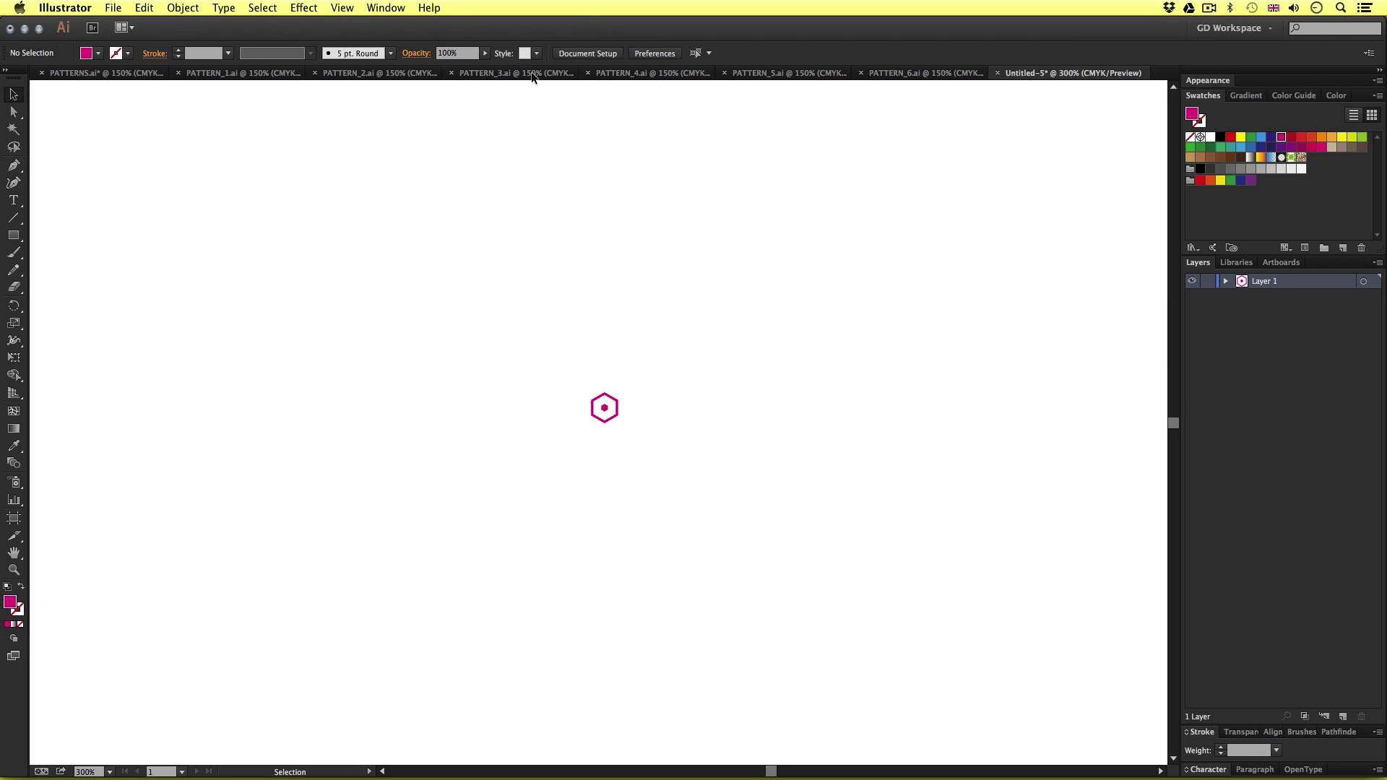
pyautogui.click(385, 8)
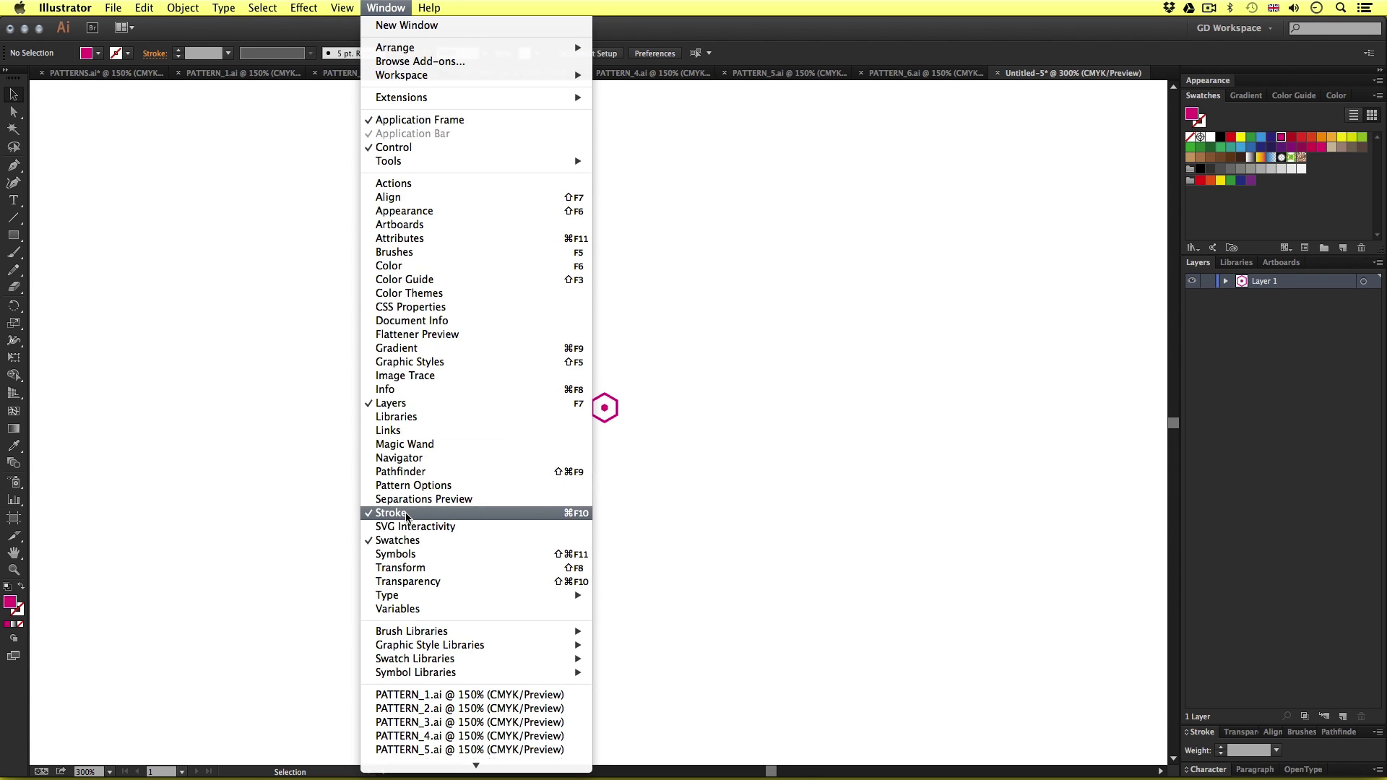
pyautogui.click(429, 490)
pyautogui.moveTo(247, 262)
pyautogui.mouseDown()
pyautogui.moveTo(516, 245)
pyautogui.moveTo(892, 330)
pyautogui.moveTo(1163, 327)
pyautogui.moveTo(997, 296)
pyautogui.moveTo(1025, 281)
pyautogui.moveTo(372, 244)
pyautogui.moveTo(279, 266)
pyautogui.moveTo(214, 260)
pyautogui.moveTo(228, 269)
pyautogui.mouseUp()
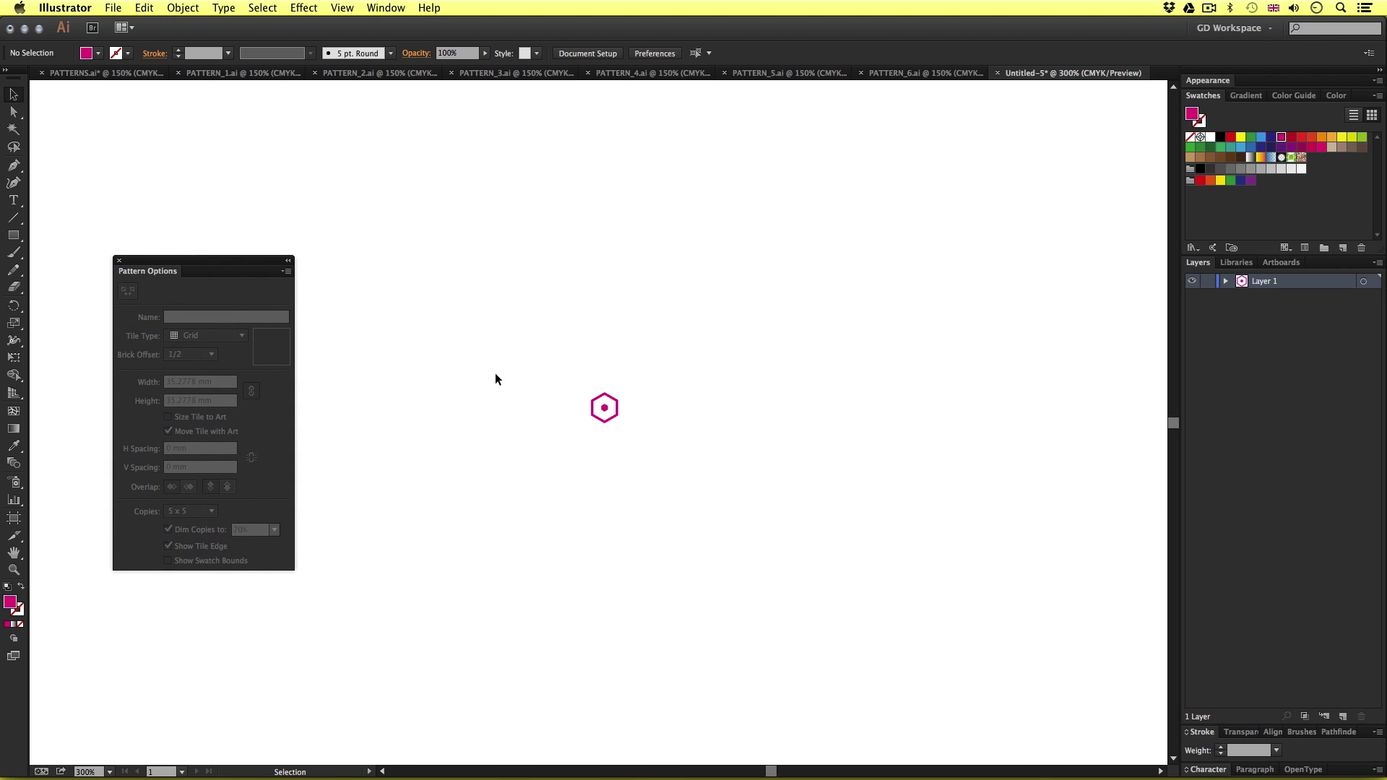
pyautogui.moveTo(233, 260); pyautogui.dragTo(225, 260)
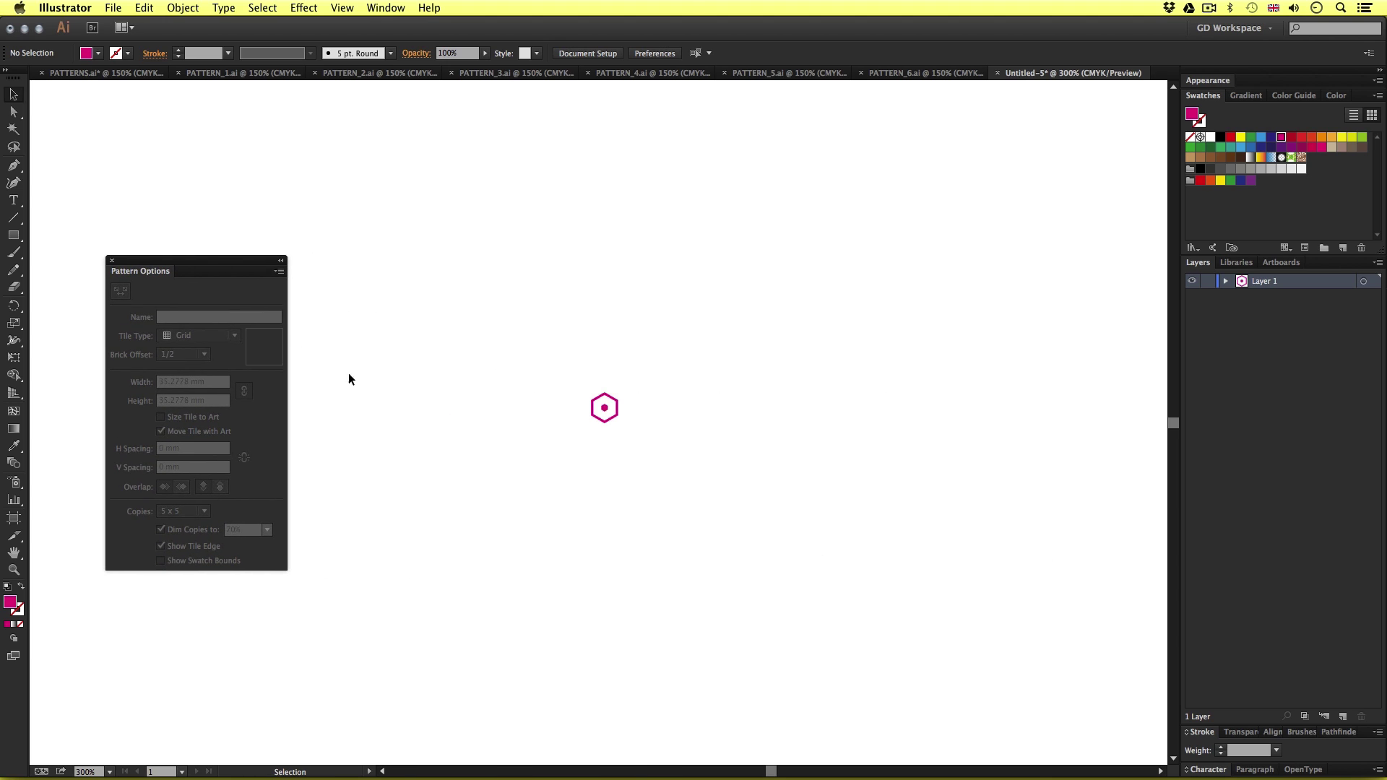
# - Select the outer outline and inner hexagon together, make a pattern from them and acknowledge the new-swatch notice
pyautogui.moveTo(468, 264); pyautogui.dragTo(728, 508)
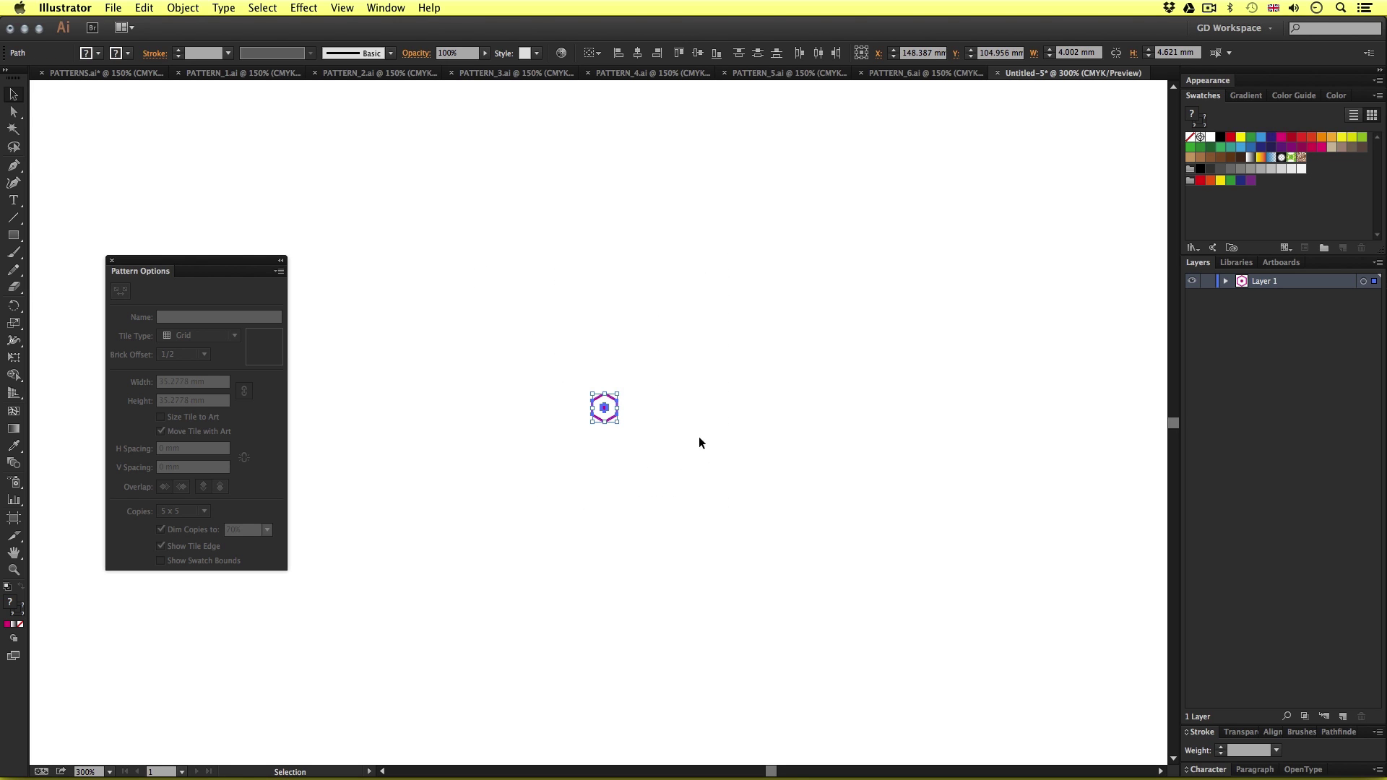
pyautogui.moveTo(491, 279); pyautogui.dragTo(754, 535)
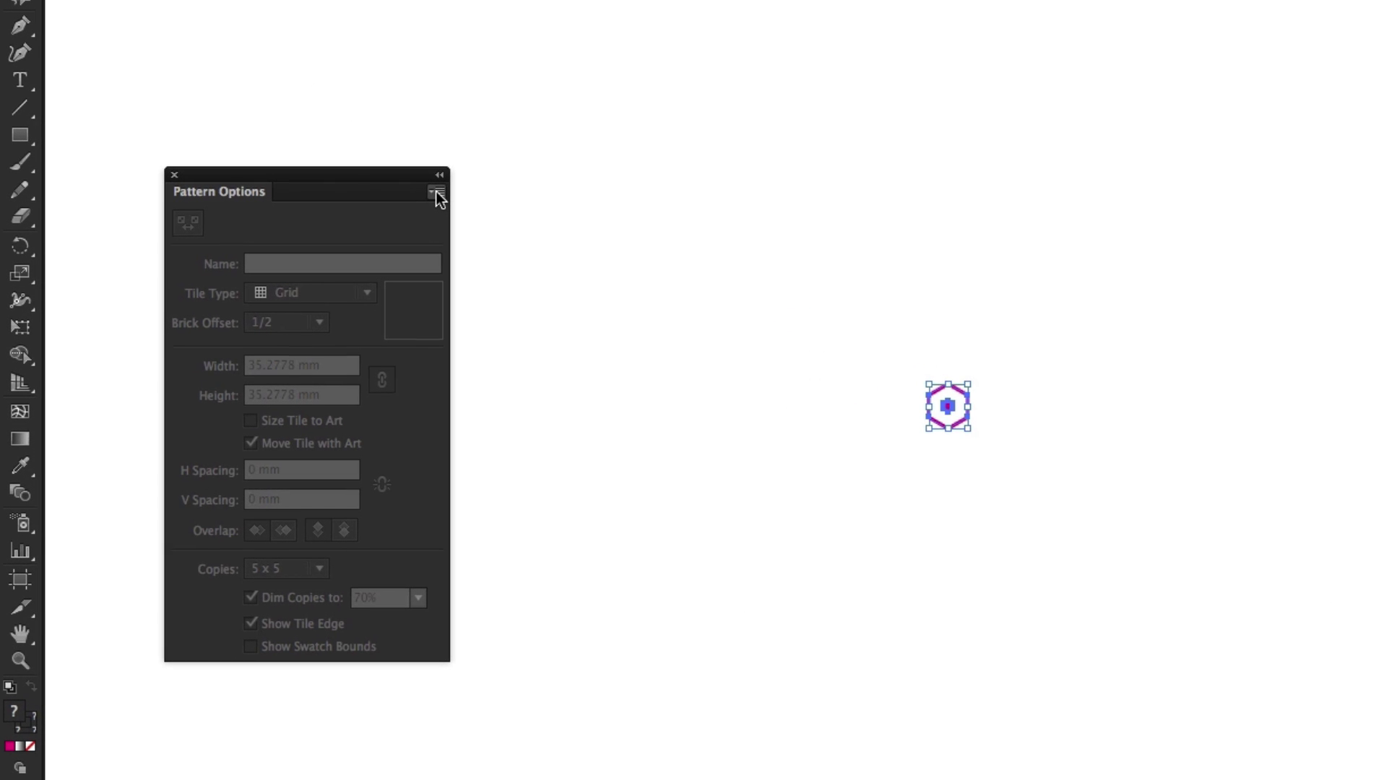
pyautogui.click(436, 192)
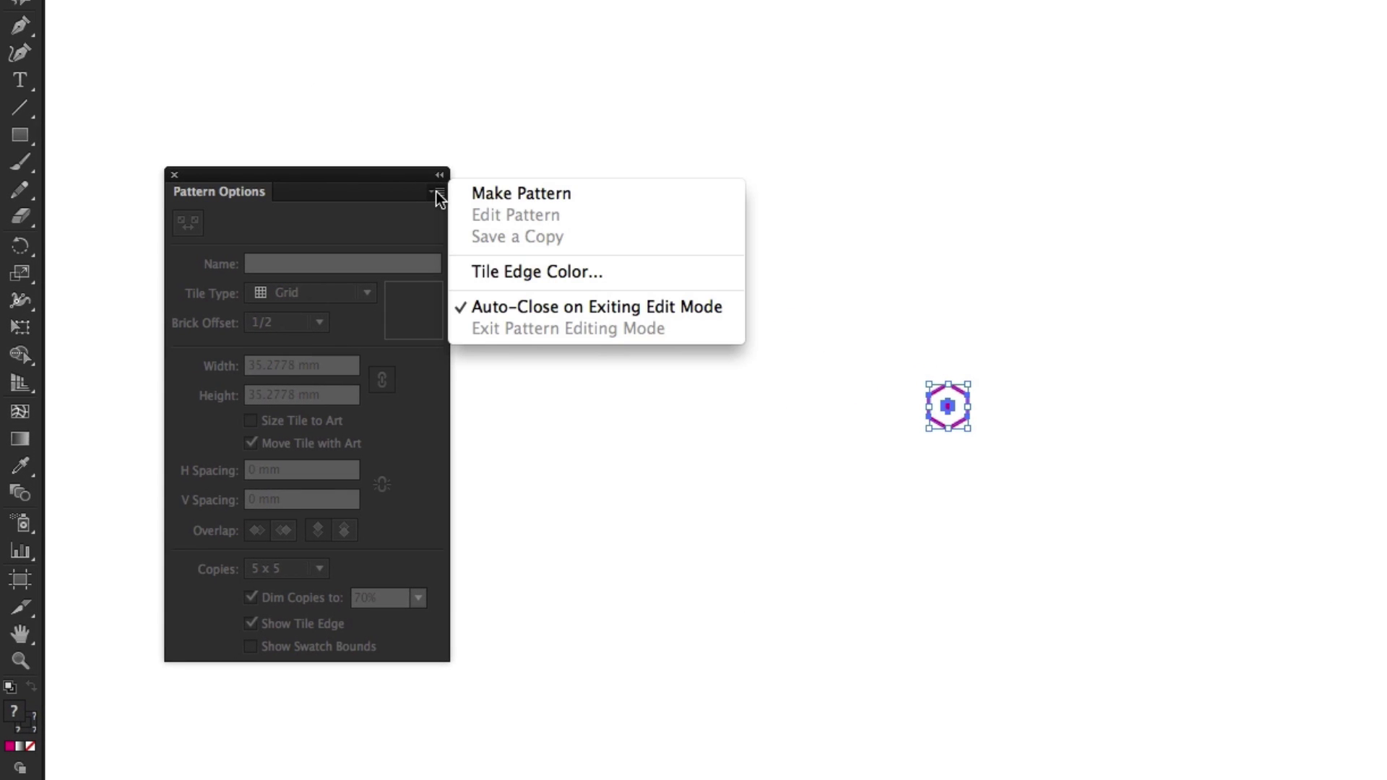
pyautogui.click(497, 193)
pyautogui.moveTo(930, 318); pyautogui.dragTo(812, 325)
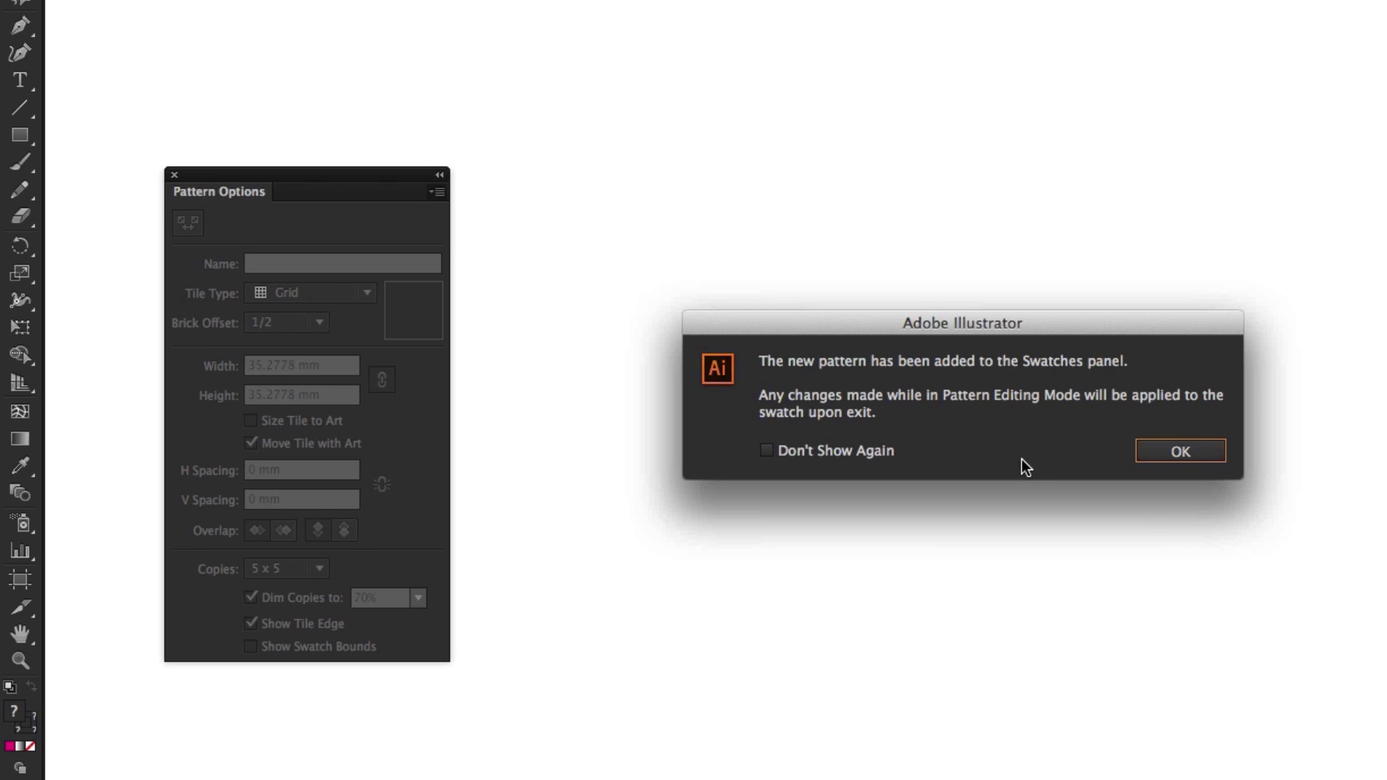
pyautogui.click(1202, 452)
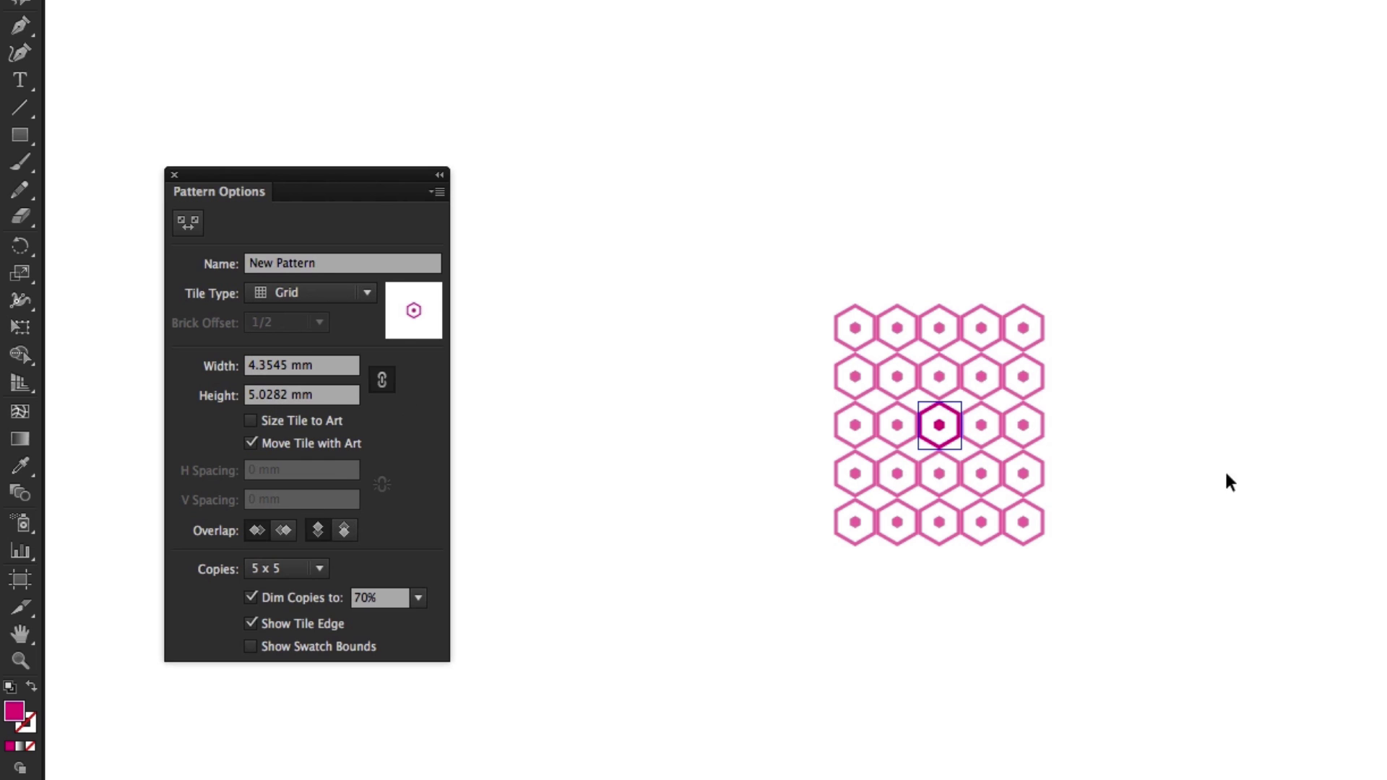
# - Name the new pattern BRAND PATTERN
pyautogui.moveTo(955, 431); pyautogui.dragTo(941, 433)
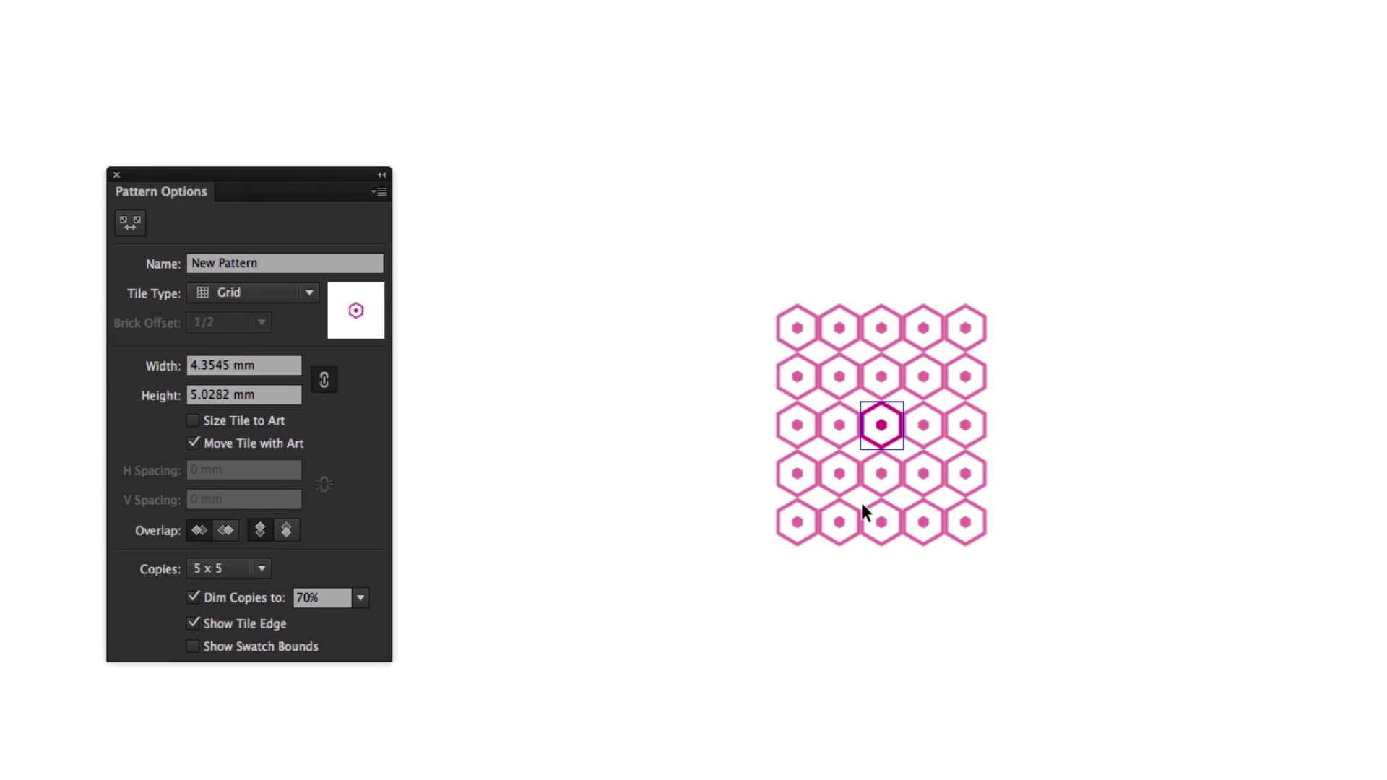
pyautogui.scroll(3, 891, 470)
pyautogui.scroll(-2, 891, 469)
pyautogui.moveTo(724, 424); pyautogui.dragTo(819, 438)
pyautogui.click(288, 267)
pyautogui.write('BR')
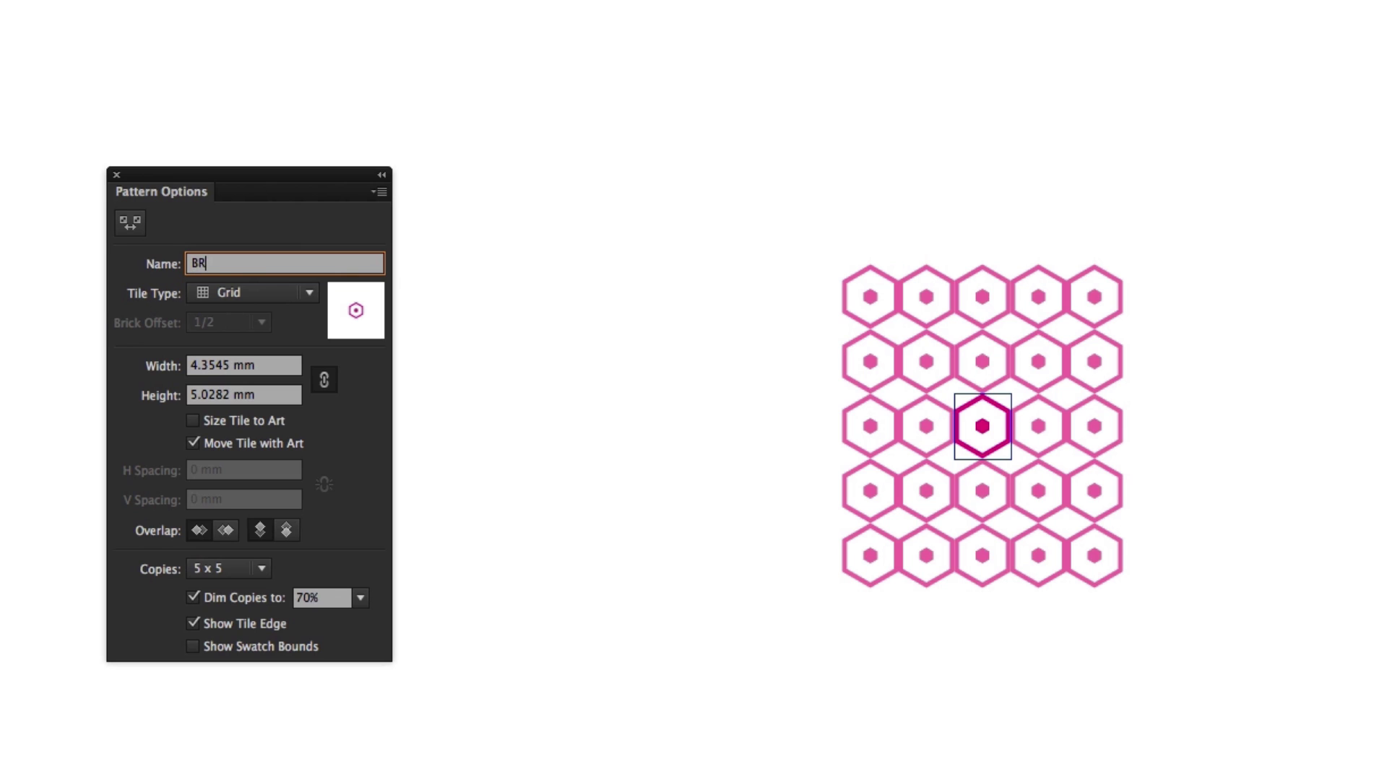
pyautogui.write('AND PATTERN')
pyautogui.press('Return')
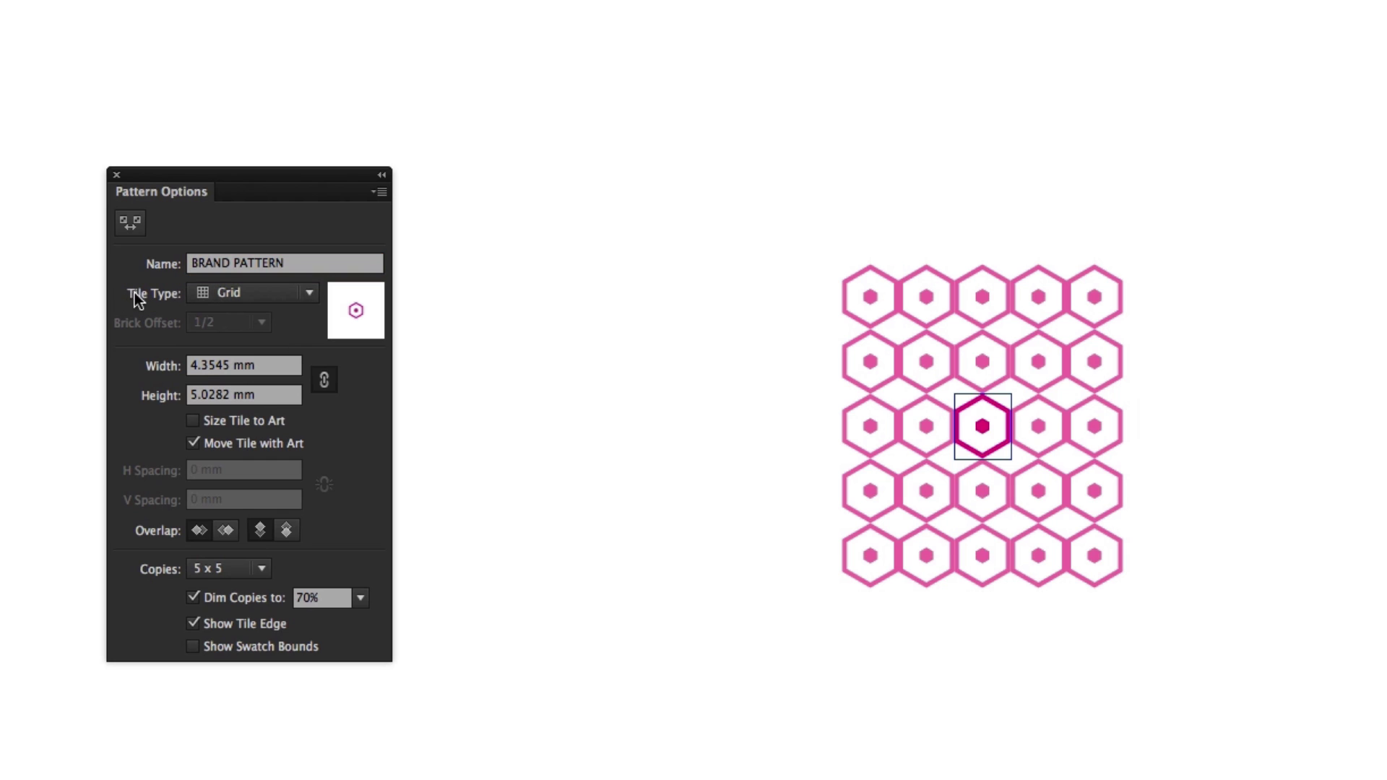
# - Try the Brick by Row, Brick by Column and Hex by Column tile types on the pattern
pyautogui.click(282, 292)
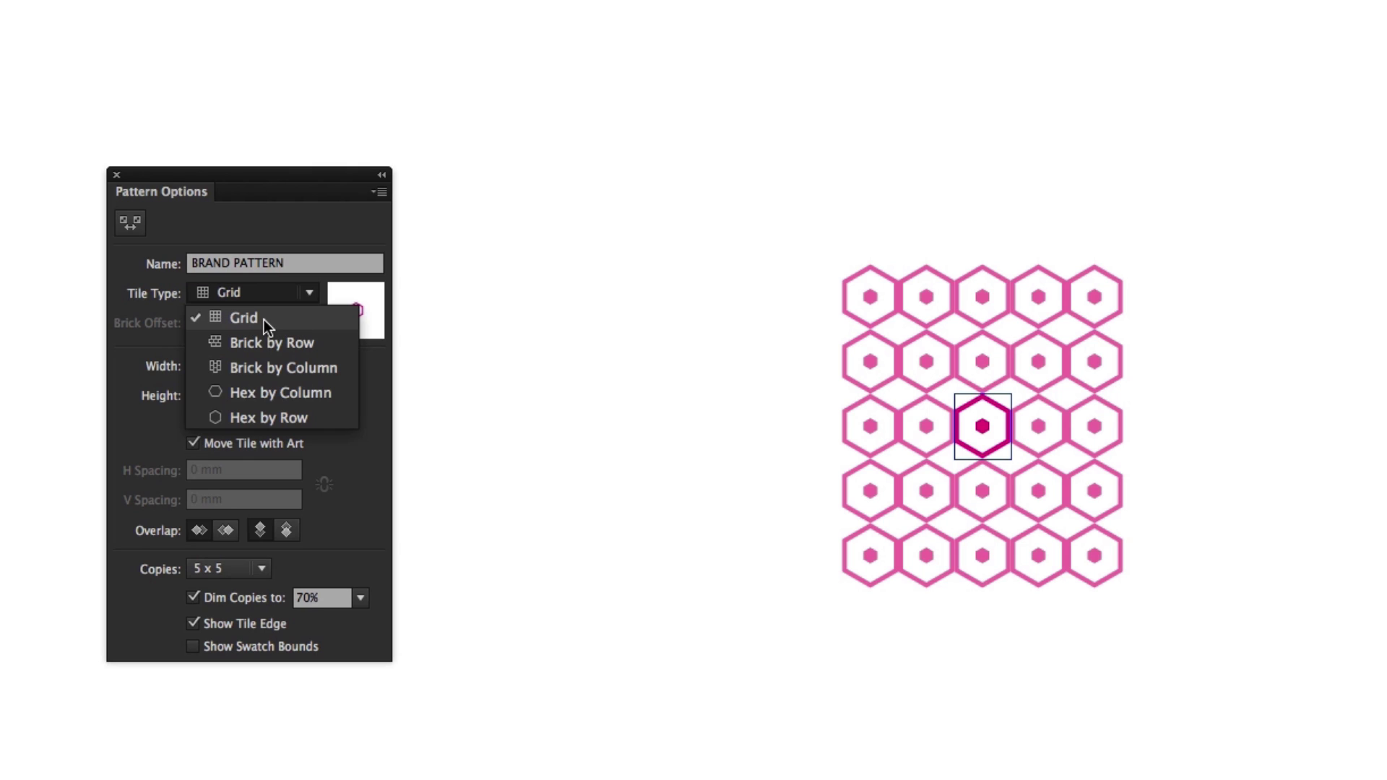
pyautogui.click(404, 401)
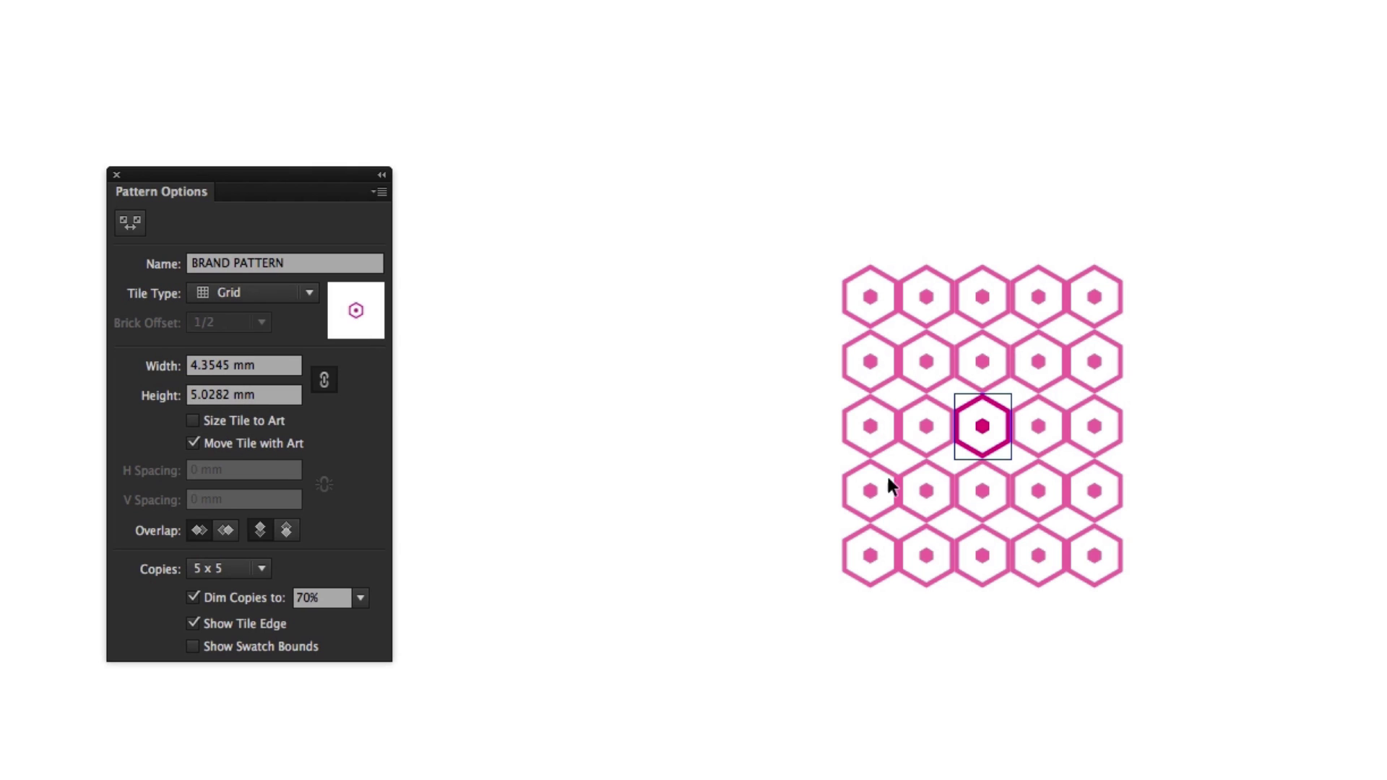
pyautogui.click(258, 292)
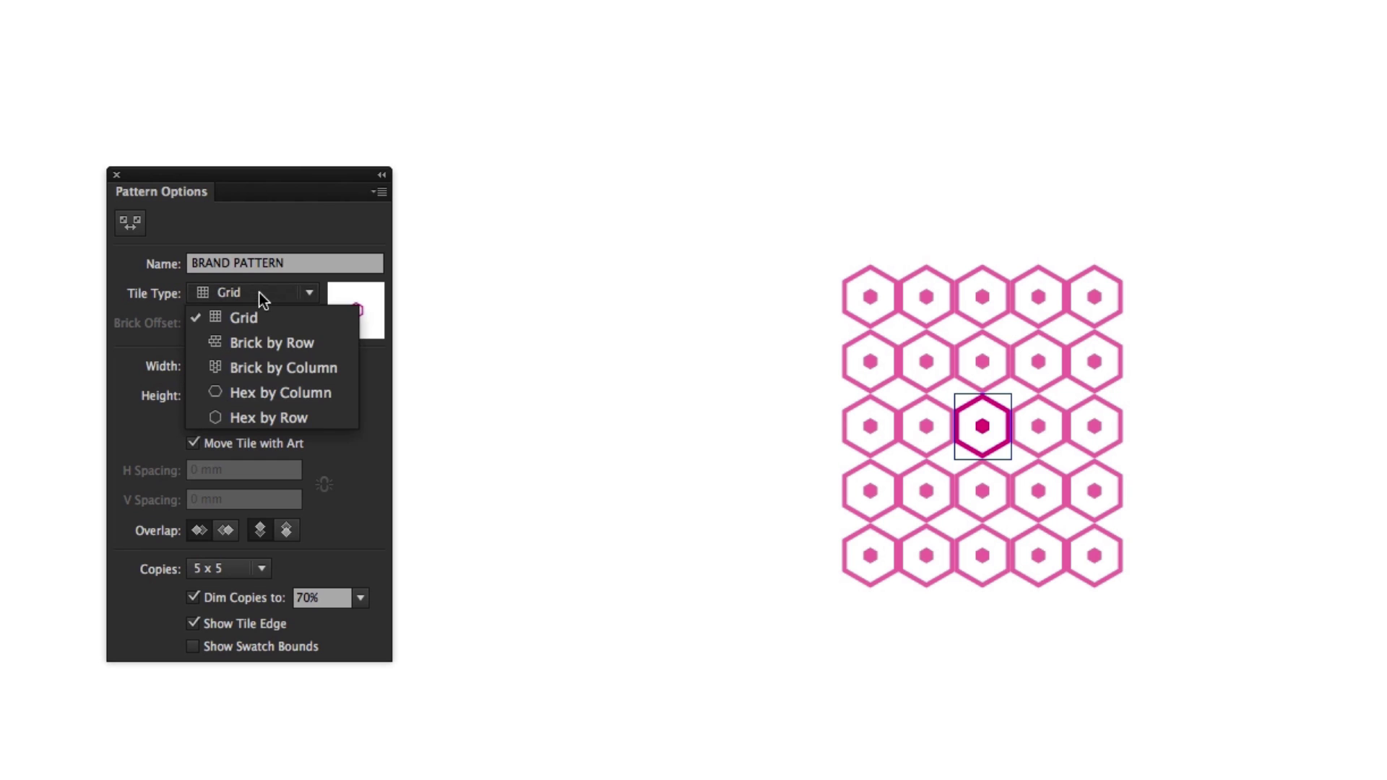
pyautogui.click(253, 344)
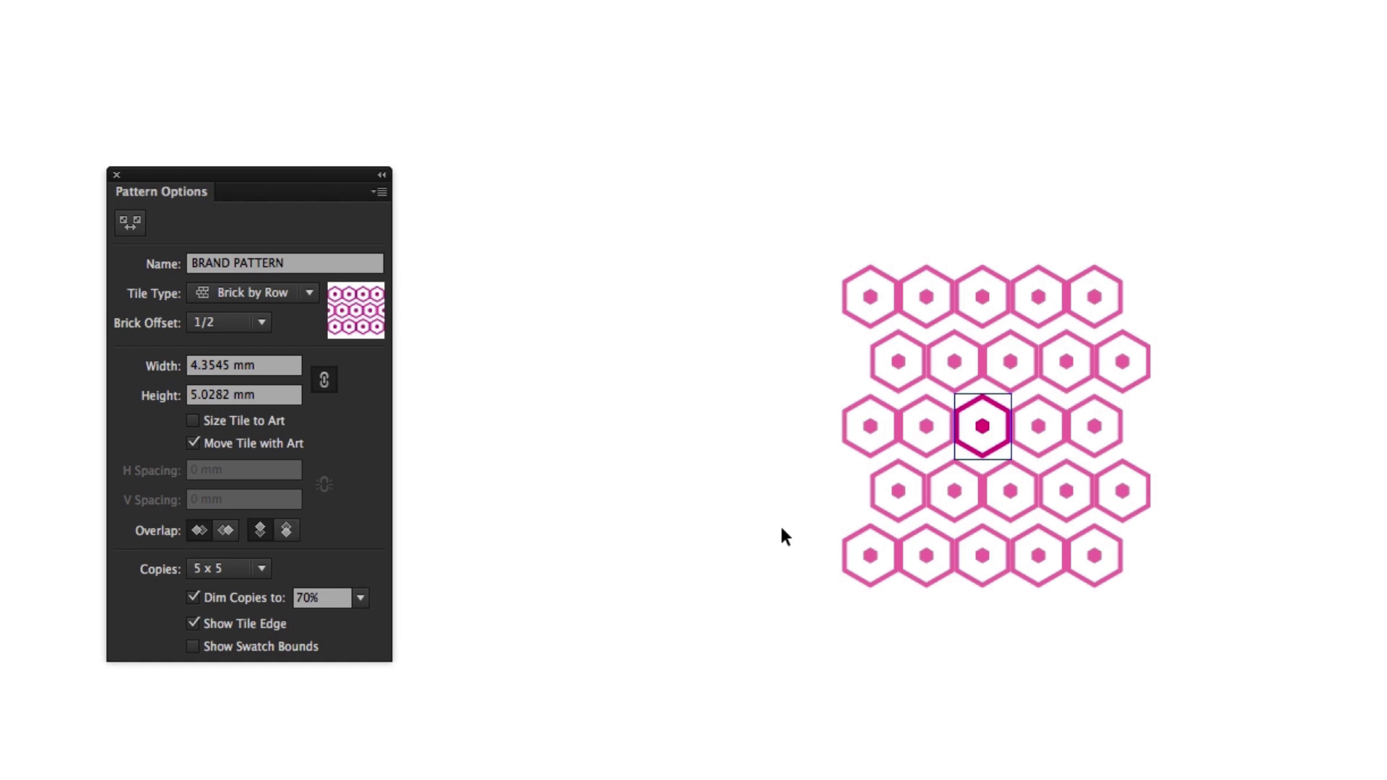
pyautogui.click(282, 293)
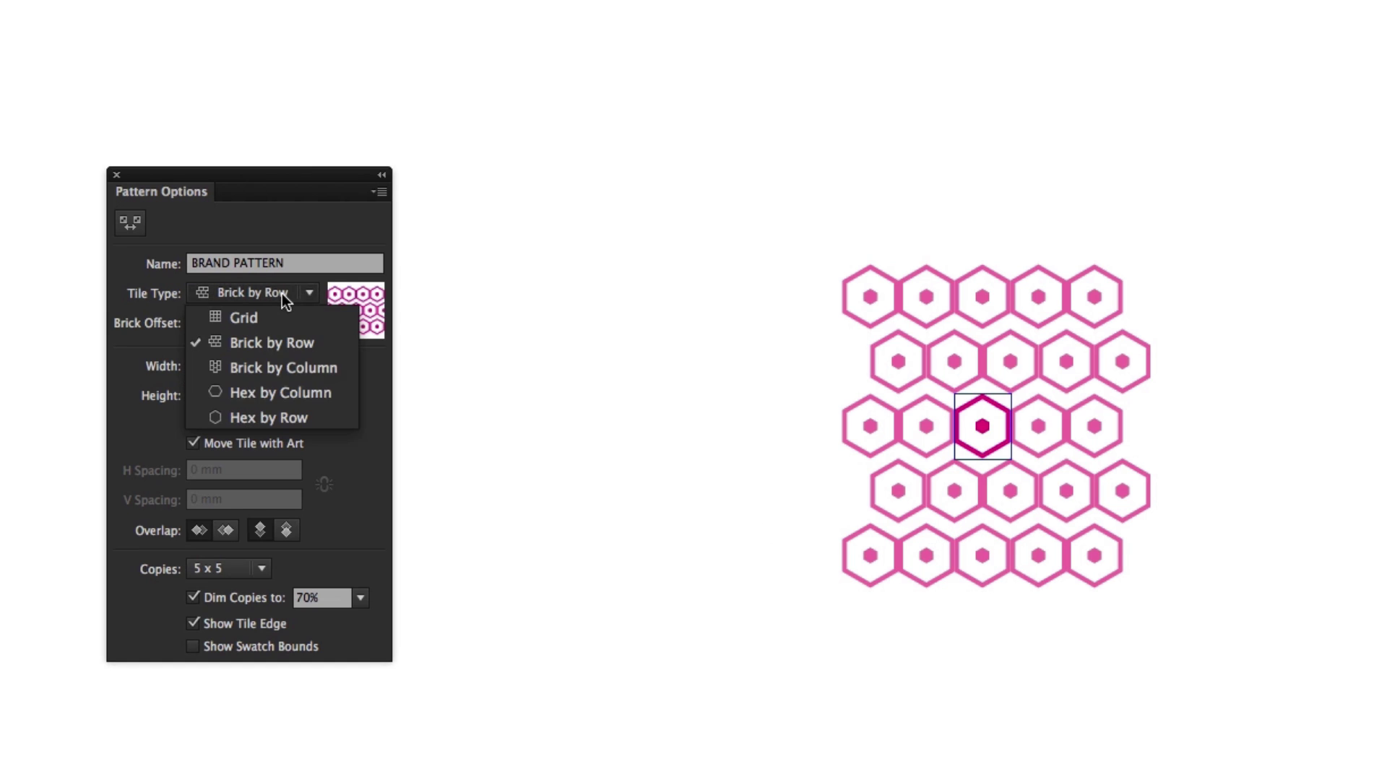
pyautogui.click(277, 373)
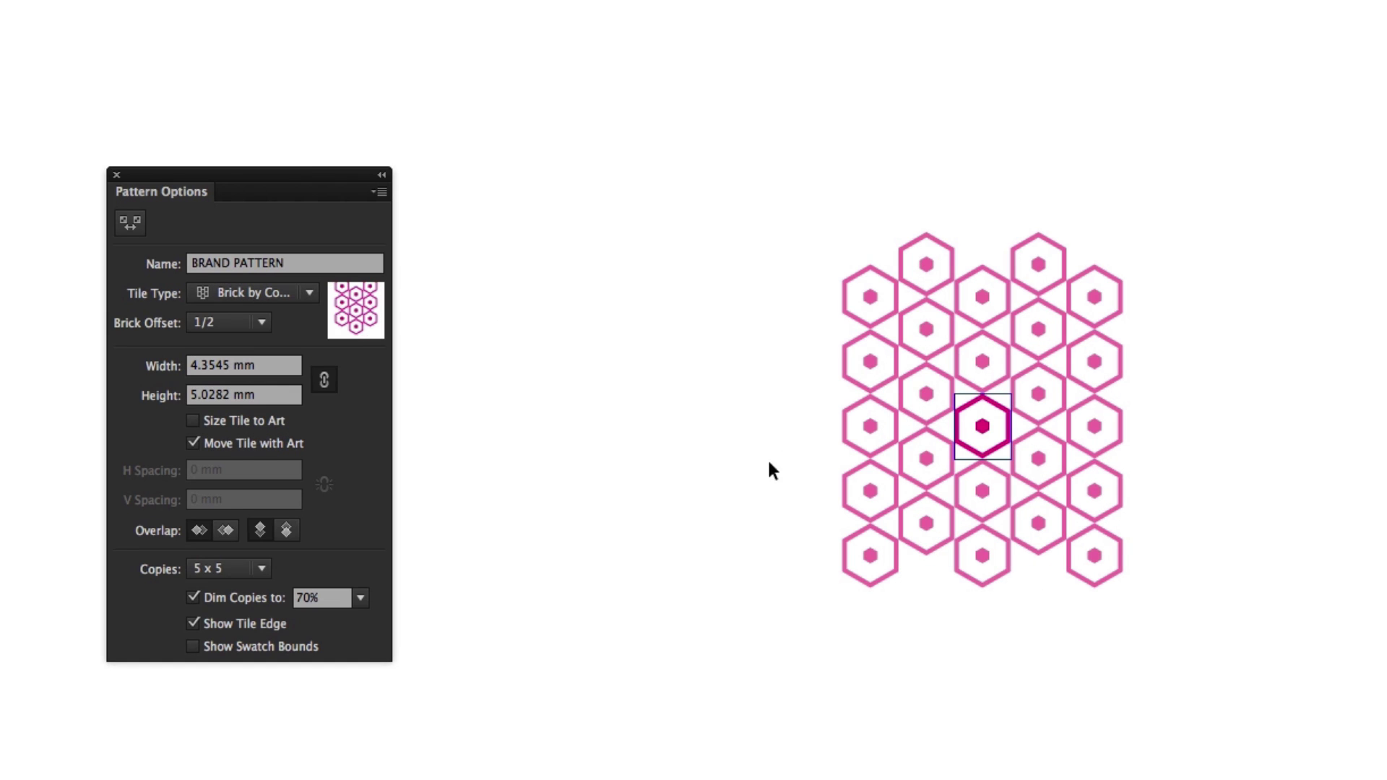
pyautogui.click(229, 322)
pyautogui.click(239, 288)
pyautogui.click(230, 289)
pyautogui.click(236, 391)
# - Set the pattern's tile type to Hex by Row
pyautogui.click(253, 294)
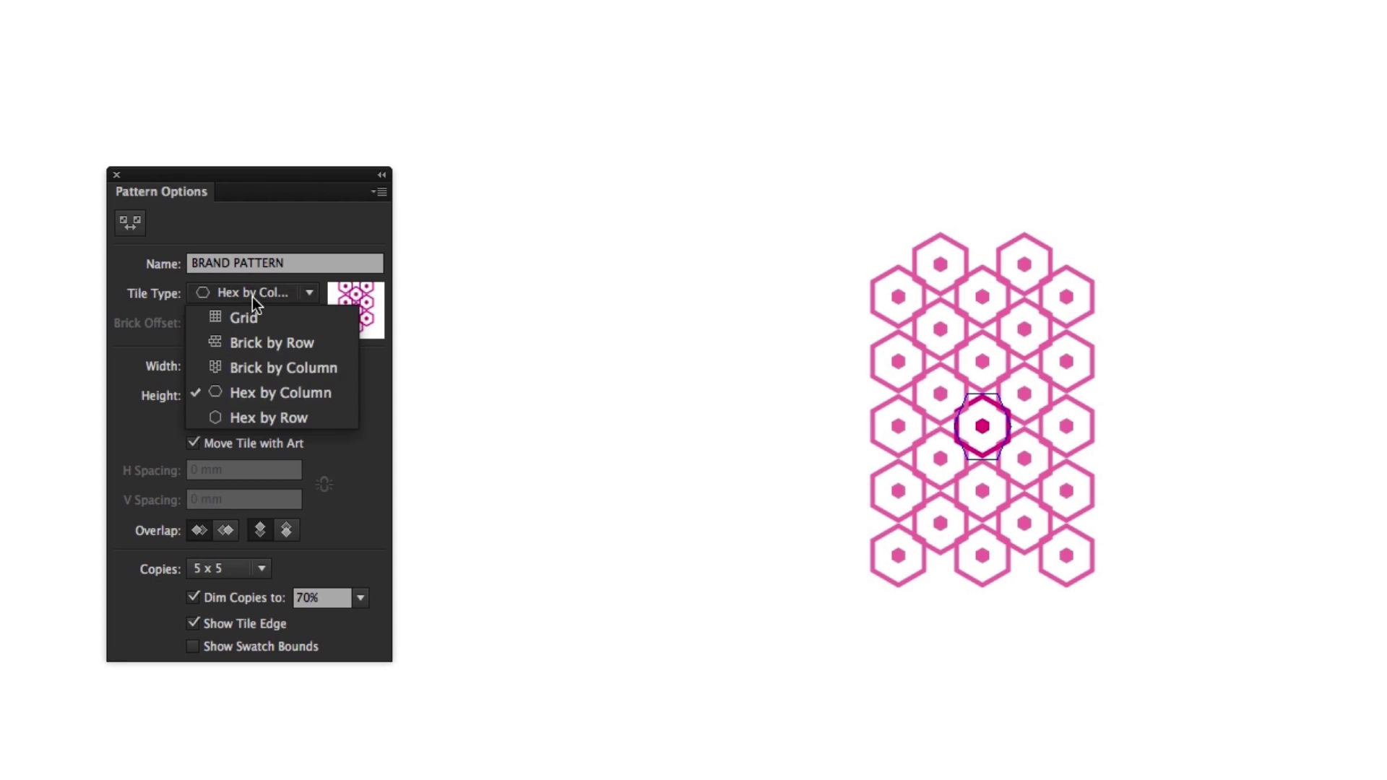
pyautogui.click(253, 416)
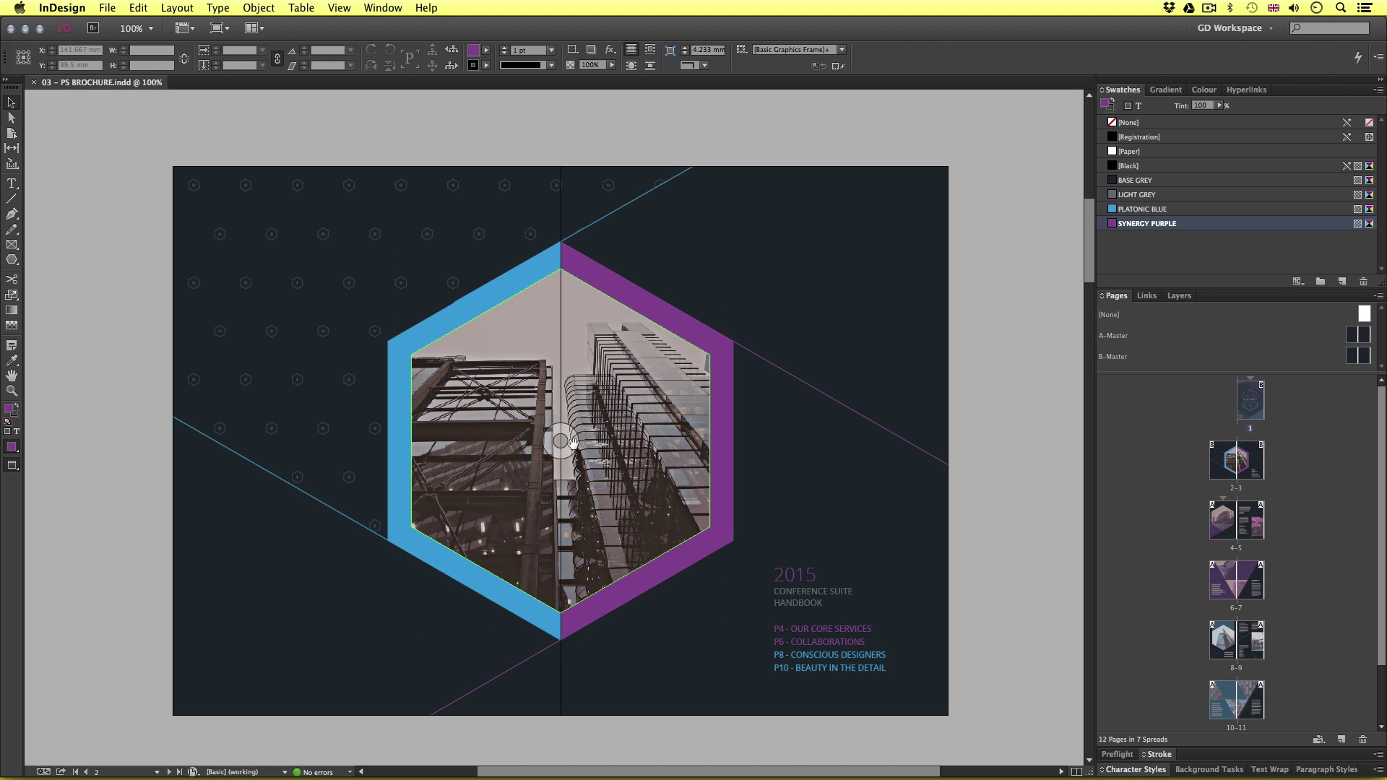
# - Examine the hexagon spacing on pages 2-3 of PS BROCHURE in InDesign, and return to the pattern in Illustrator
pyautogui.press('z')
pyautogui.click(444, 312)
pyautogui.click(575, 421)
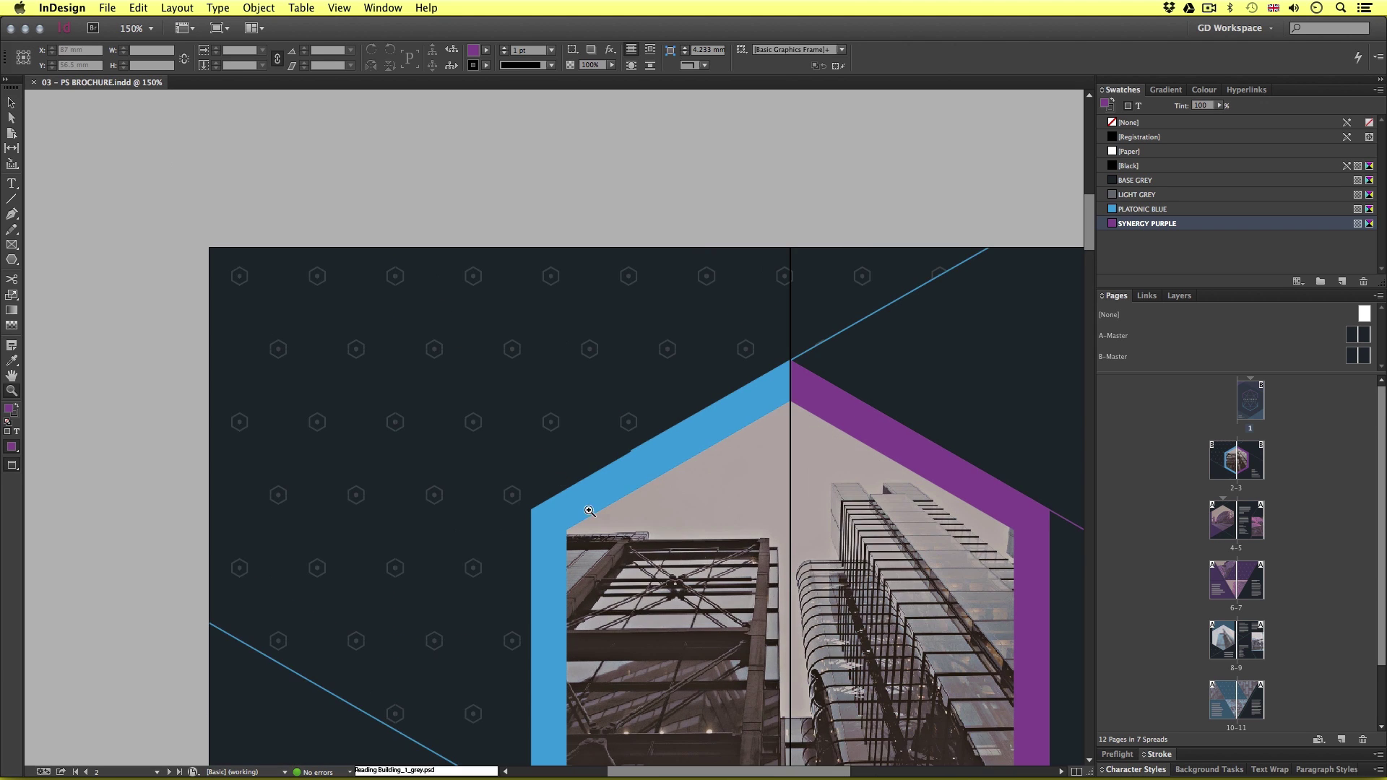
pyautogui.press('v')
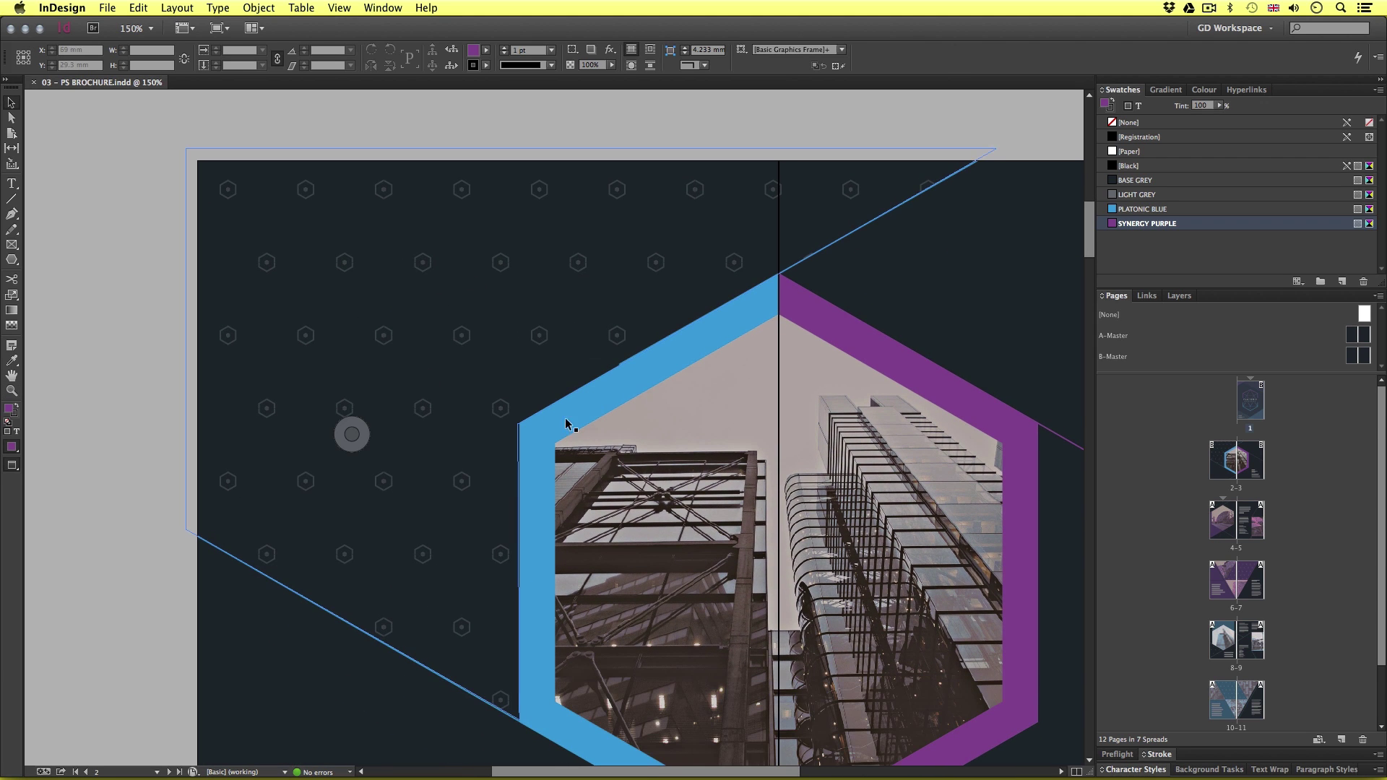
pyautogui.press('super+Tab')
pyautogui.press('super+Tab')
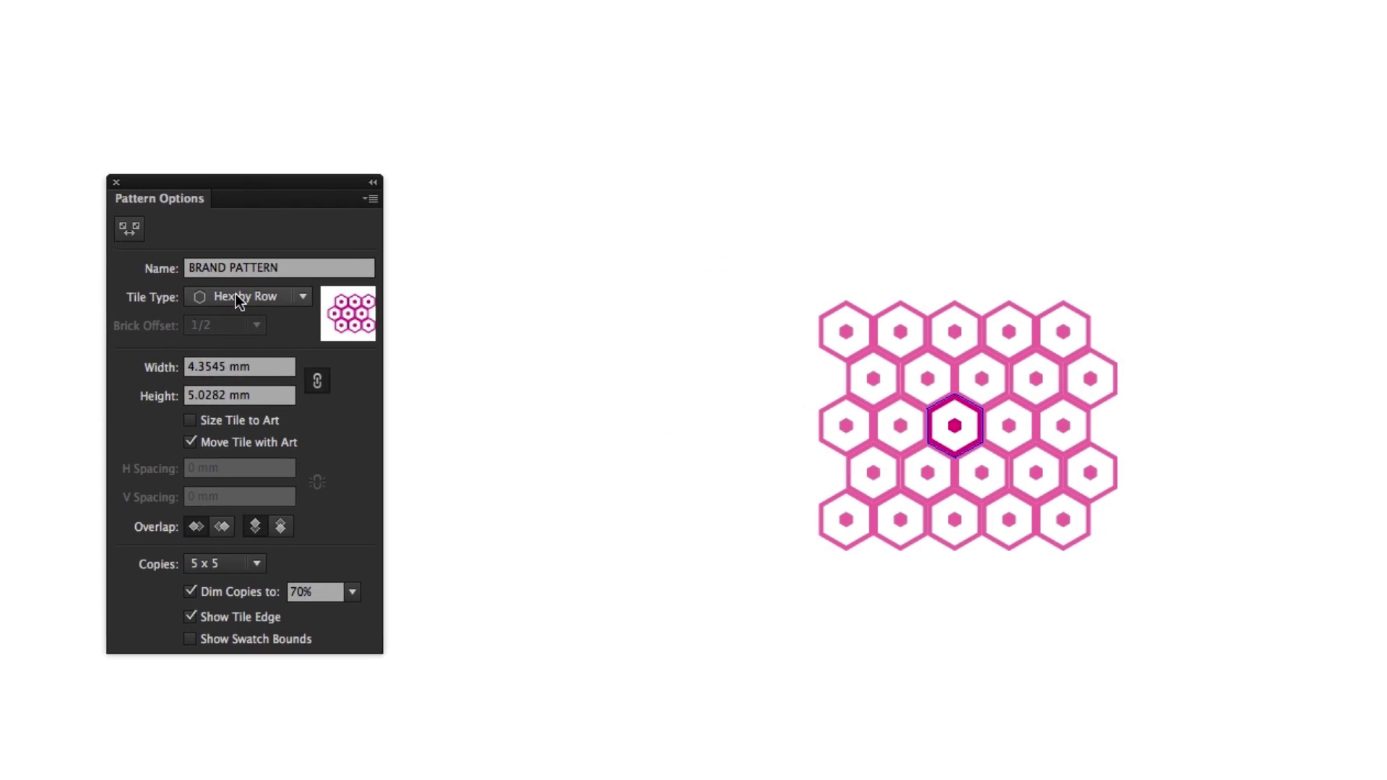
# - Keep the Hex by Row tile type and set the tile width to 25 mm with width and height linked
pyautogui.click(192, 335)
pyautogui.click(260, 419)
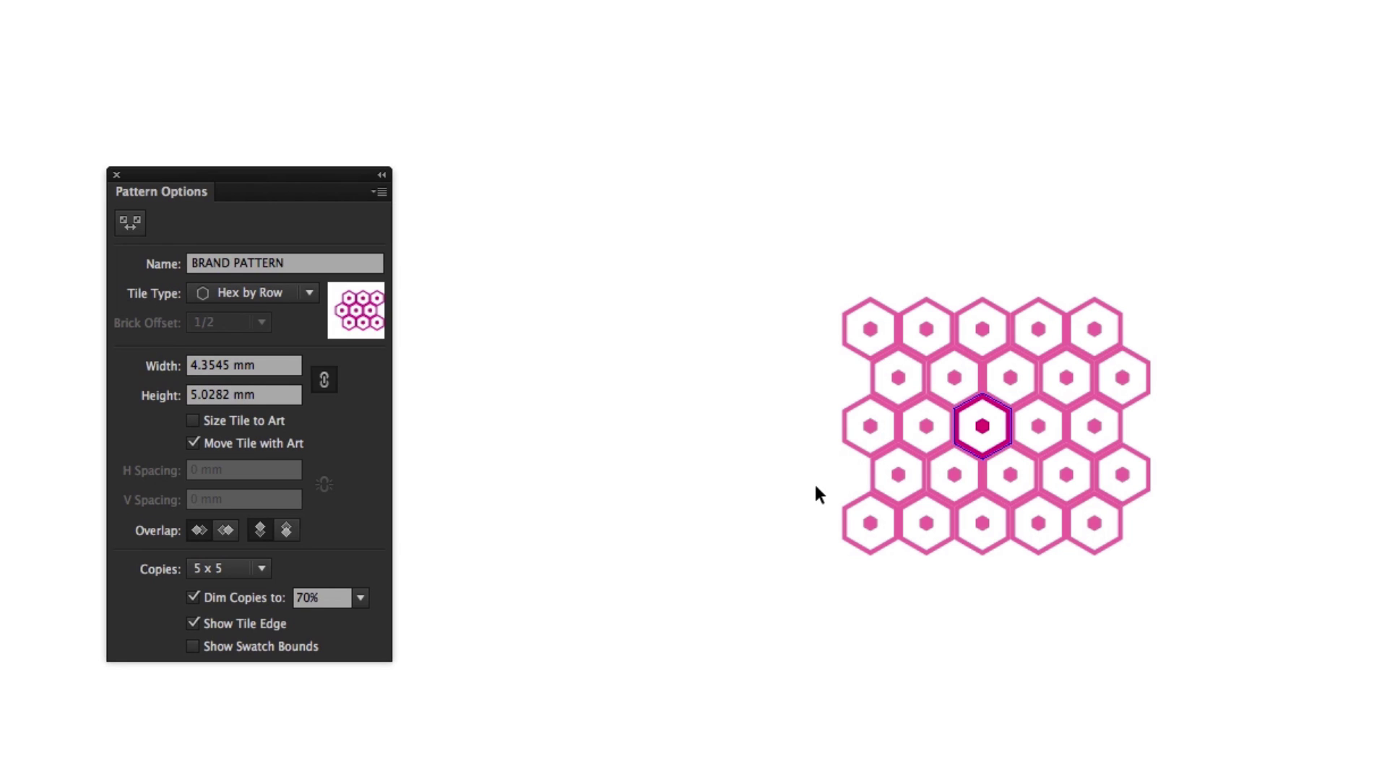
pyautogui.click(254, 361)
pyautogui.hotkey('shift', 'Left')
pyautogui.hotkey('shift', 'Left')
pyautogui.hotkey('shift', 'Left')
pyautogui.hotkey('shift', 'Left')
pyautogui.hotkey('shift', 'Left')
pyautogui.hotkey('shift', 'Left')
pyautogui.hotkey('shift', 'Left')
pyautogui.hotkey('shift', 'Left')
pyautogui.hotkey('shift', 'Left')
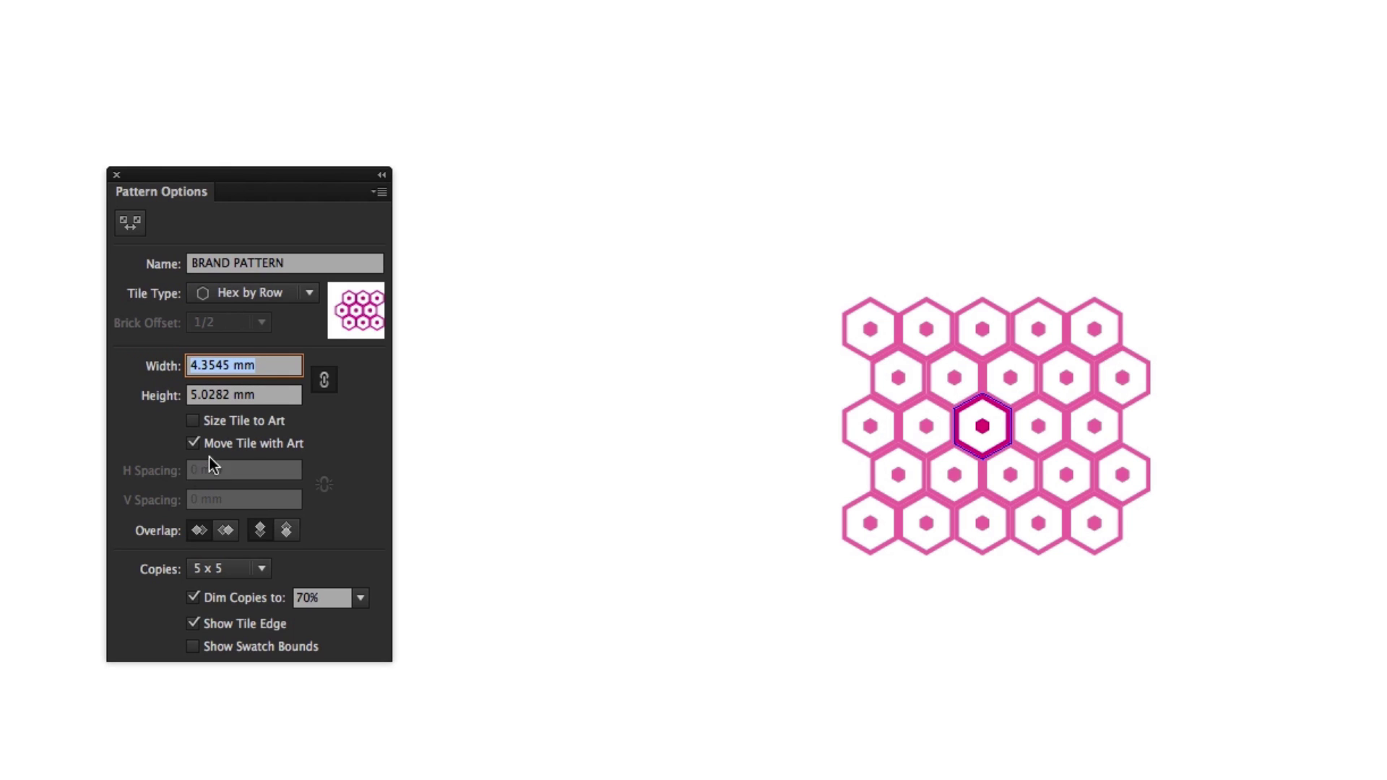
pyautogui.write('25')
pyautogui.press('Return')
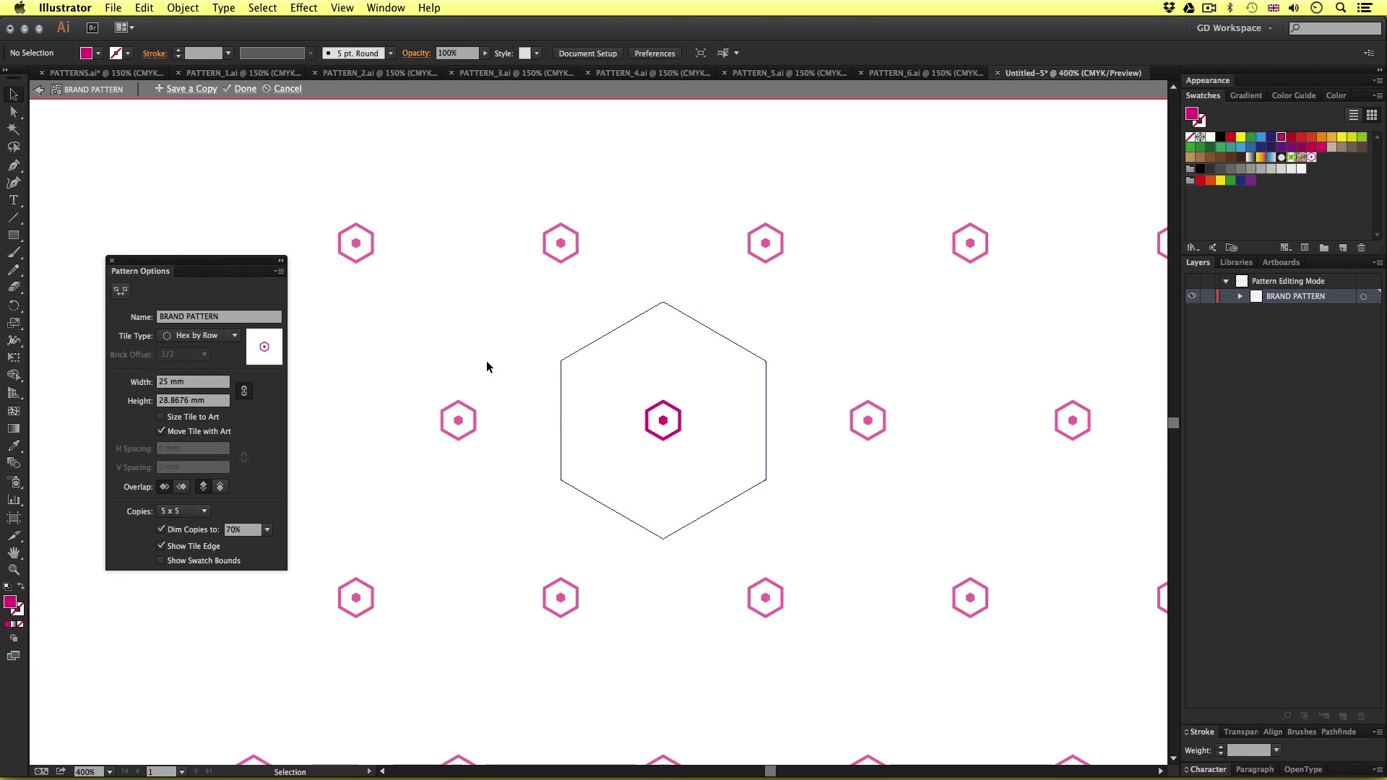
# - Unlink the tile's width and height and set its height to 20 mm
pyautogui.scroll(-2, 631, 453)
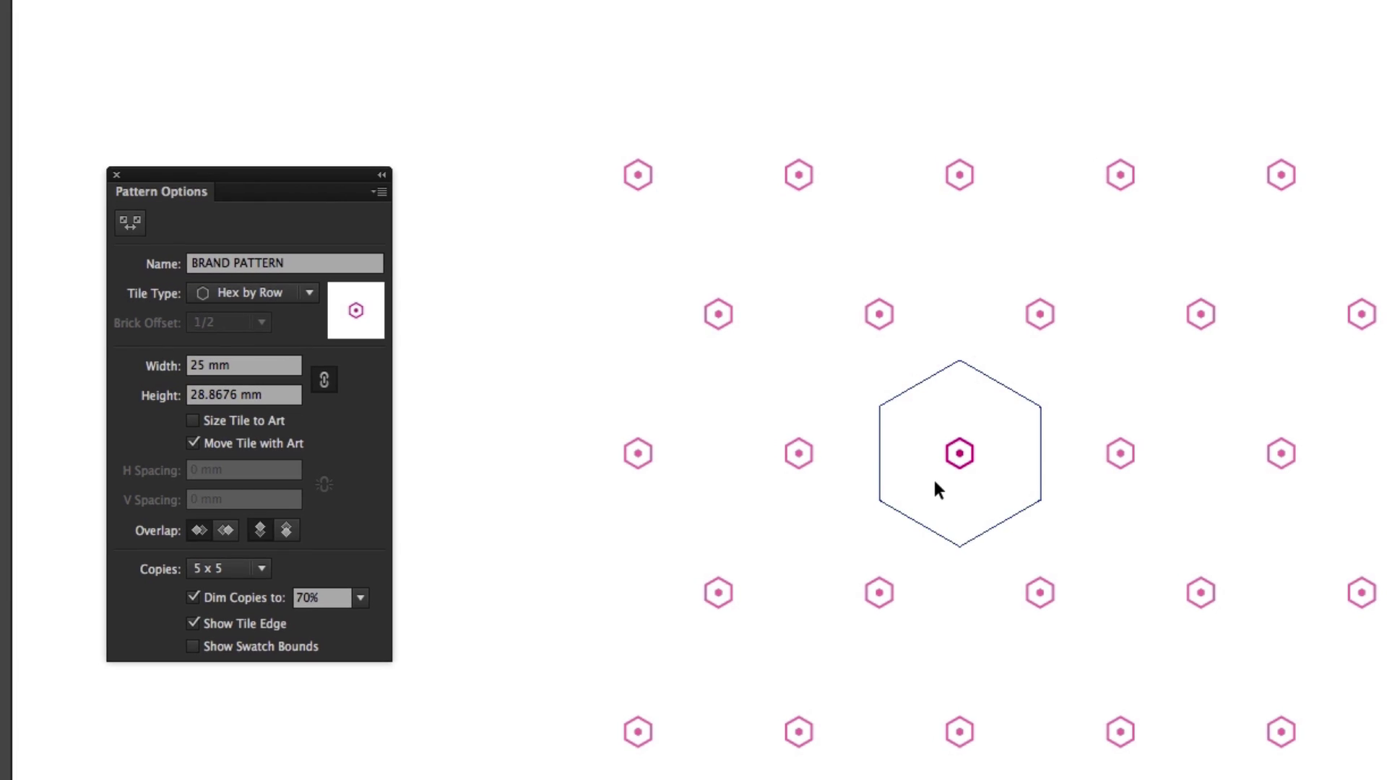
pyautogui.click(323, 383)
pyautogui.write('20')
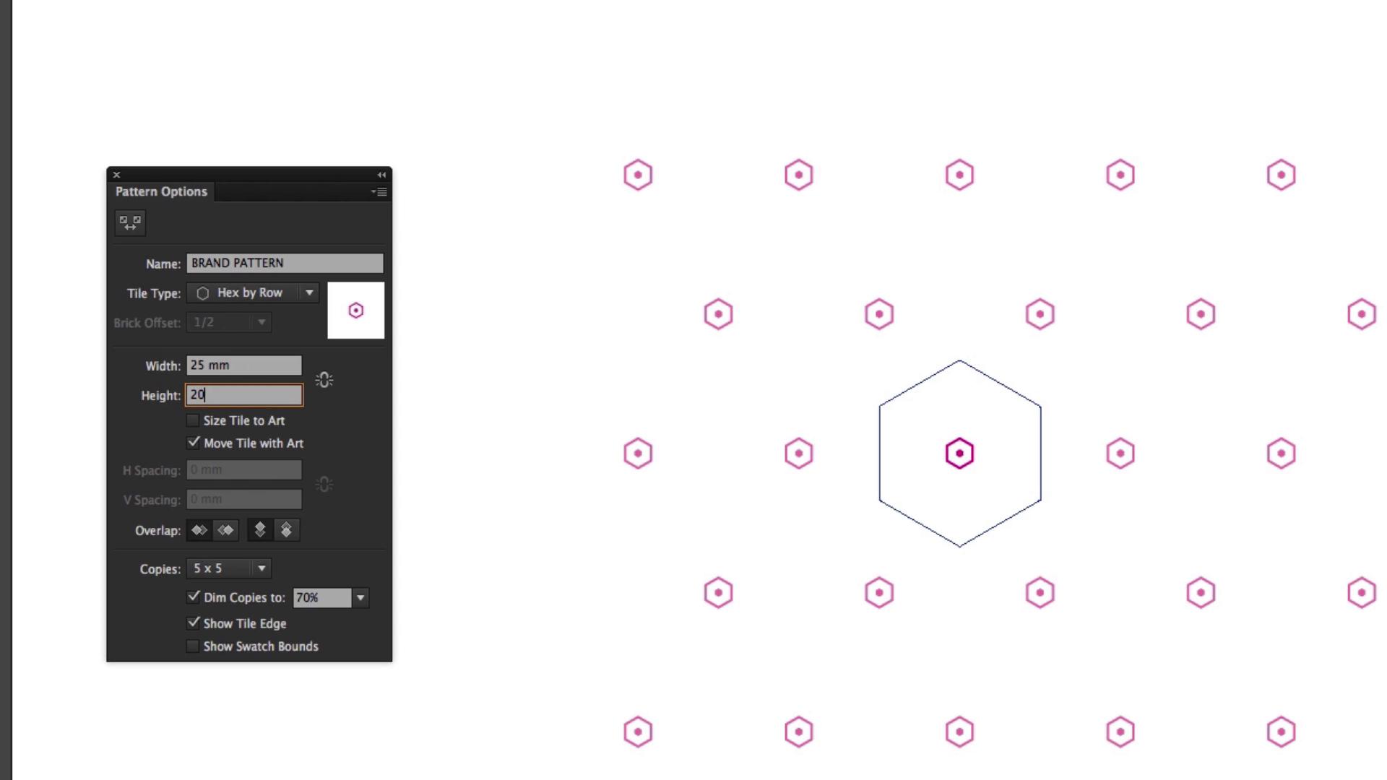
pyautogui.press('Return')
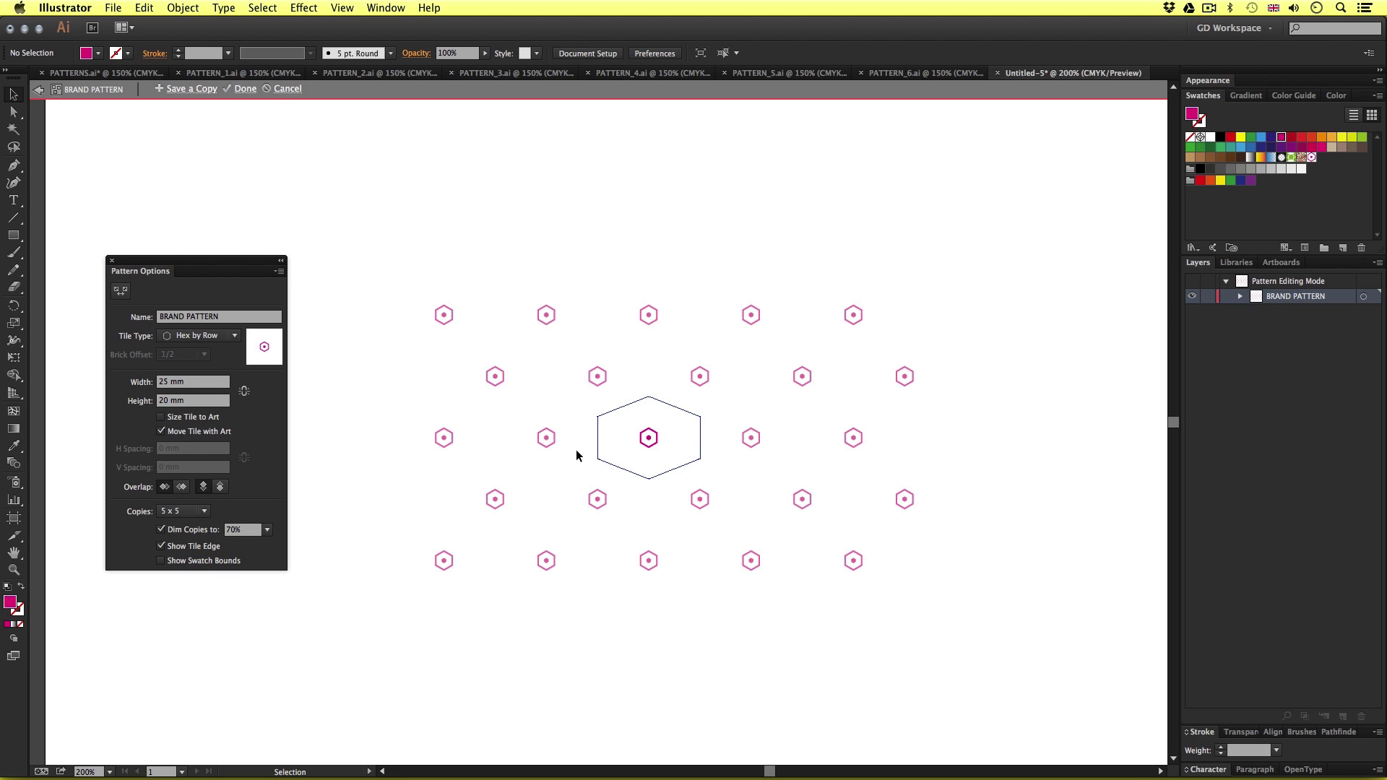
# - Finish editing the BRAND PATTERN and move the original hexagon off the left side of the artboard
pyautogui.click(245, 89)
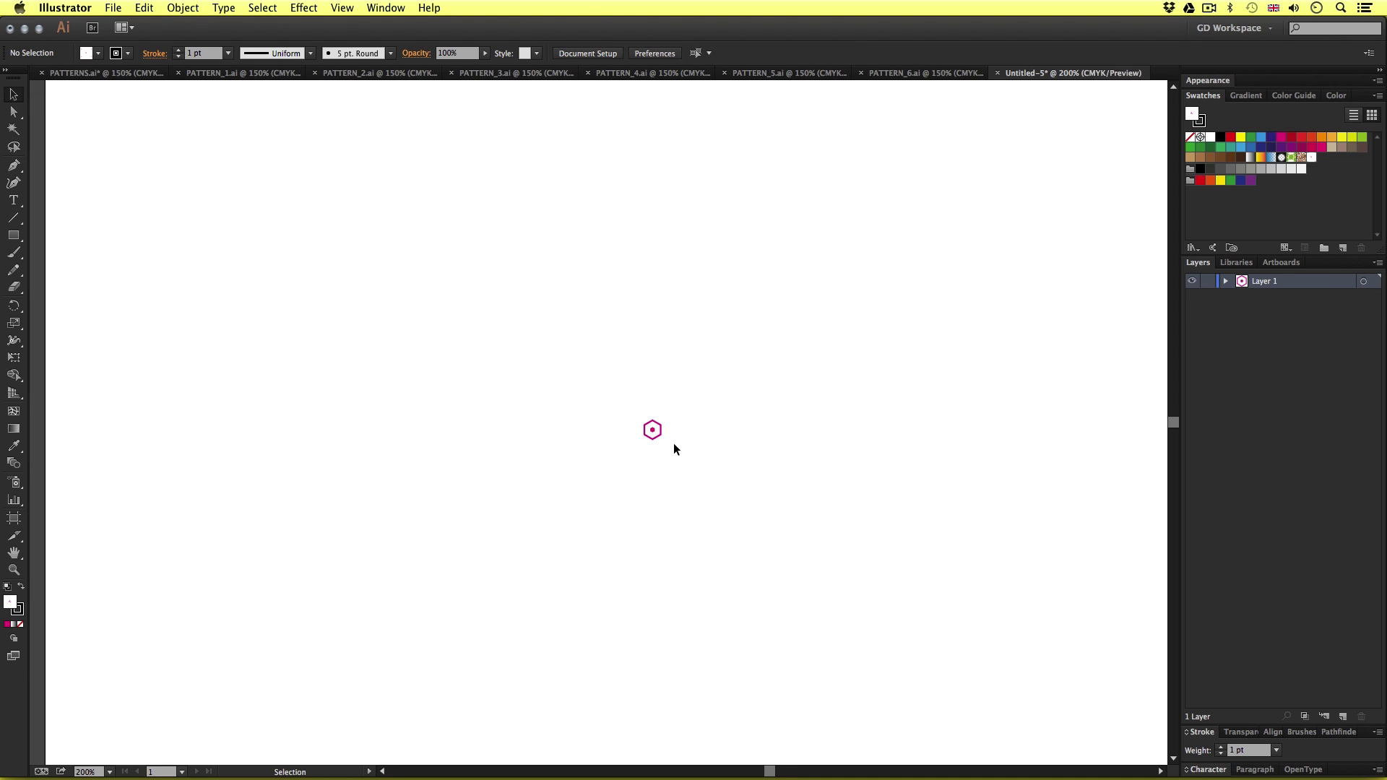
pyautogui.press('super+minus')
pyautogui.press('space')
pyautogui.moveTo(721, 456); pyautogui.dragTo(709, 454)
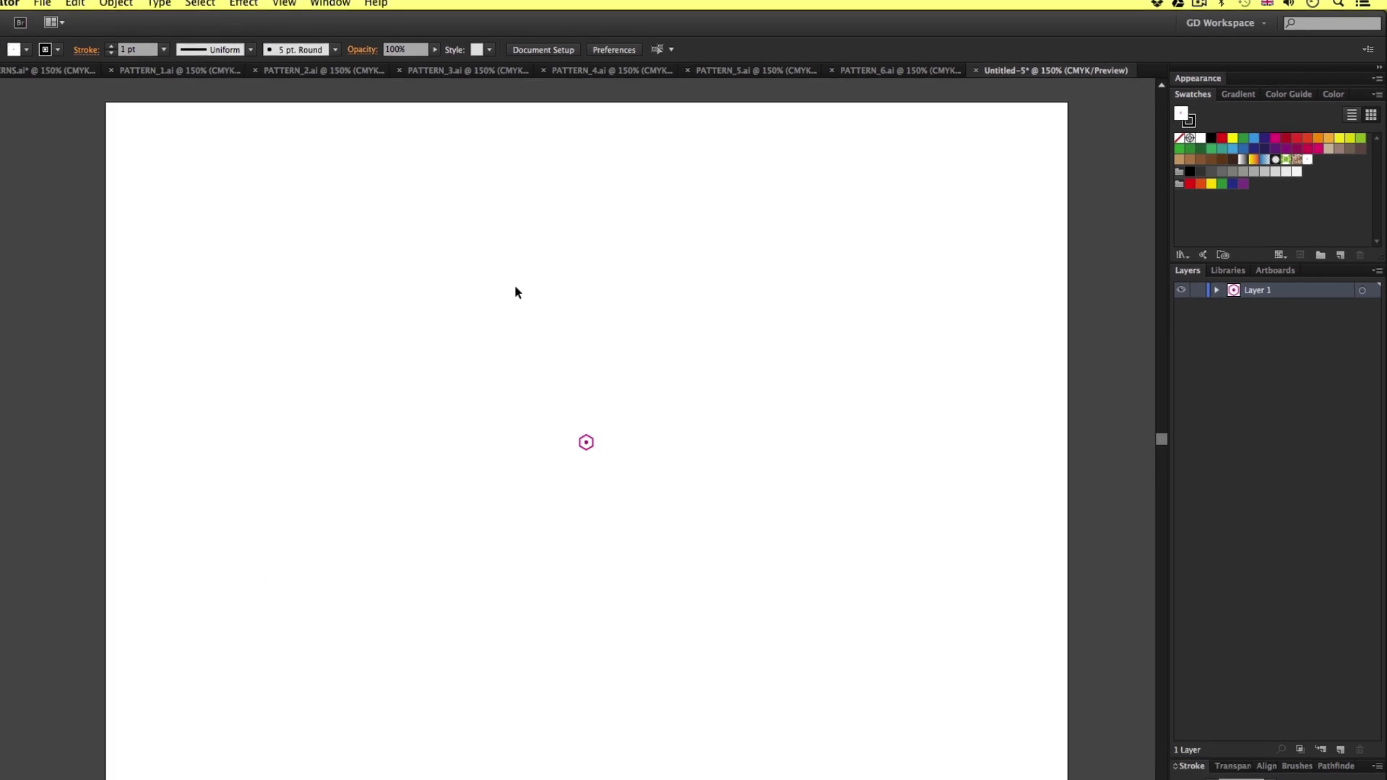
pyautogui.moveTo(606, 390); pyautogui.dragTo(653, 489)
pyautogui.moveTo(628, 425); pyautogui.dragTo(120, 424)
pyautogui.click(210, 365)
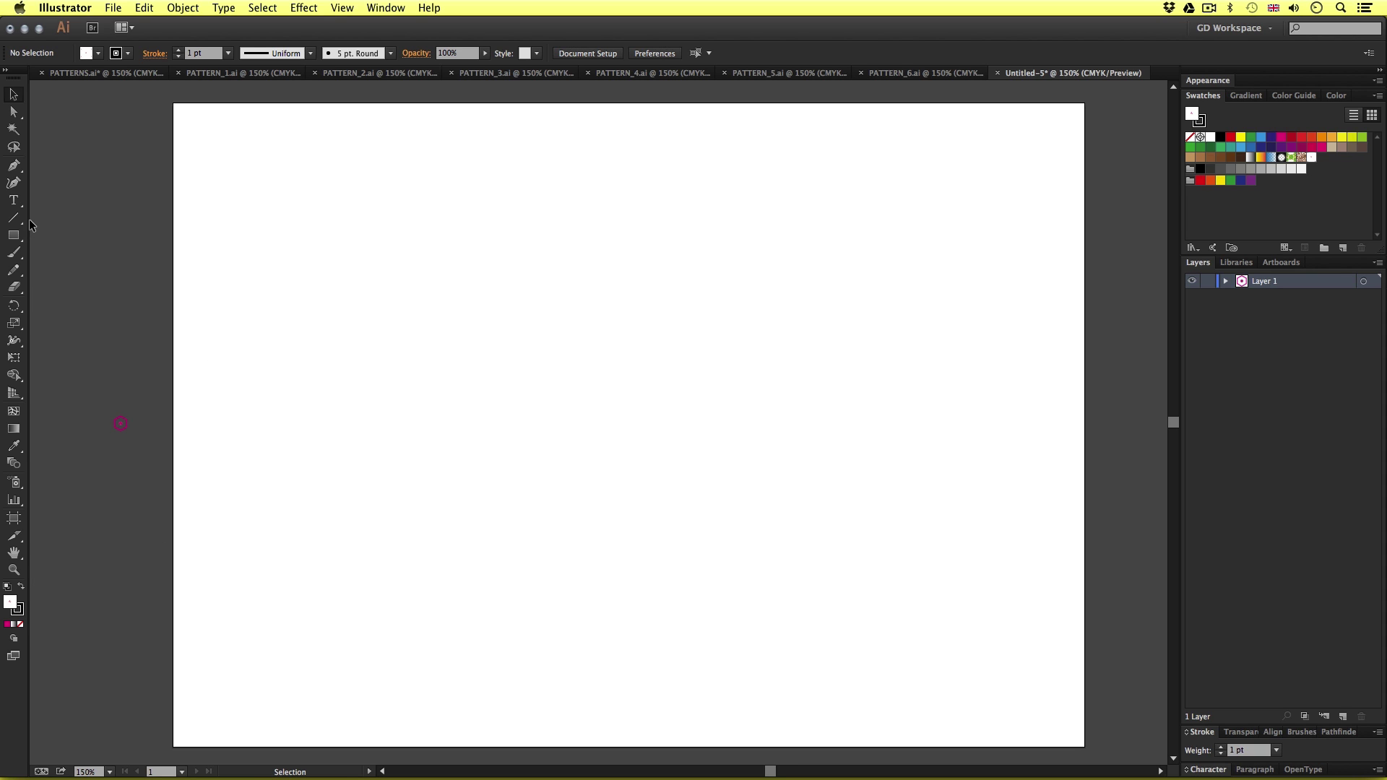
# - Draw a rectangle about 286 × 199 mm over the artboard and fill it with the BRAND PATTERN swatch
pyautogui.click(21, 586)
pyautogui.click(17, 238)
pyautogui.moveTo(192, 123); pyautogui.dragTo(1070, 733)
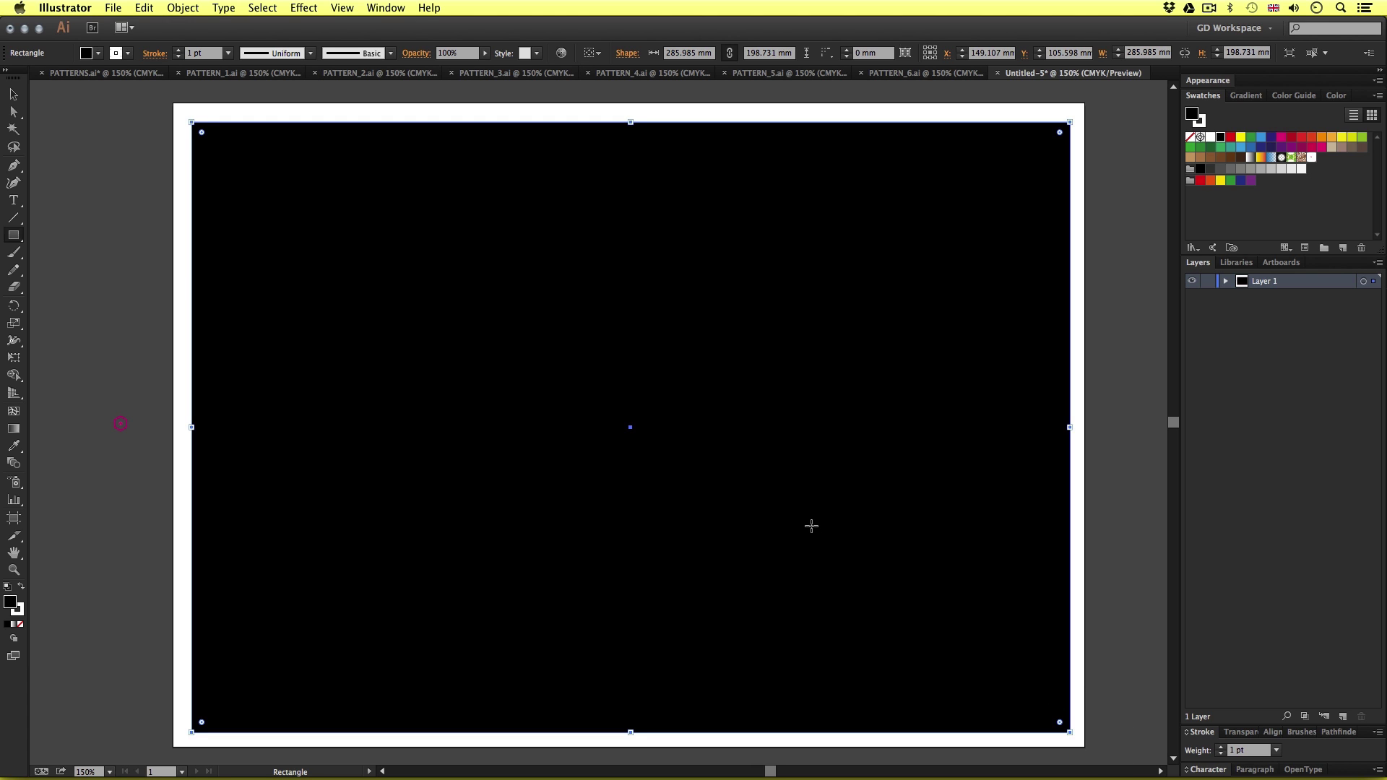
pyautogui.press('v')
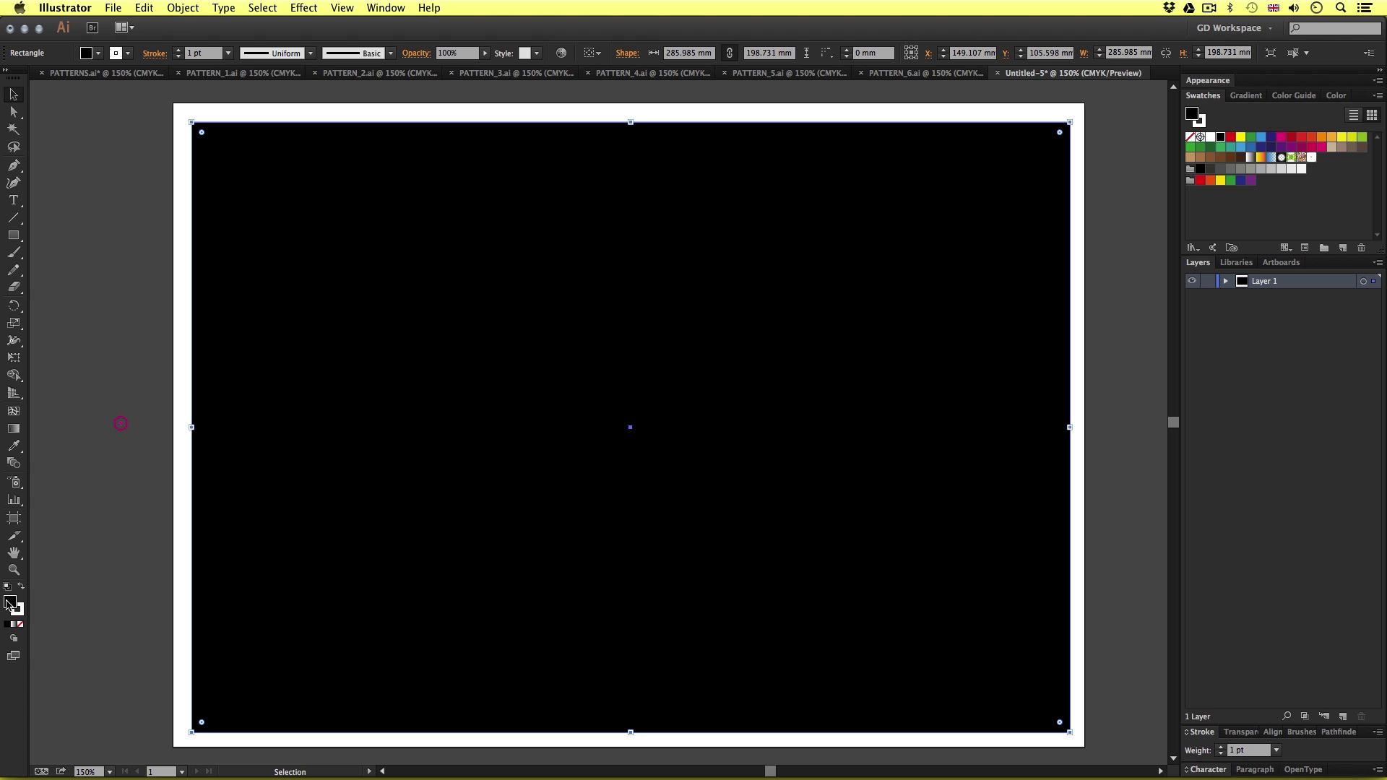
pyautogui.click(1312, 160)
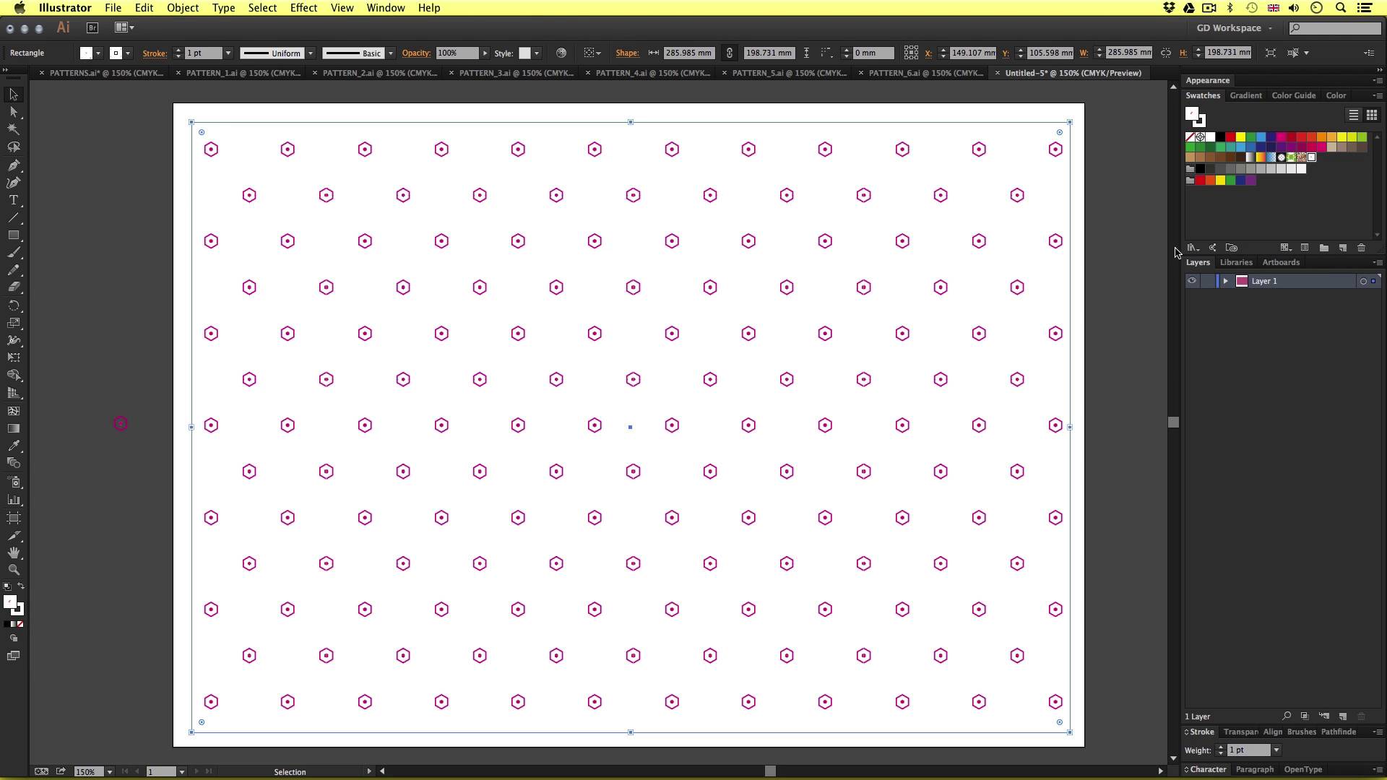
pyautogui.click(1137, 274)
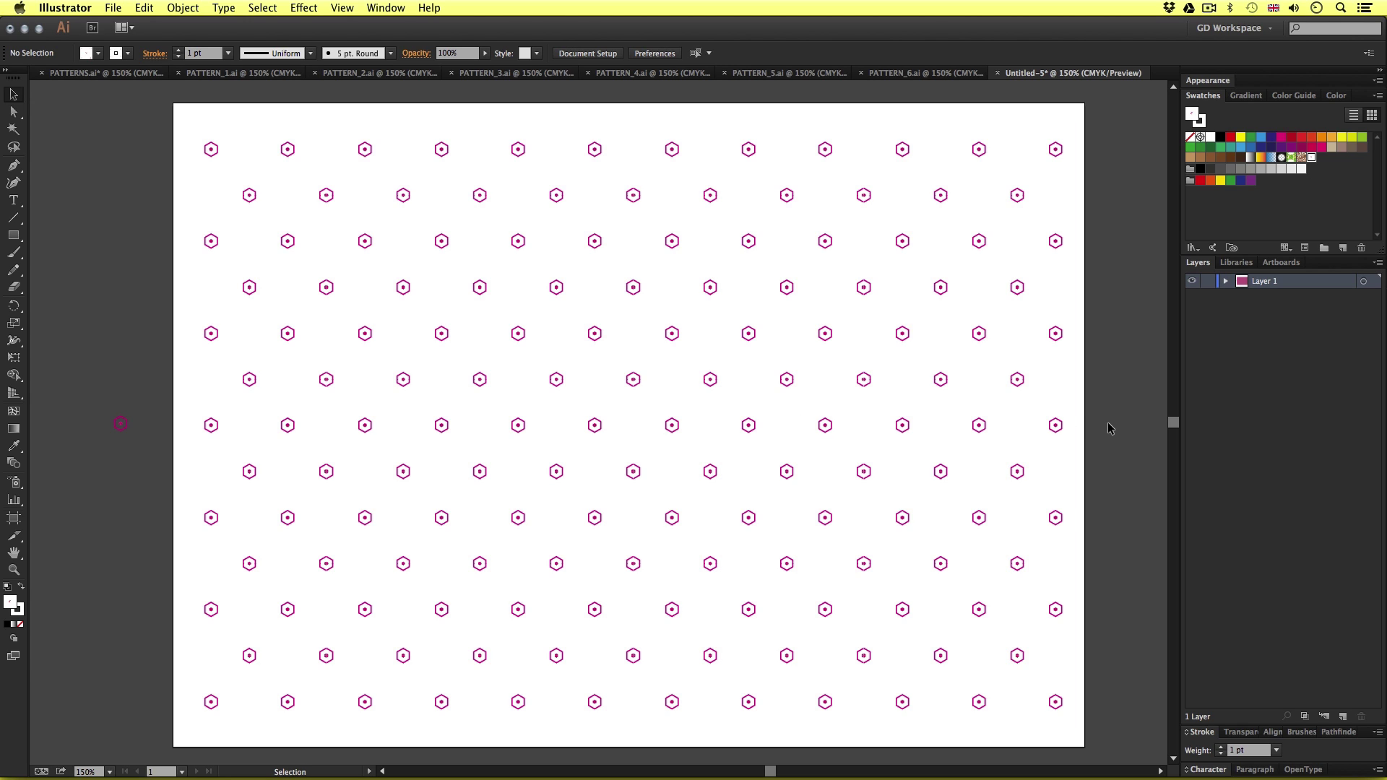
# - Open the BRAND PATTERN swatch for editing, save a copy of it named HEX GRID, and finish editing
pyautogui.doubleClick(1311, 159)
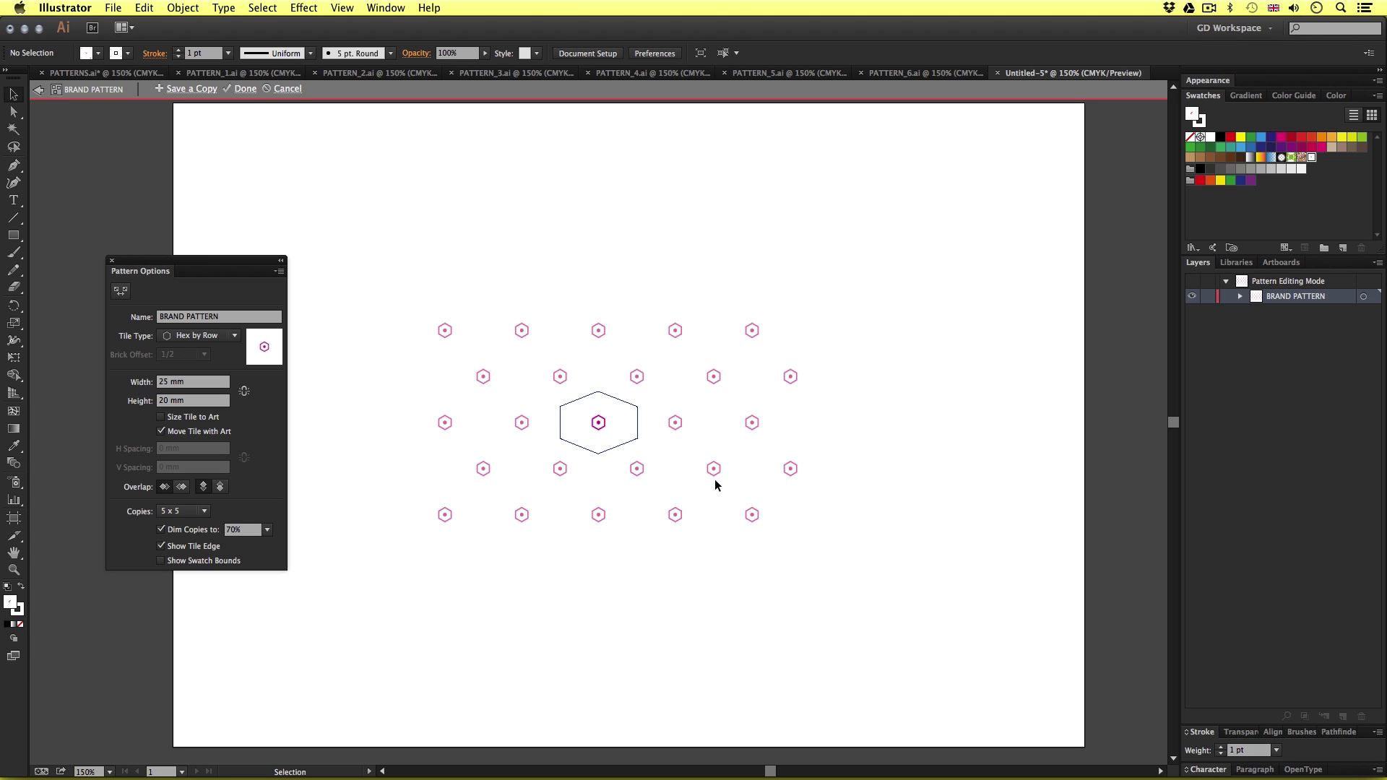
pyautogui.click(186, 90)
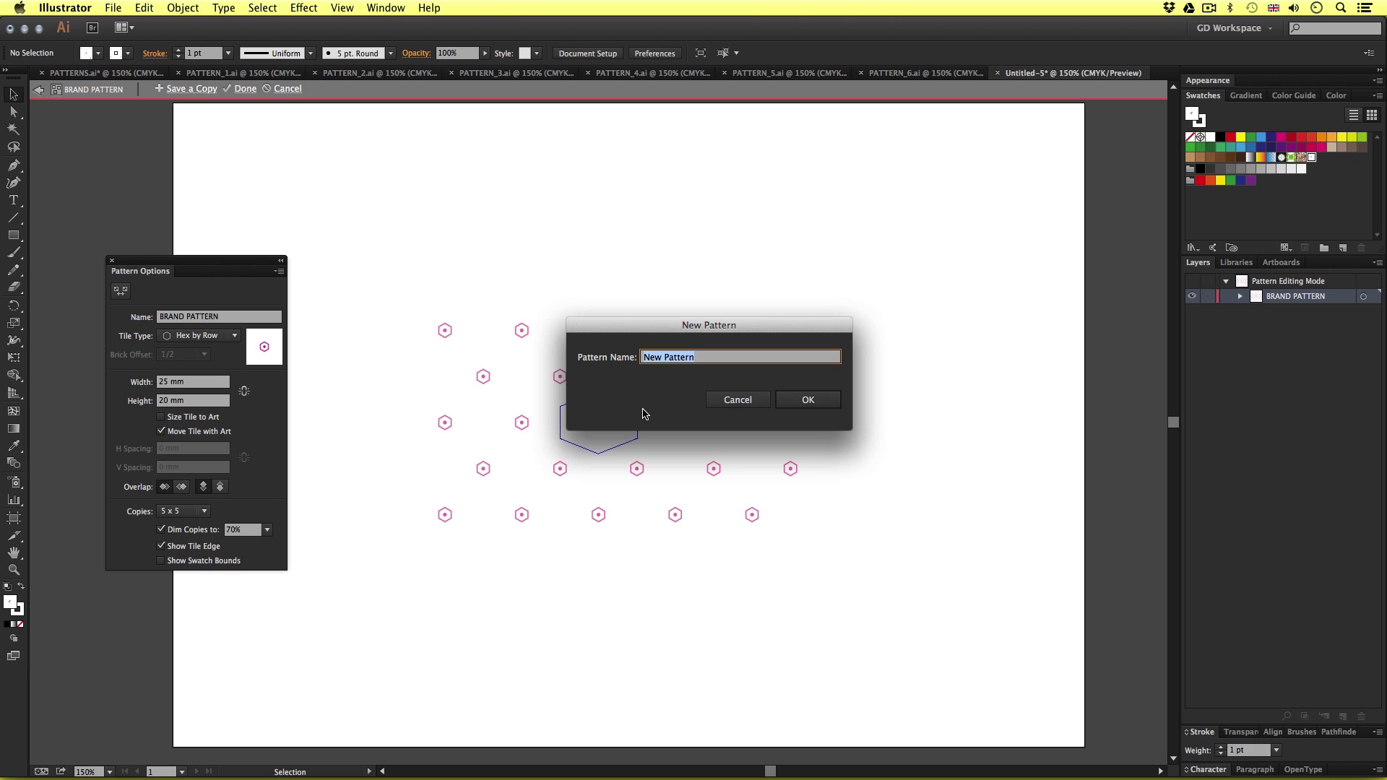
pyautogui.write('HEX GRID')
pyautogui.click(827, 403)
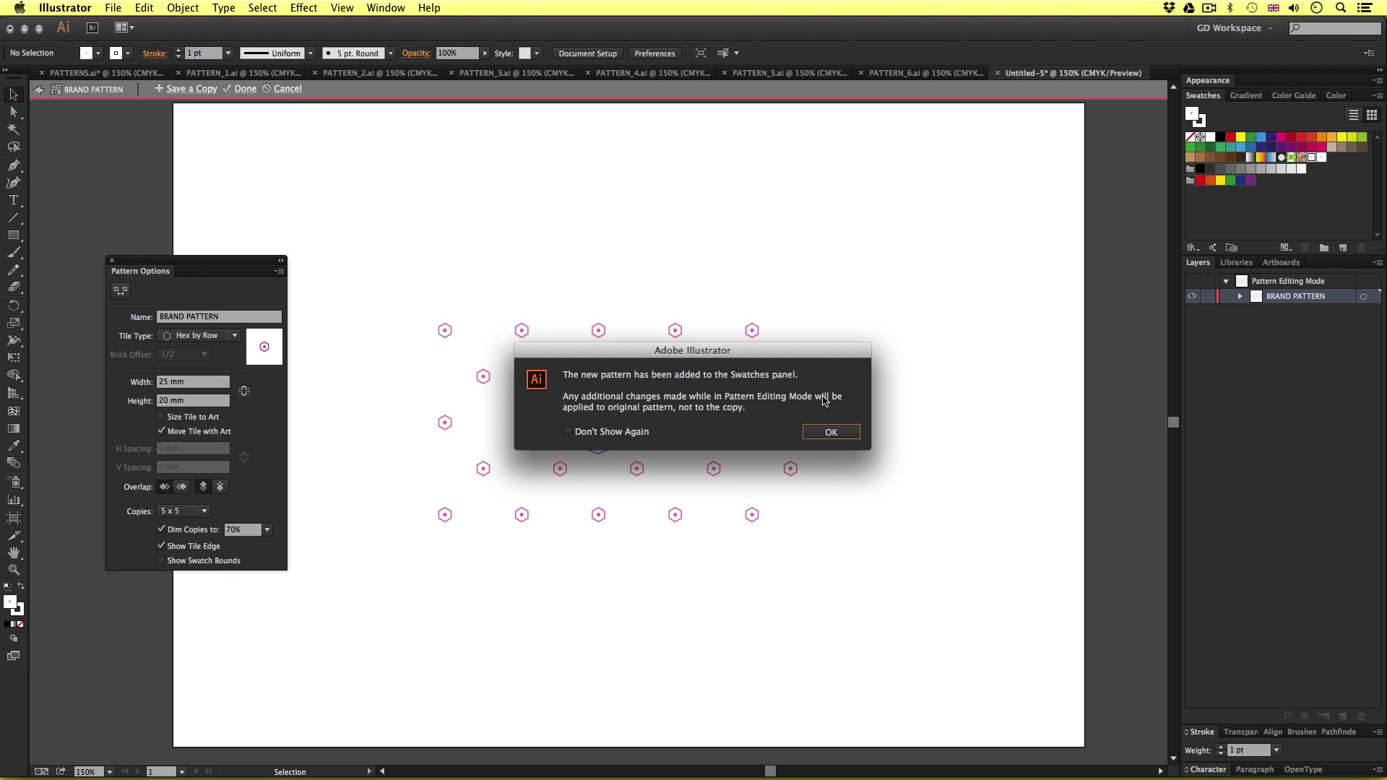
pyautogui.click(827, 435)
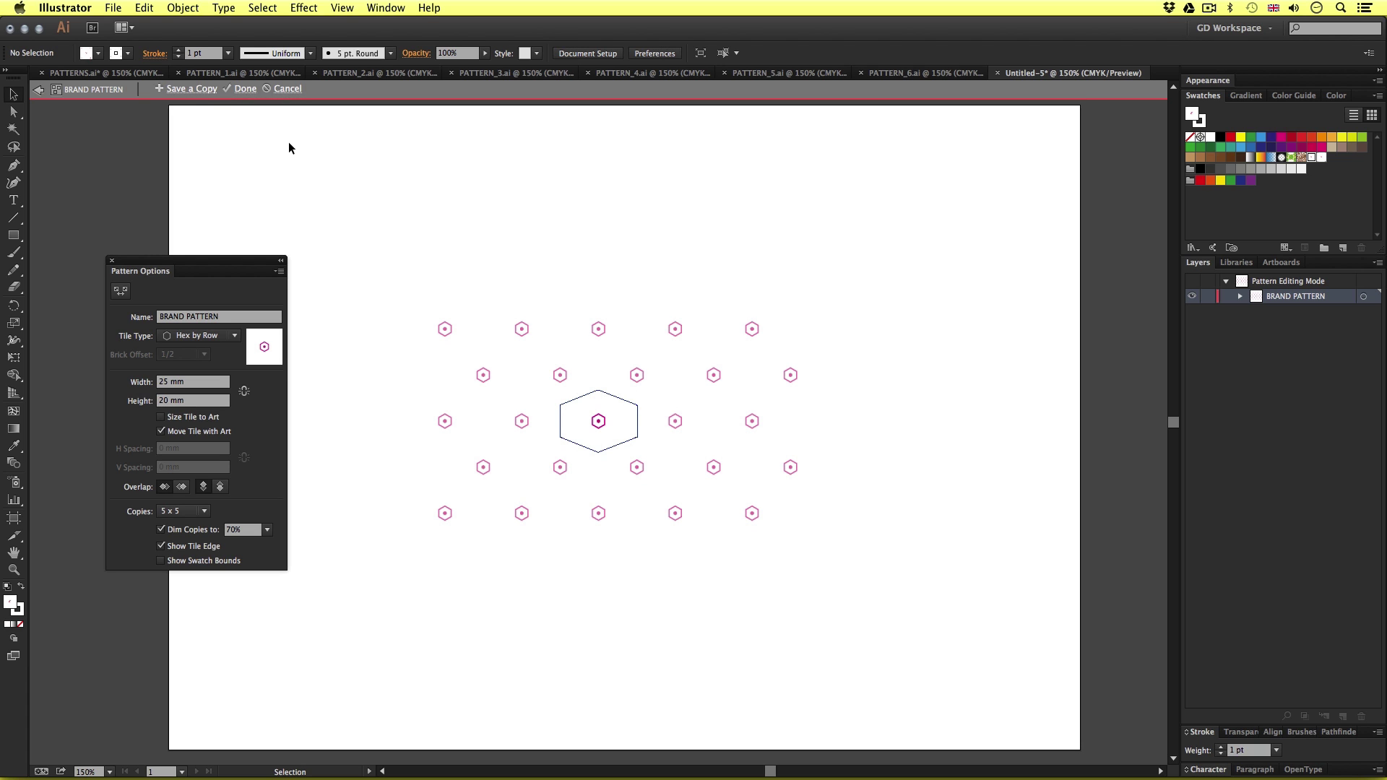
pyautogui.click(246, 88)
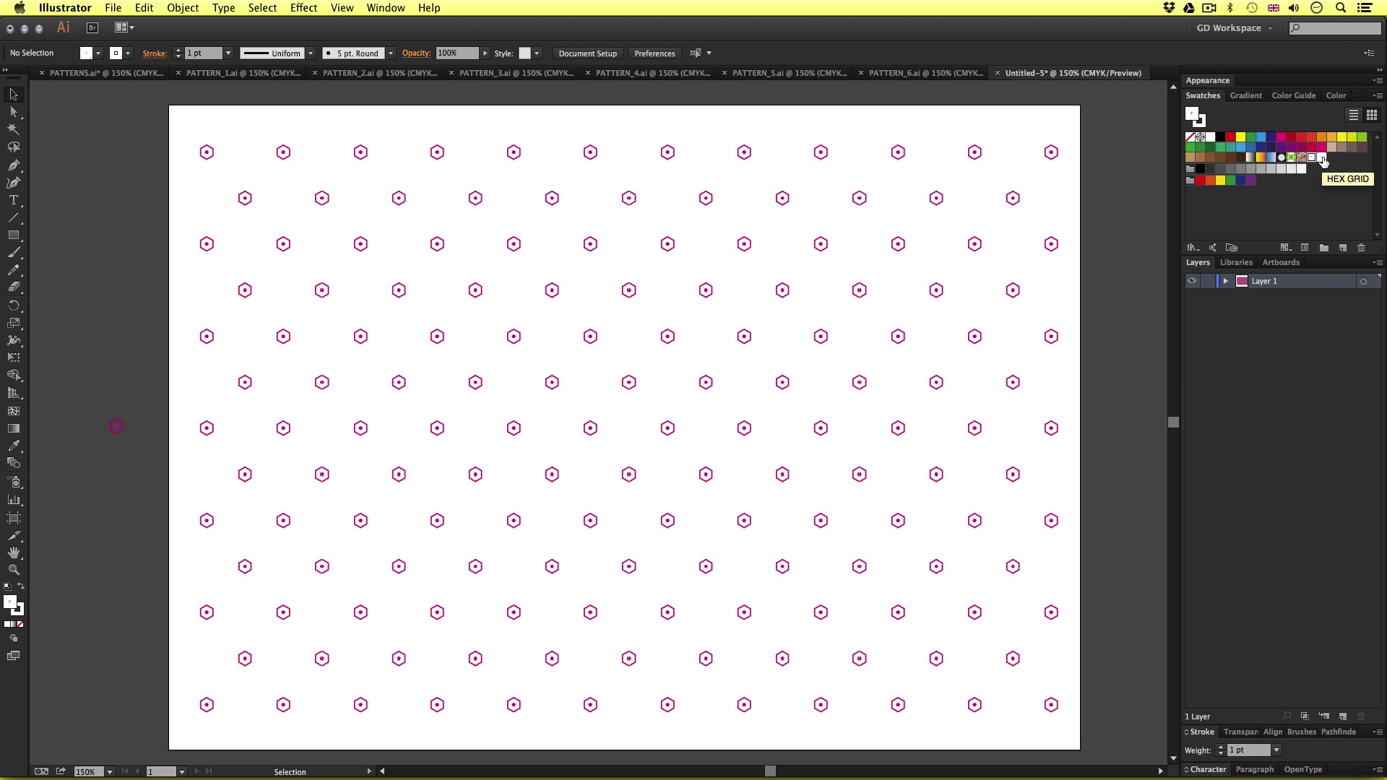
# - Edit the HEX GRID swatch, changing its tile type to Grid, and finish editing
pyautogui.doubleClick(1322, 158)
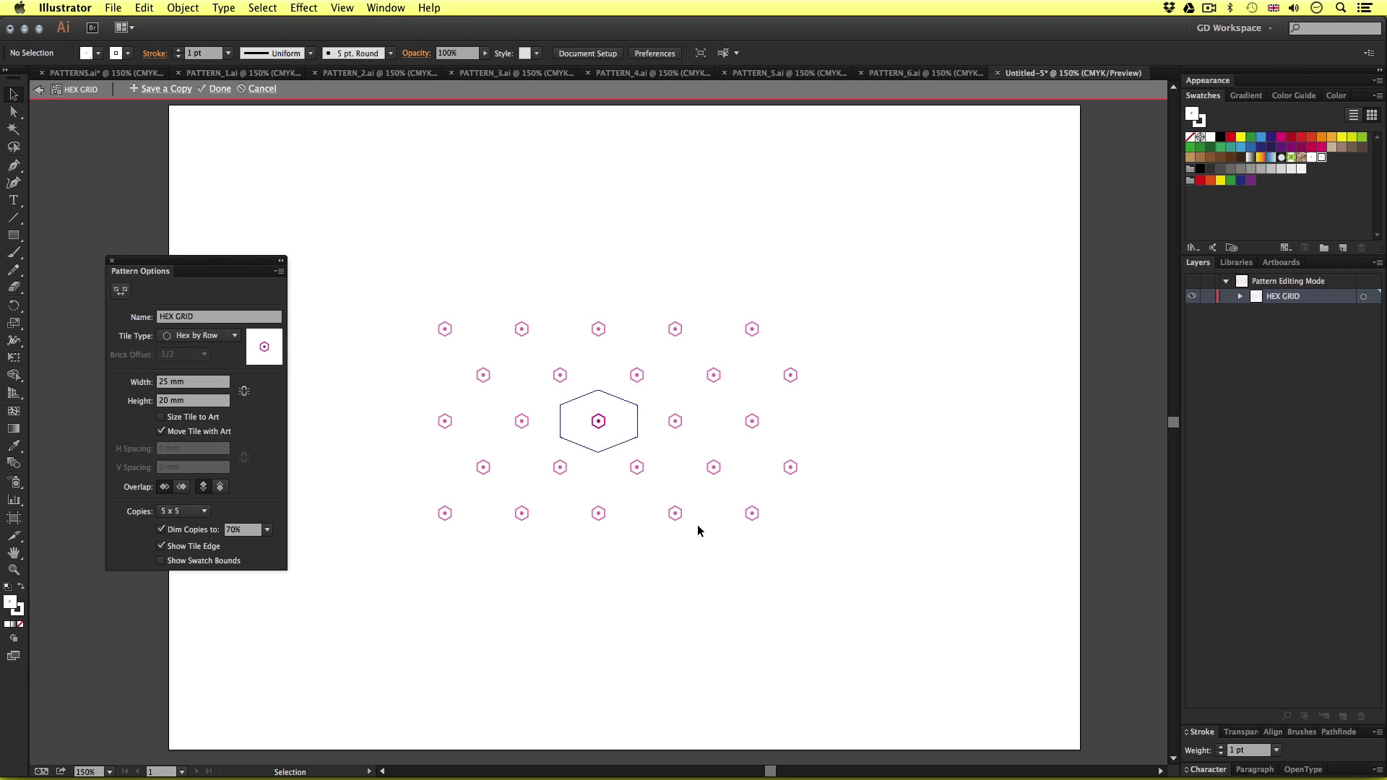
pyautogui.click(203, 337)
pyautogui.click(205, 352)
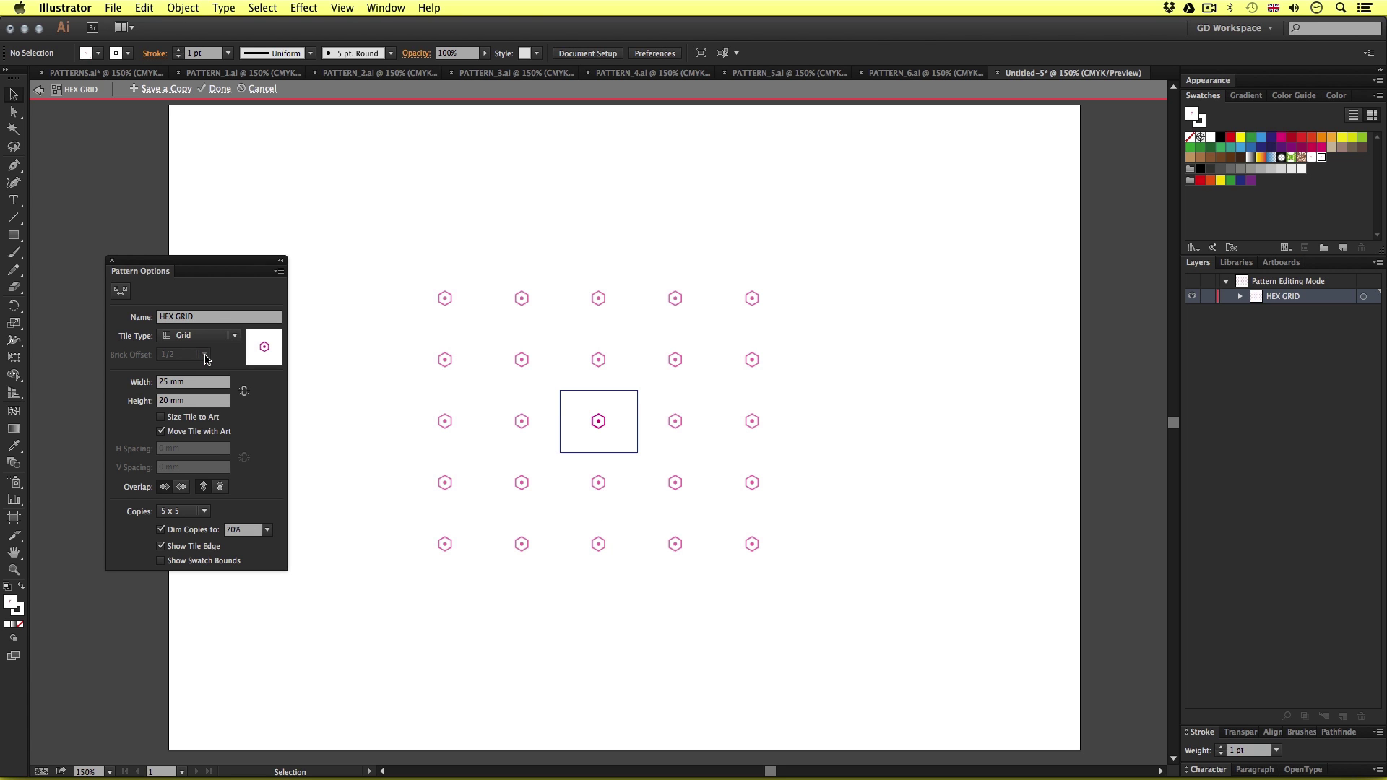
pyautogui.click(220, 89)
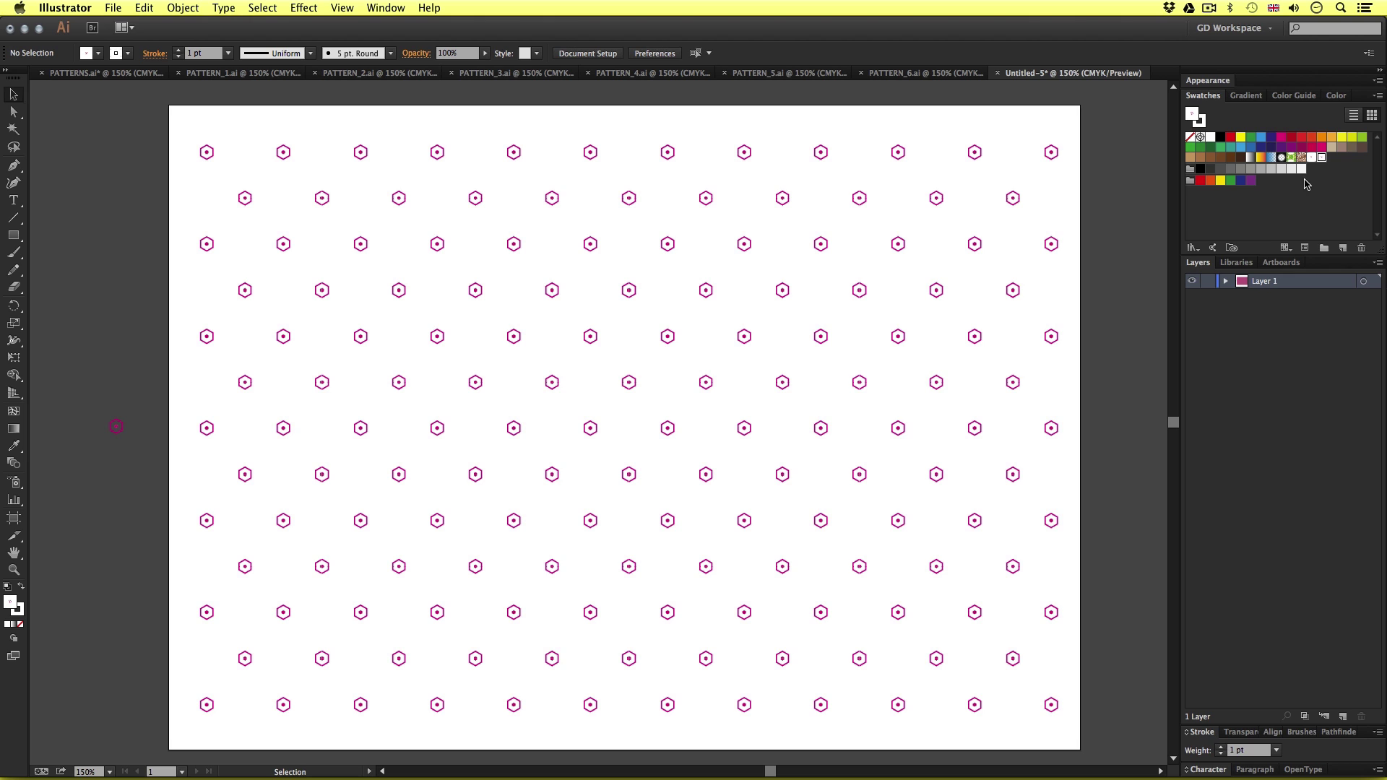
# - Compare the HEX GRID and BRAND PATTERN swatches as the rectangle's fill, and end on BRAND PATTERN
pyautogui.click(961, 295)
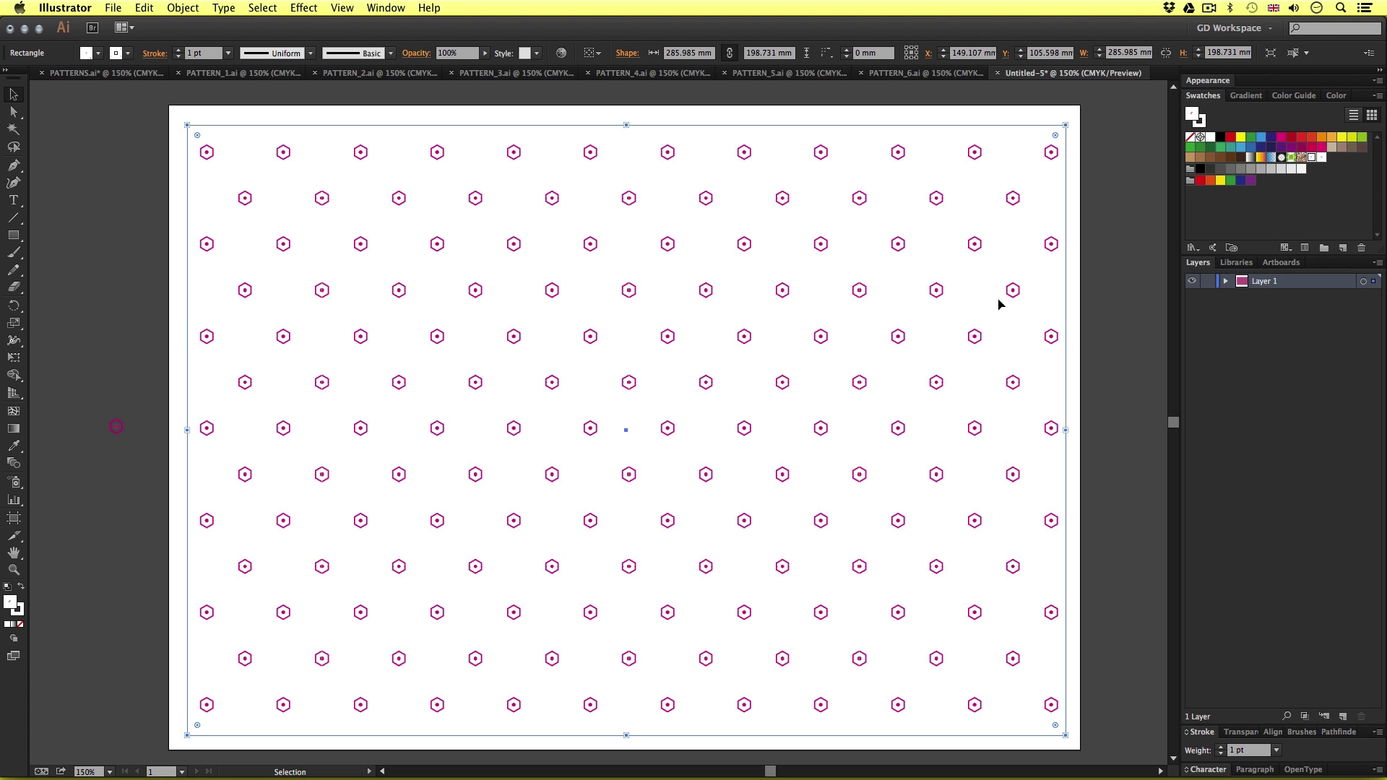
pyautogui.click(1322, 157)
pyautogui.click(1312, 159)
pyautogui.click(1322, 158)
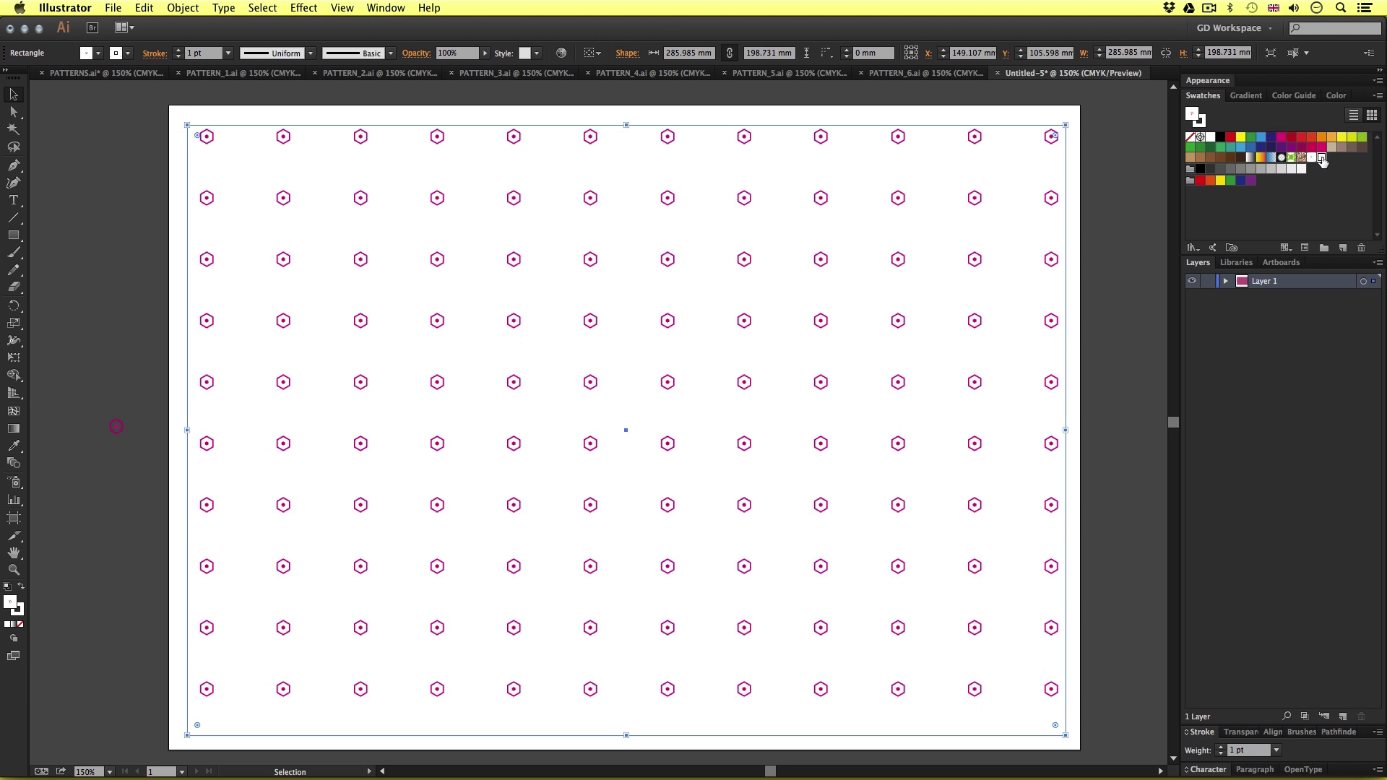
pyautogui.click(1312, 158)
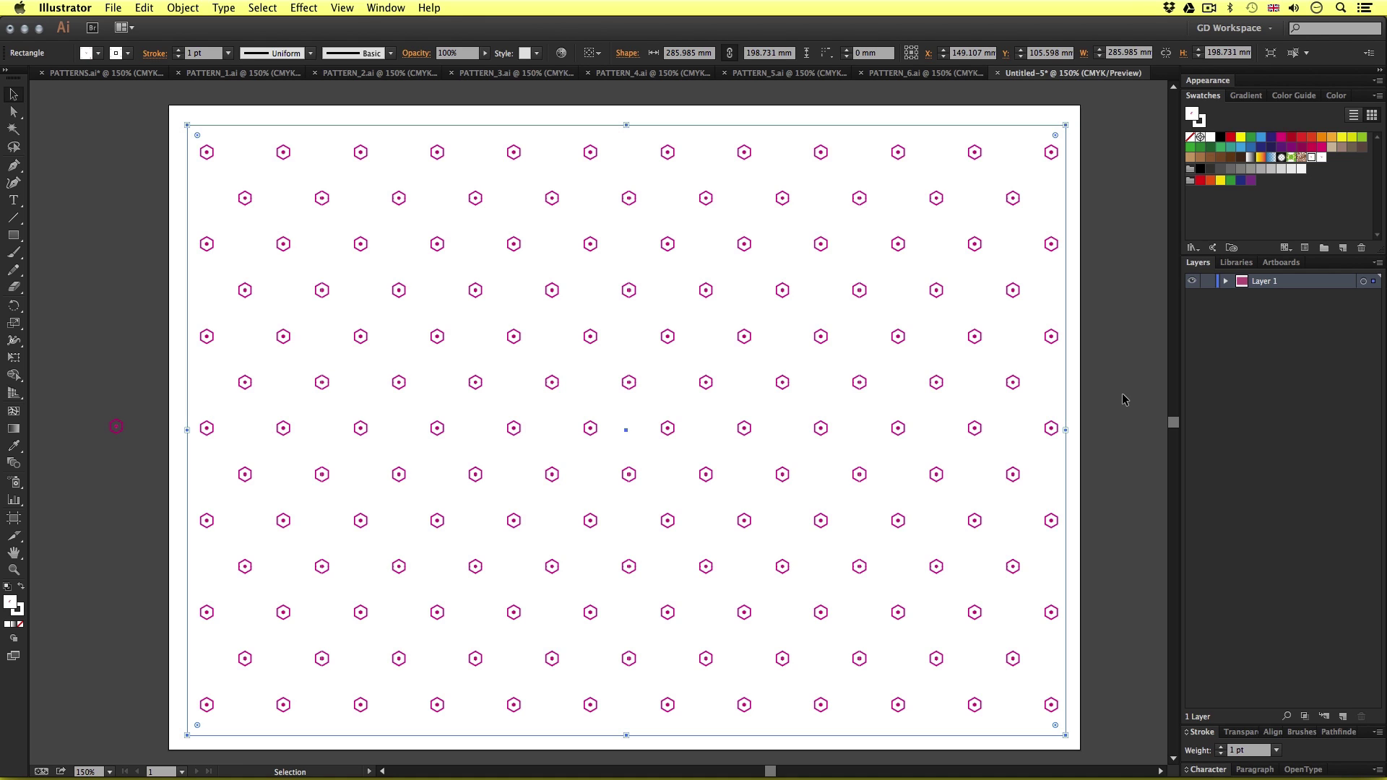
# - Switch to InDesign and examine the colour of the hexagon pattern on pages 2-3 of the PS BROCHURE
pyautogui.press('a')
pyautogui.press('super+Tab')
pyautogui.press('super+Tab')
pyautogui.press('super+Tab')
pyautogui.press('super+Tab')
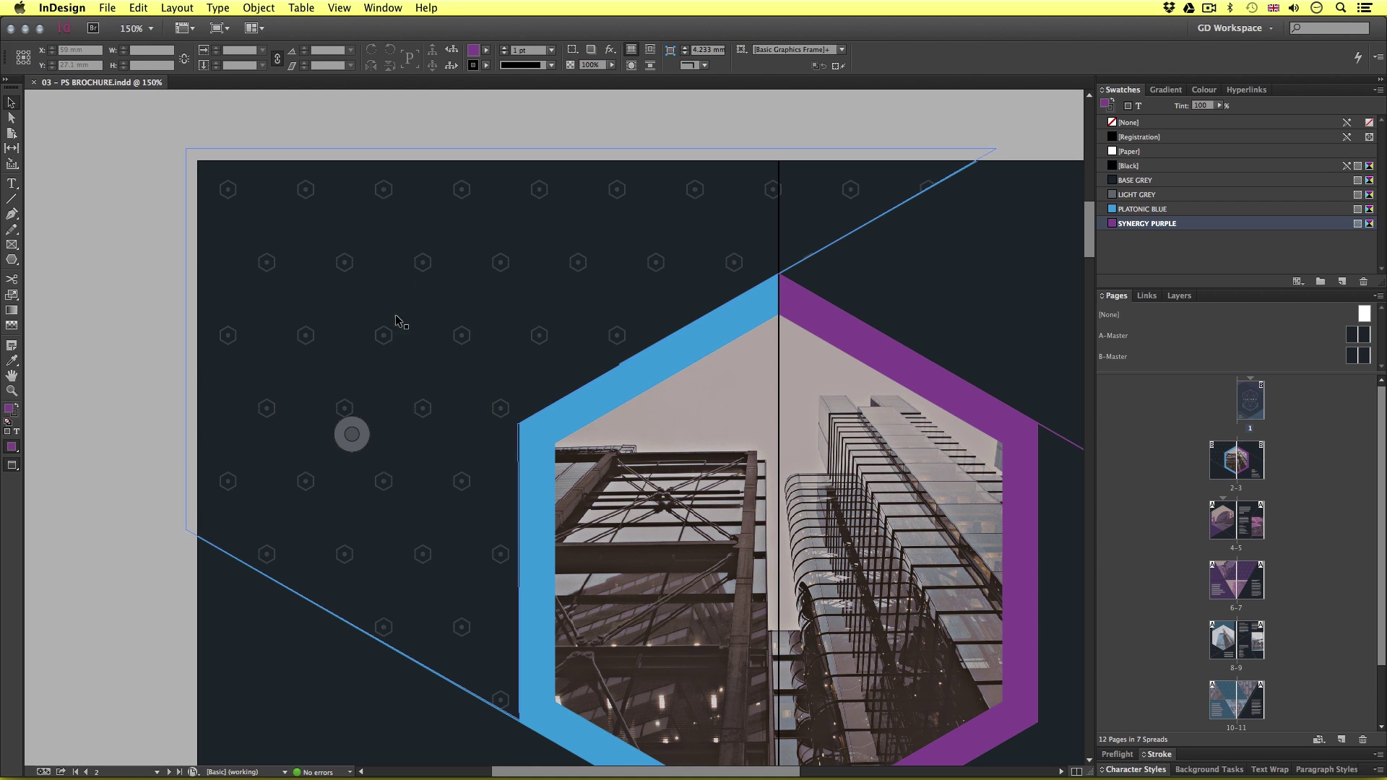
pyautogui.click(778, 540)
# - Switch to Finder and open the BRANDING.ai file from the 02 - BRANDING folder inside 04 - PROJECT ASSETS
pyautogui.press('super+Tab')
pyautogui.press('super+Tab')
pyautogui.press('super+Tab')
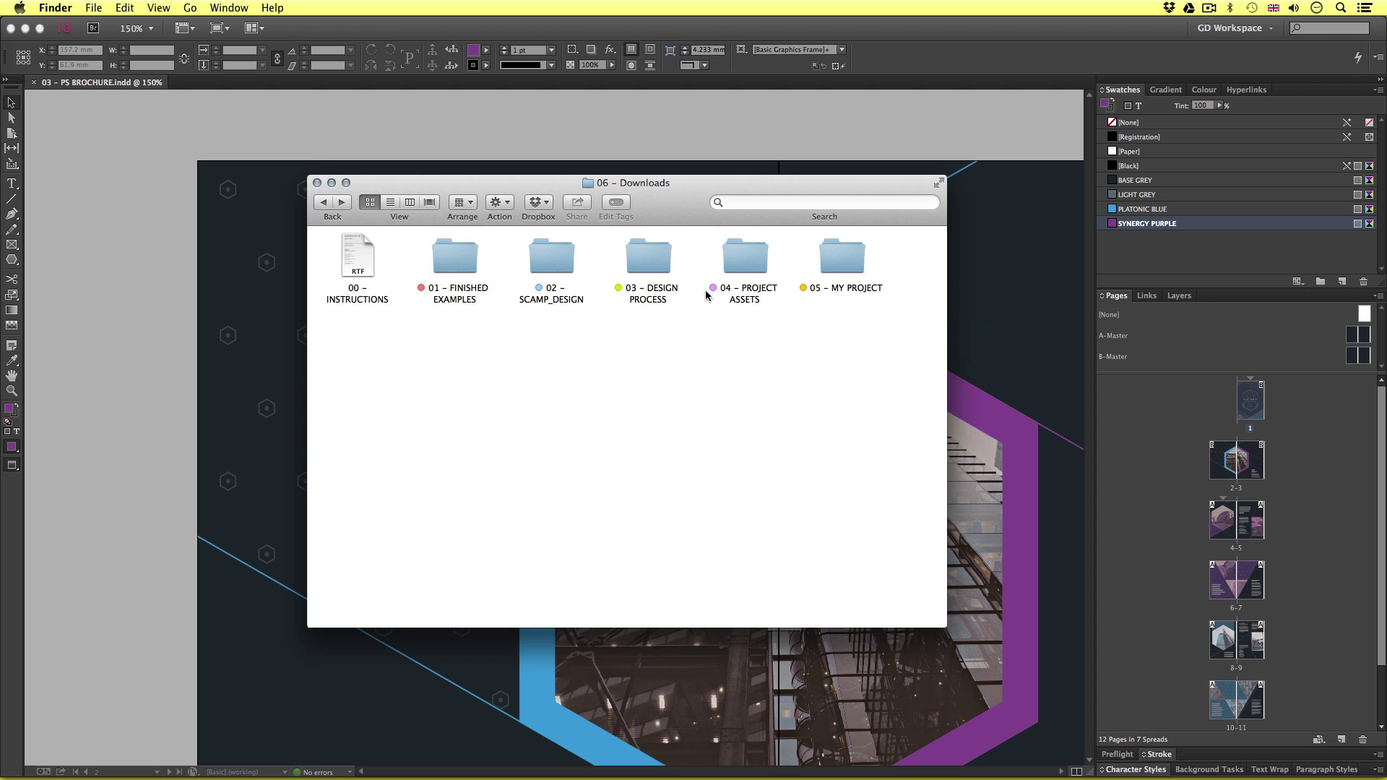
pyautogui.doubleClick(747, 264)
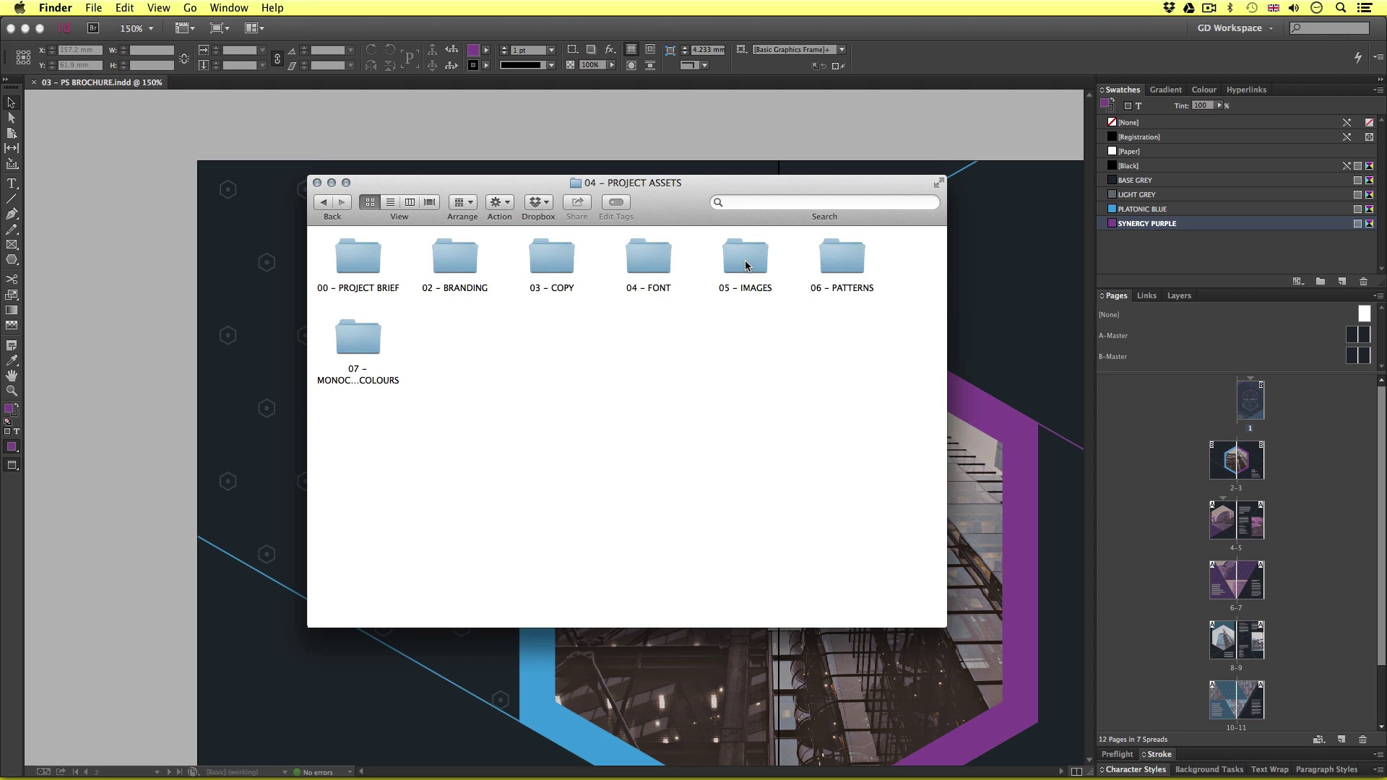
pyautogui.click(461, 262)
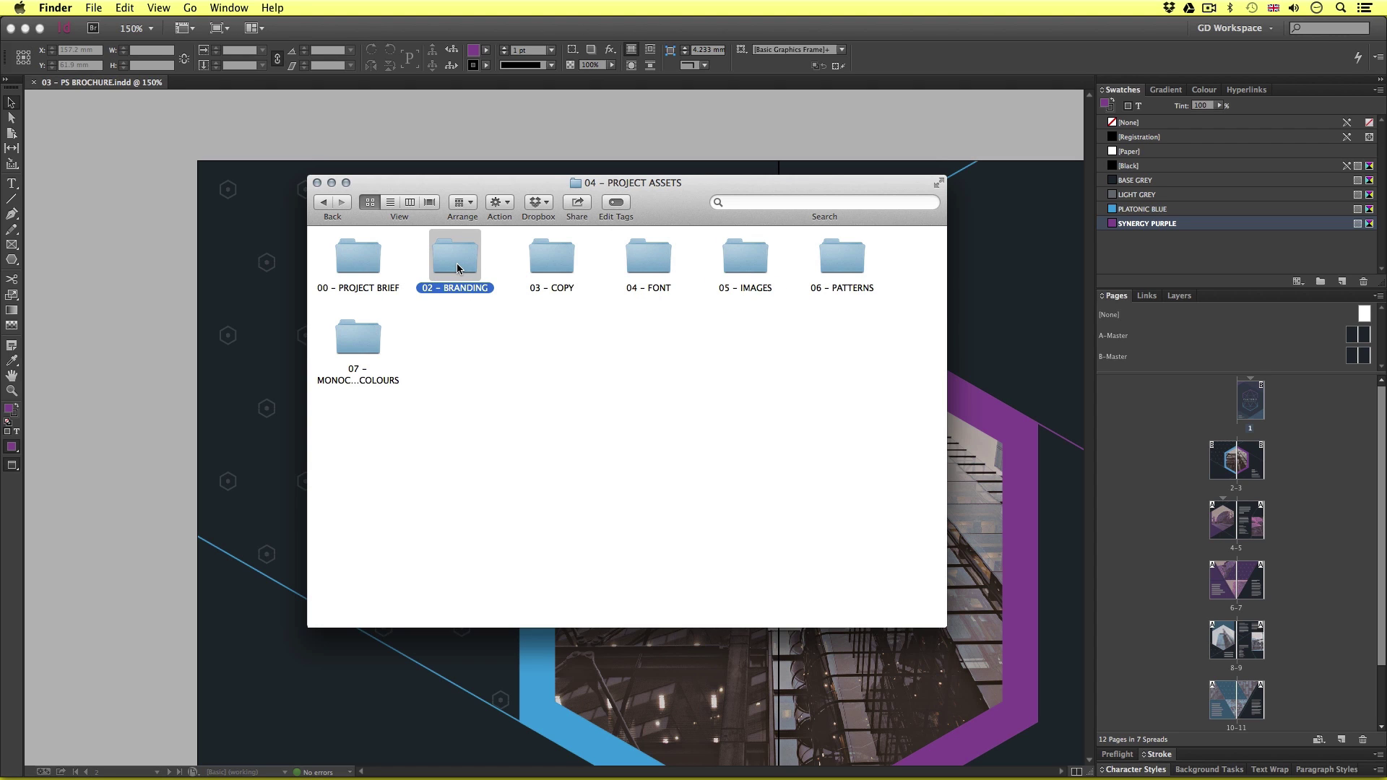
pyautogui.doubleClick(457, 268)
pyautogui.doubleClick(358, 258)
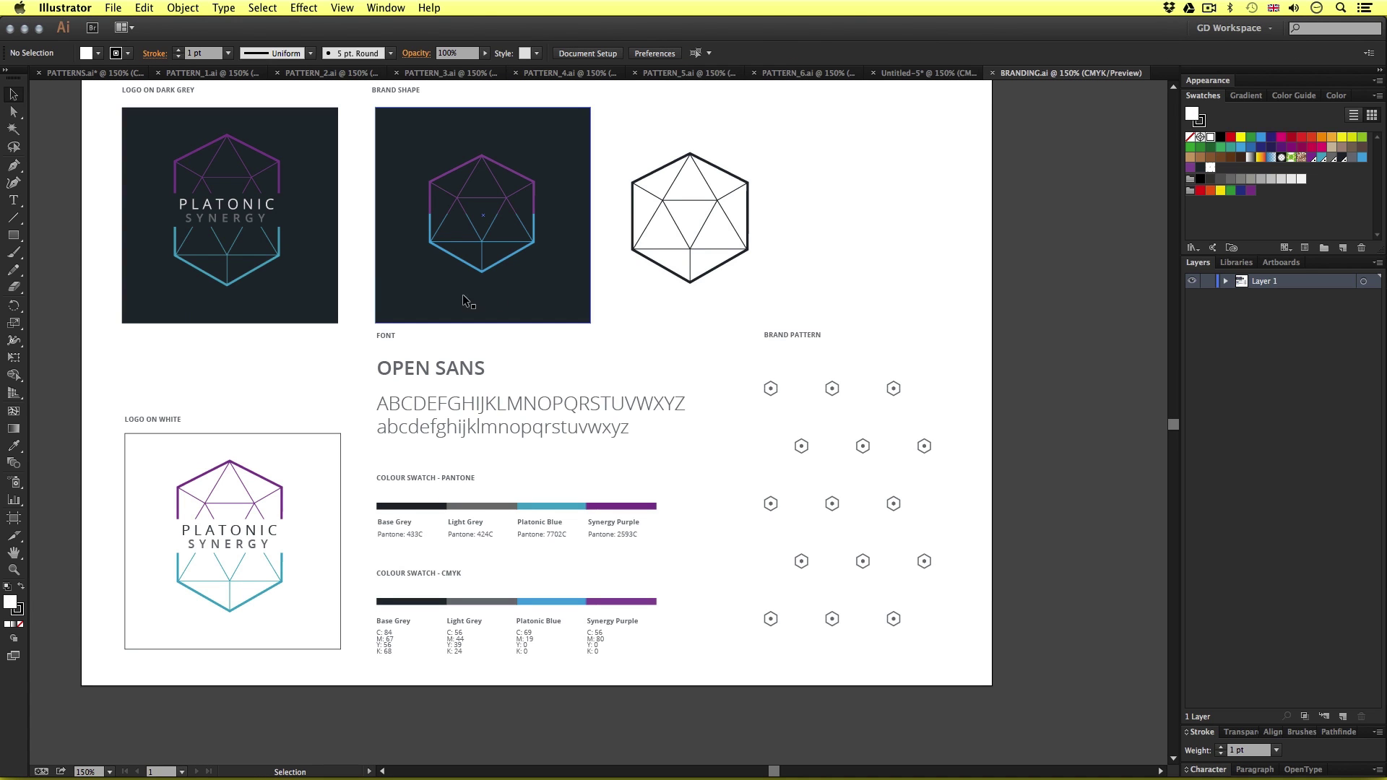
# - Bring the Pantone 424C Light Grey swatch into the pattern document by pasting its colour bar from BRANDING.ai, and delete the pasted bar
pyautogui.scroll(2, 508, 288)
pyautogui.hscroll(-2, 508, 288)
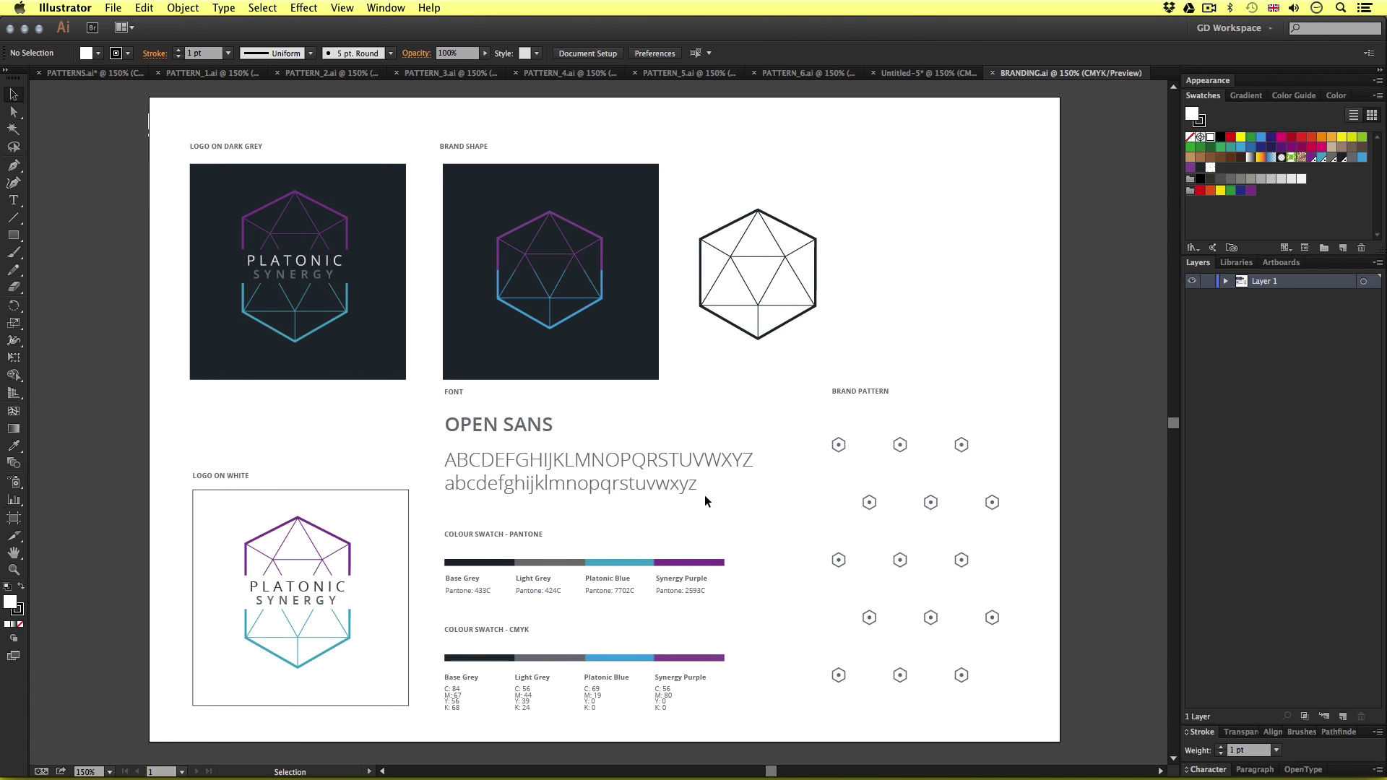
pyautogui.press('z')
pyautogui.moveTo(419, 506); pyautogui.dragTo(778, 741)
pyautogui.press('v')
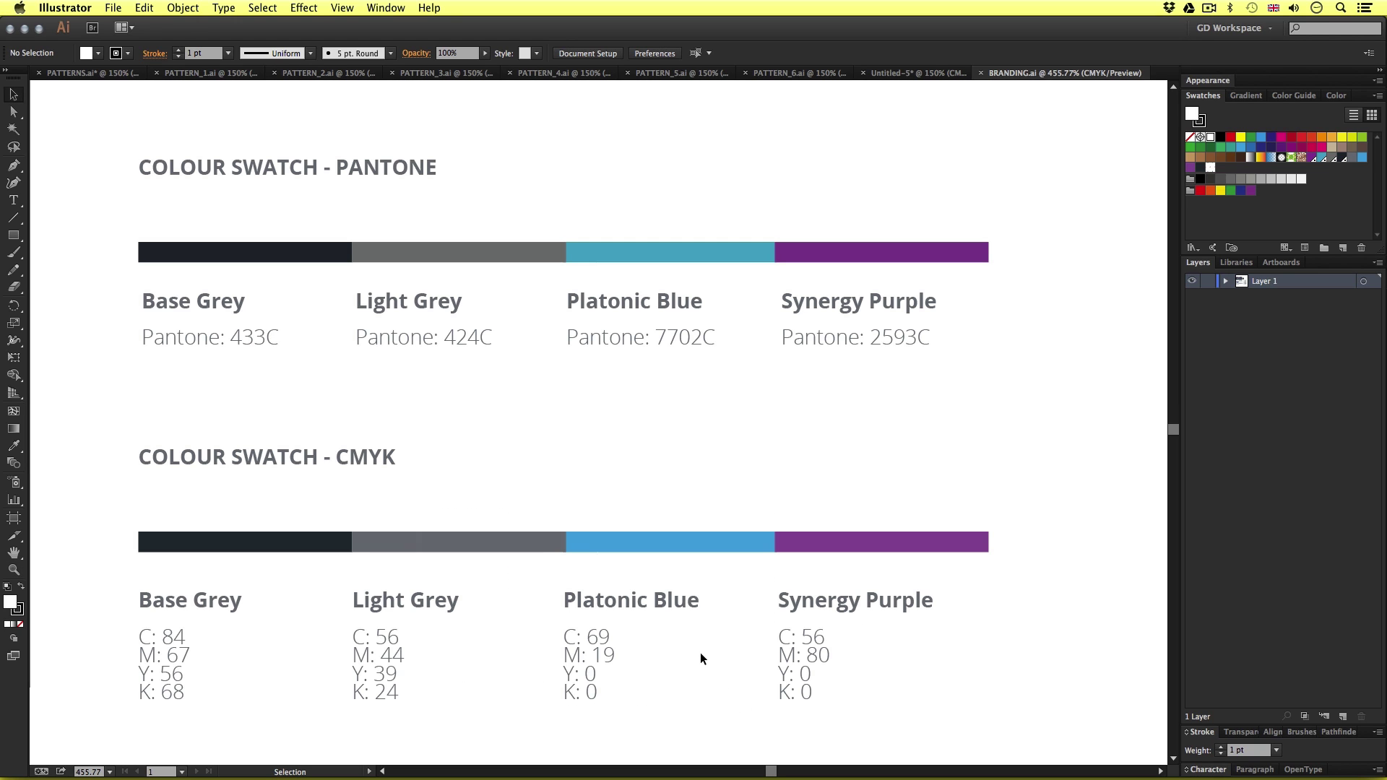
pyautogui.click(448, 257)
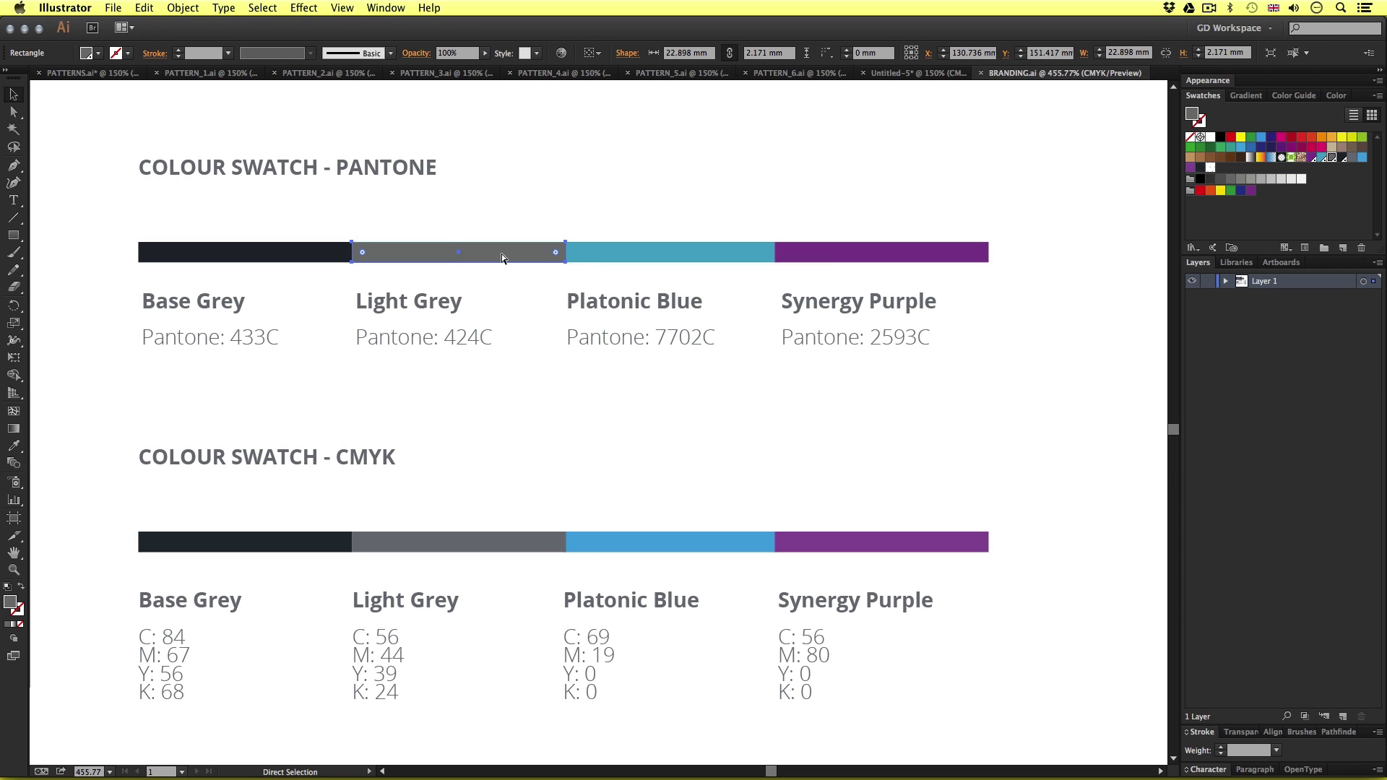
pyautogui.click(925, 74)
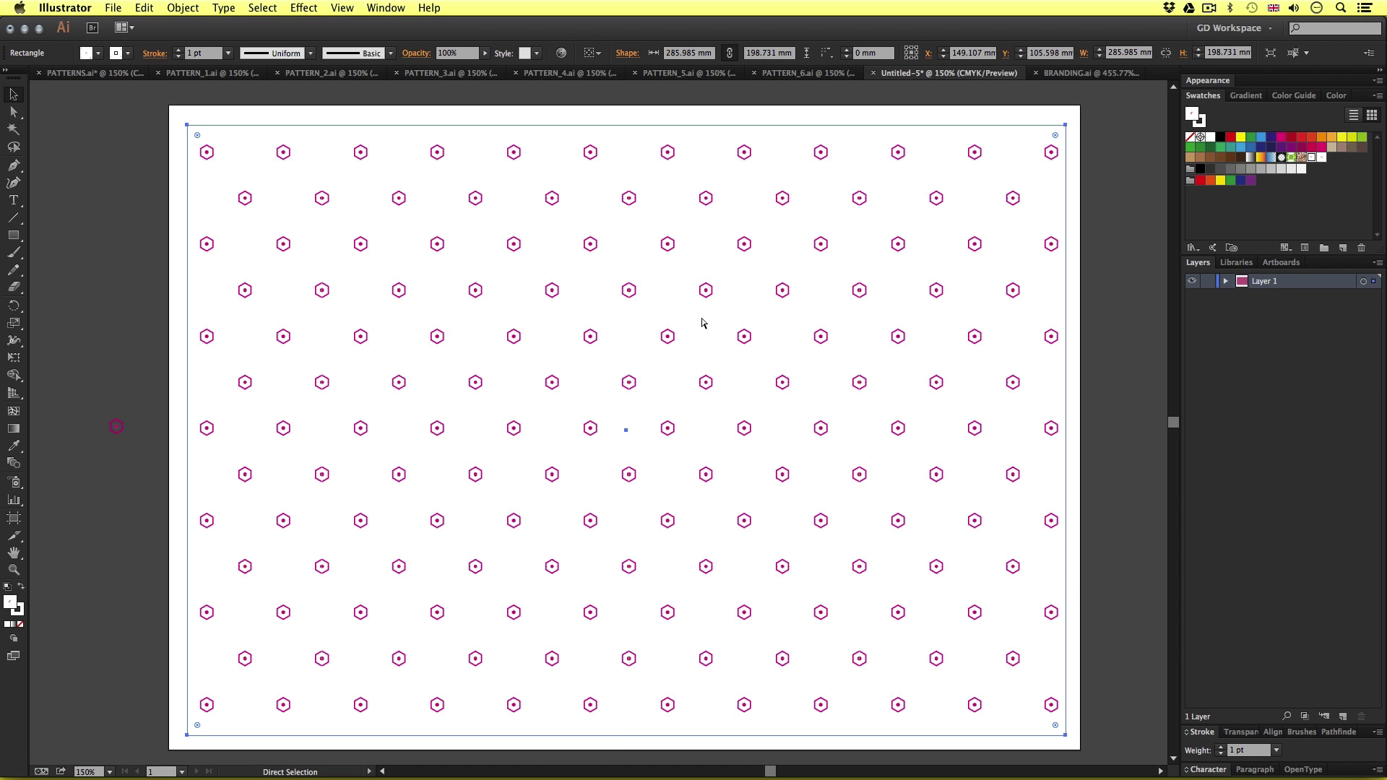
pyautogui.press('super+v')
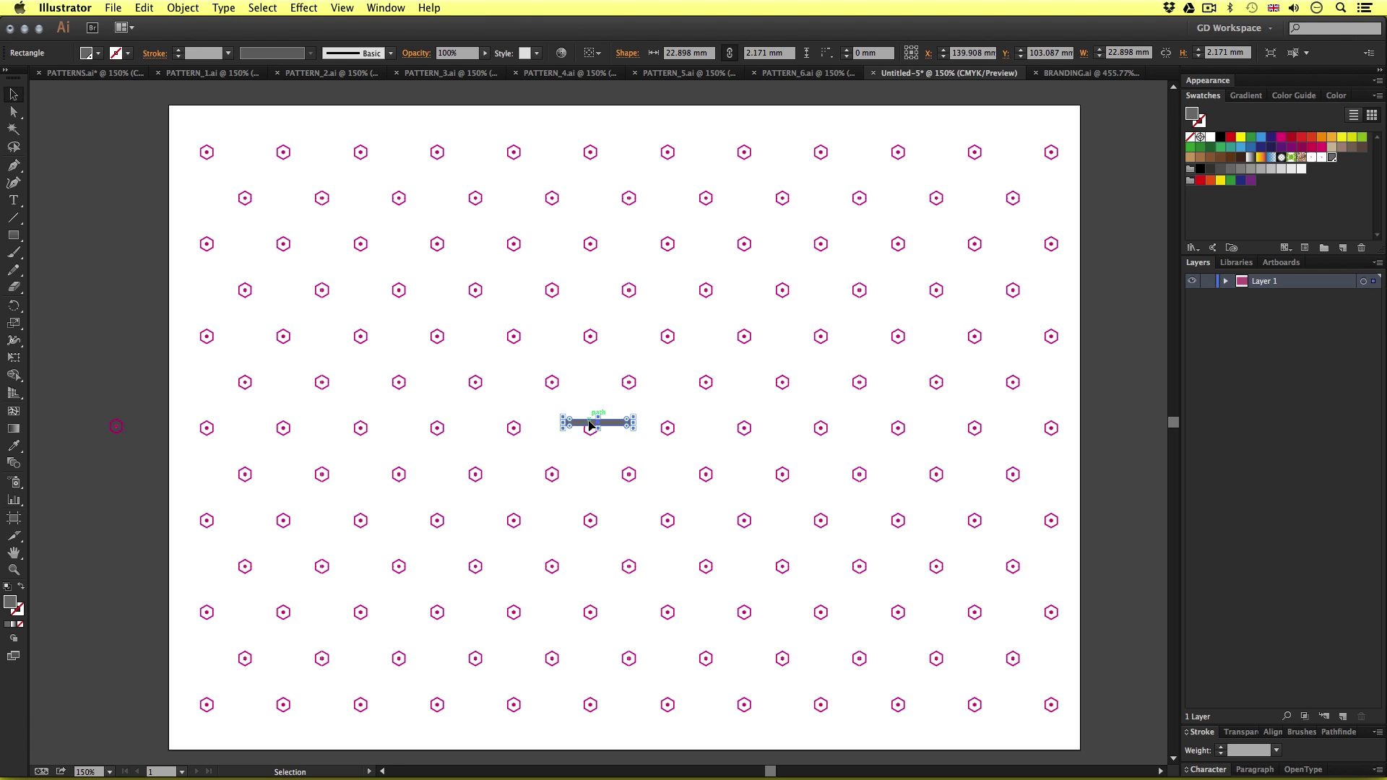
pyautogui.press('Delete')
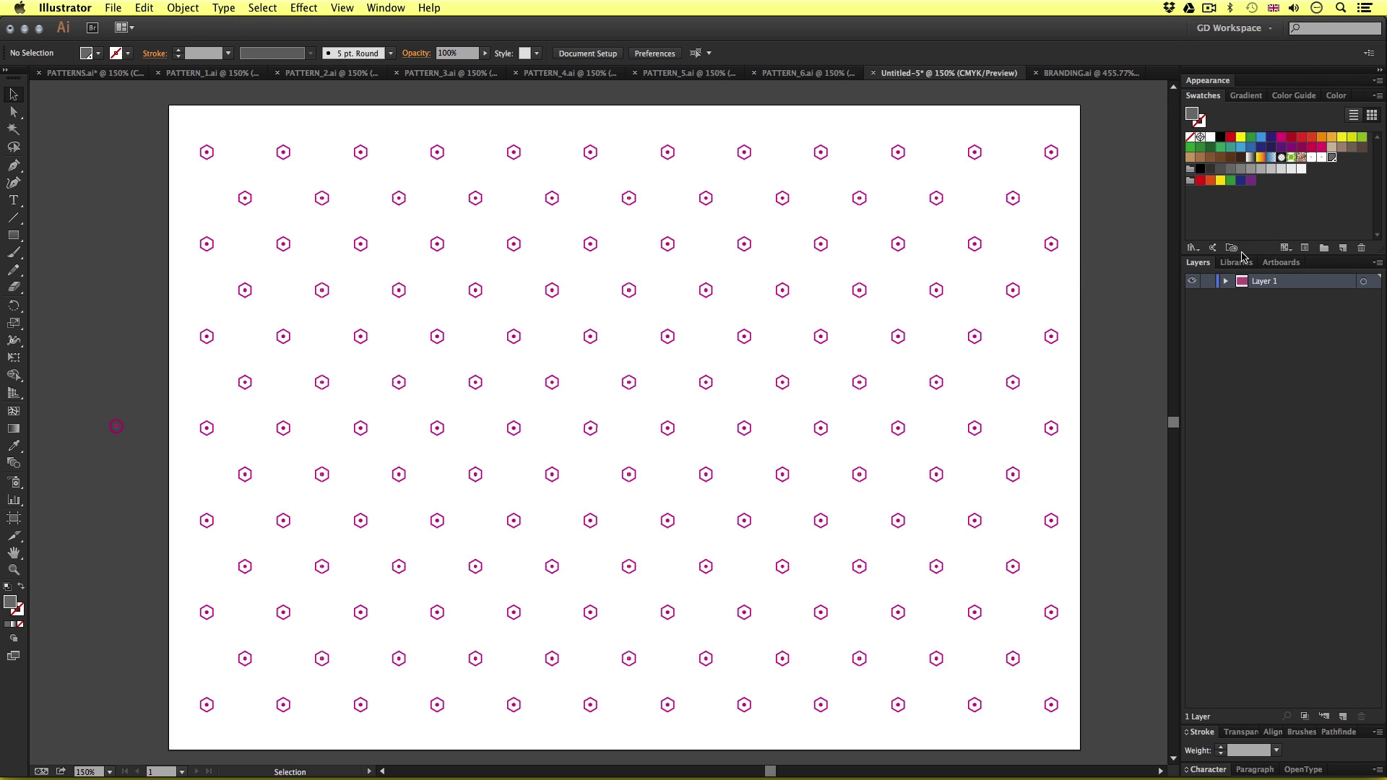
# - Open the BRAND PATTERN swatch for editing and set the outer hexagon's stroke to the imported Light Grey swatch
pyautogui.doubleClick(1311, 158)
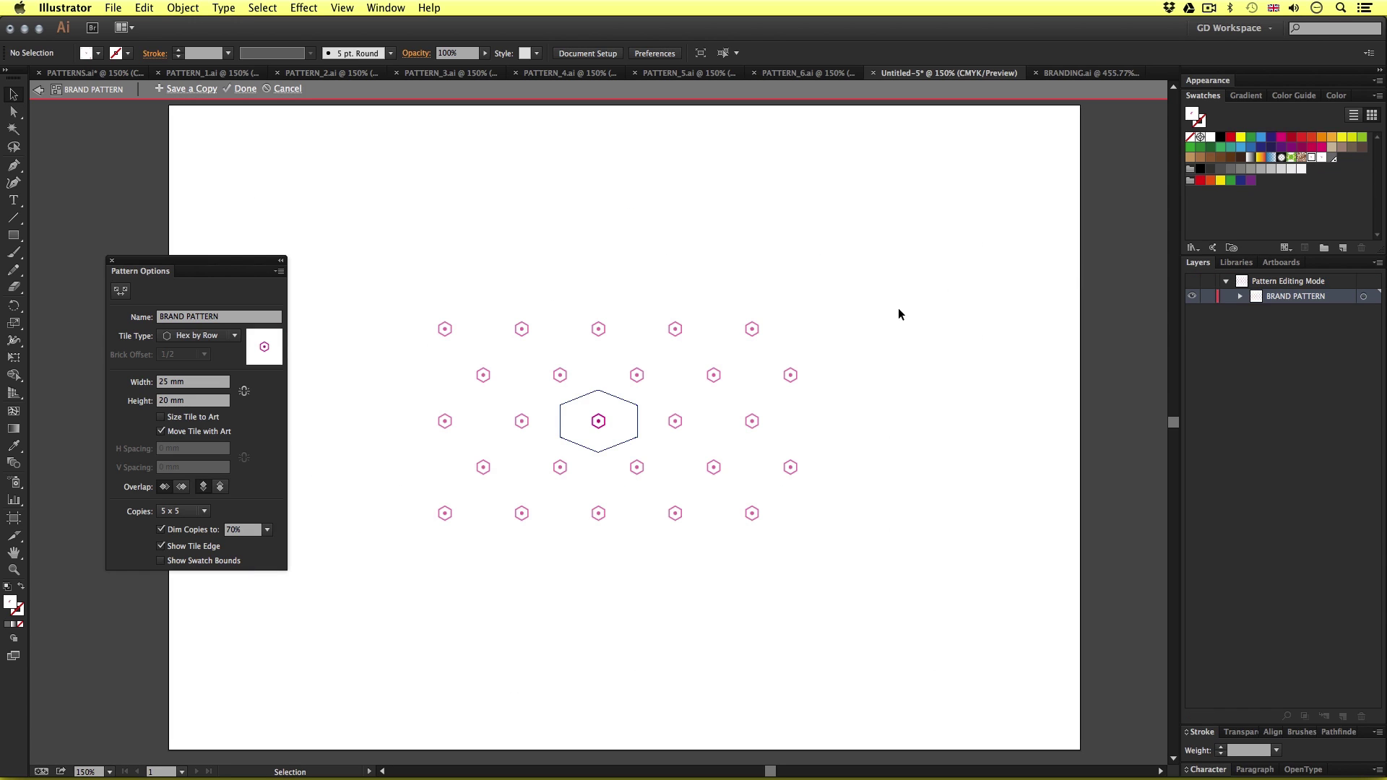
pyautogui.scroll(10, 645, 439)
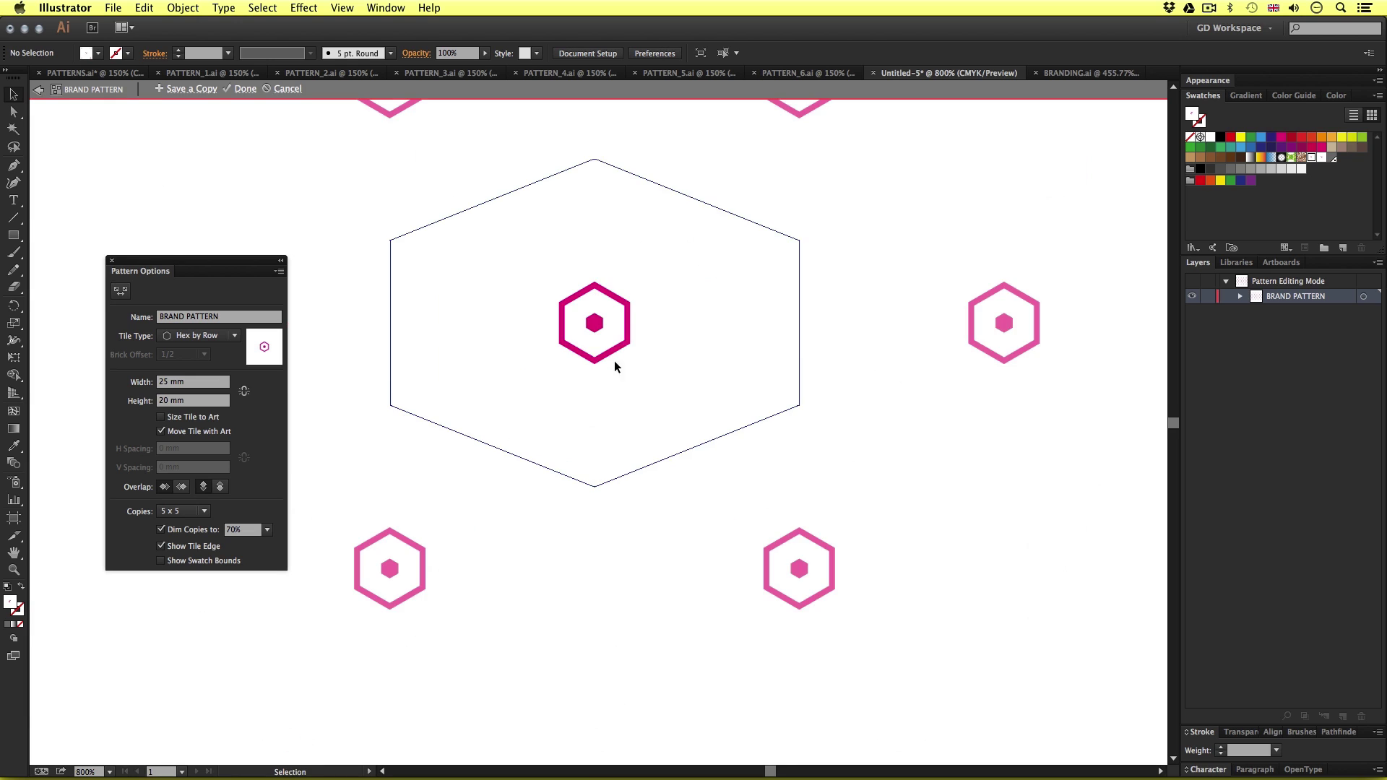
pyautogui.moveTo(698, 457); pyautogui.dragTo(694, 448)
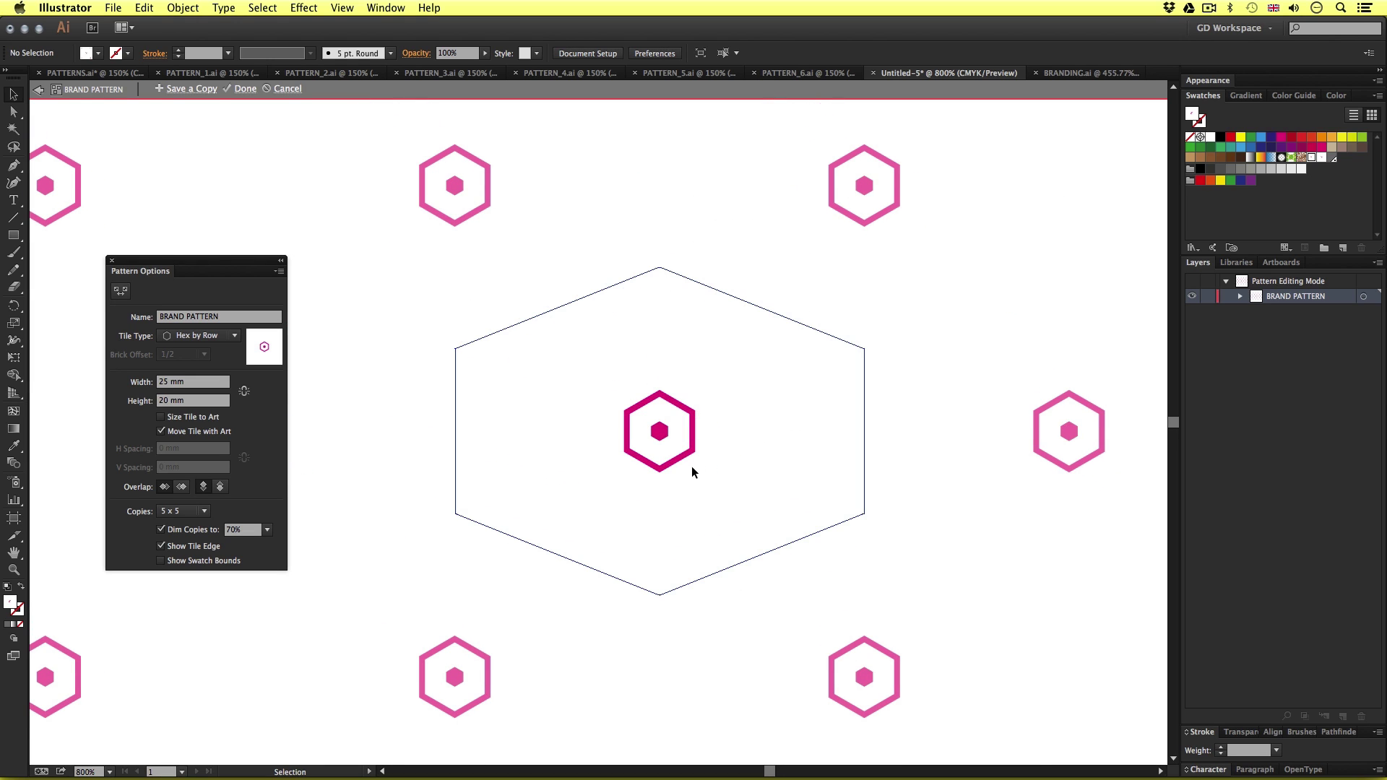
pyautogui.scroll(3, 692, 474)
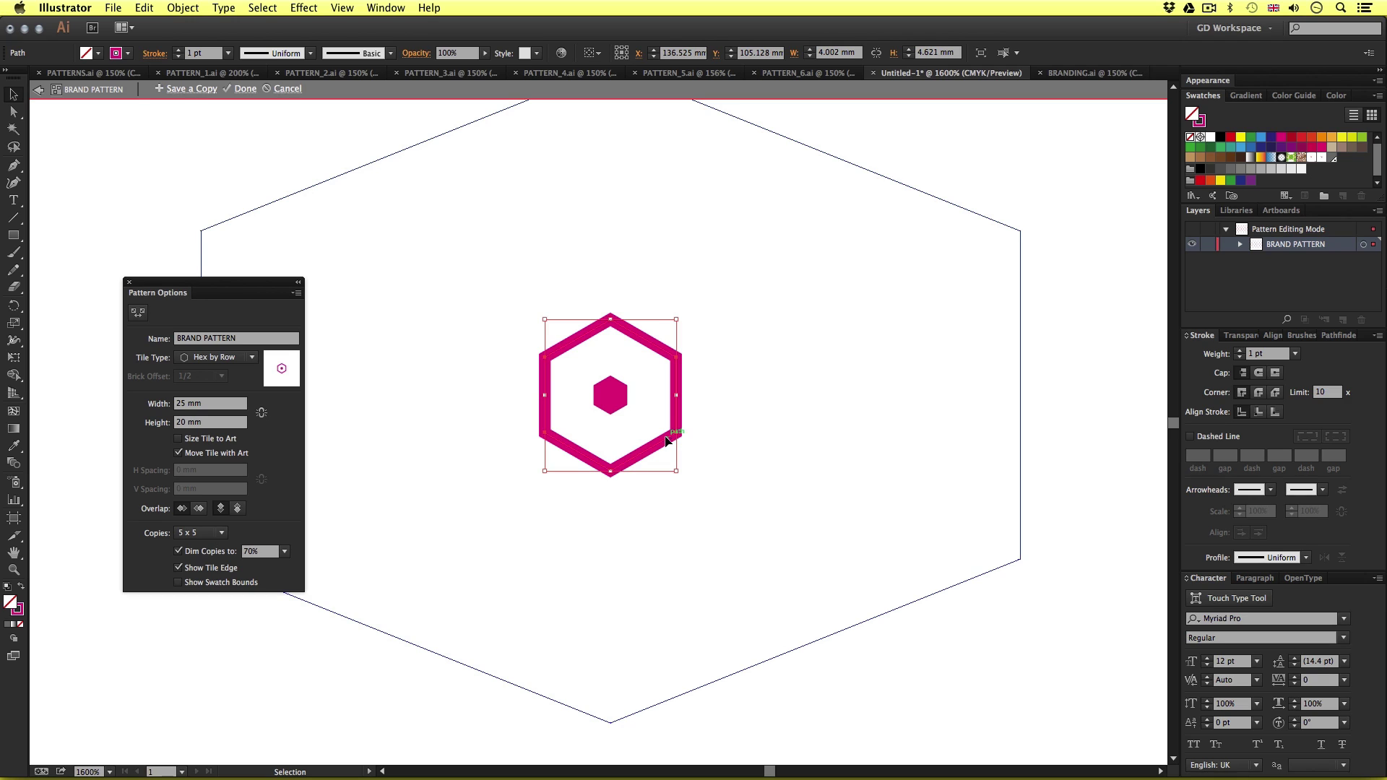
pyautogui.click(21, 611)
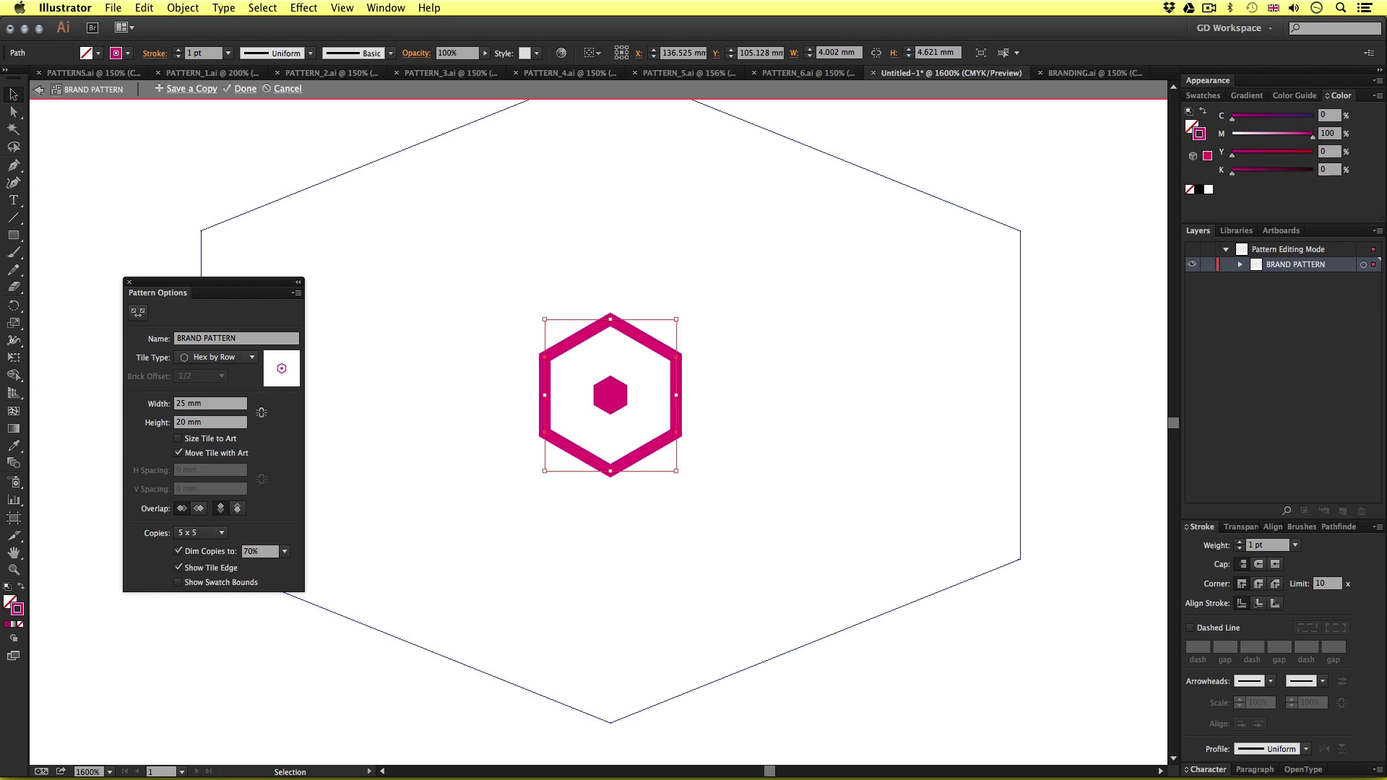
pyautogui.click(1217, 94)
pyautogui.click(1333, 158)
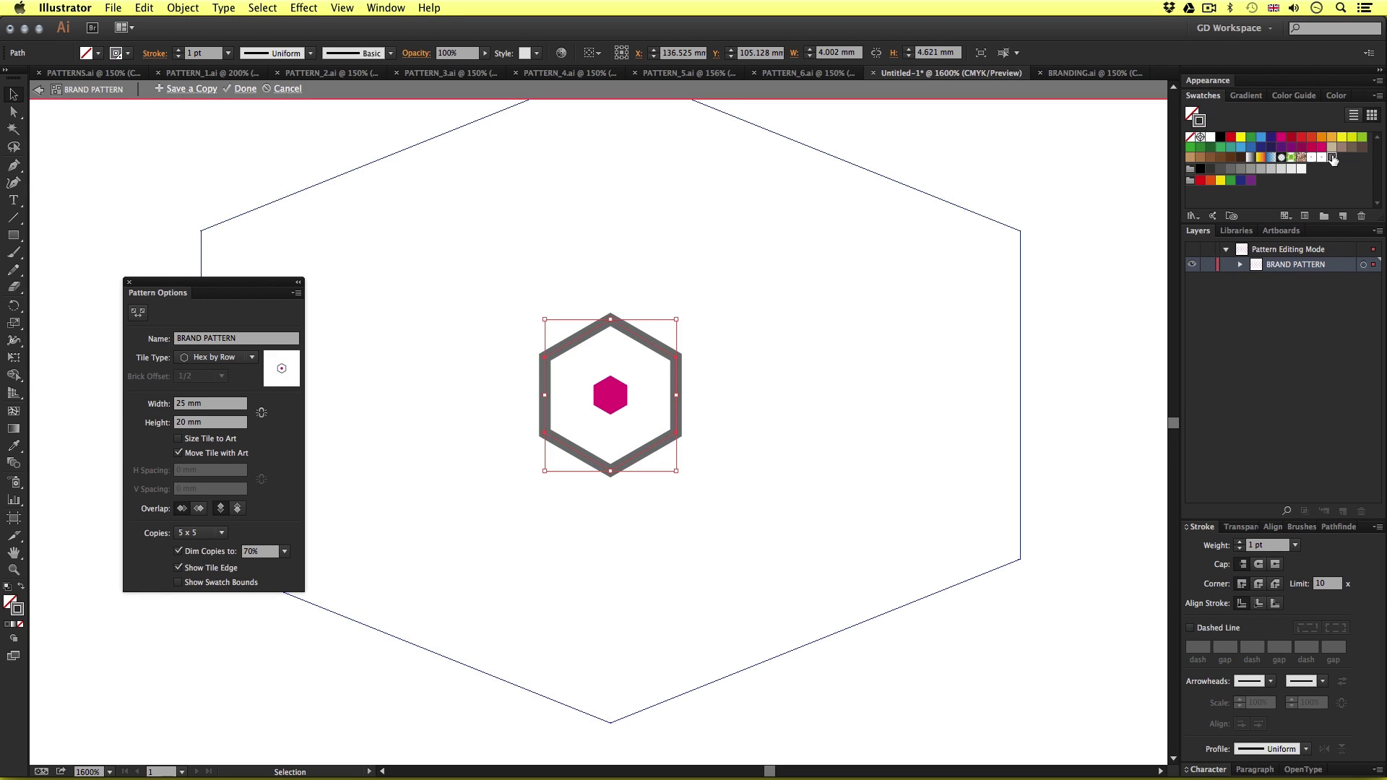
# - Fill the inner hexagon with the imported Light Grey swatch and finish editing the BRAND PATTERN swatch
pyautogui.click(615, 392)
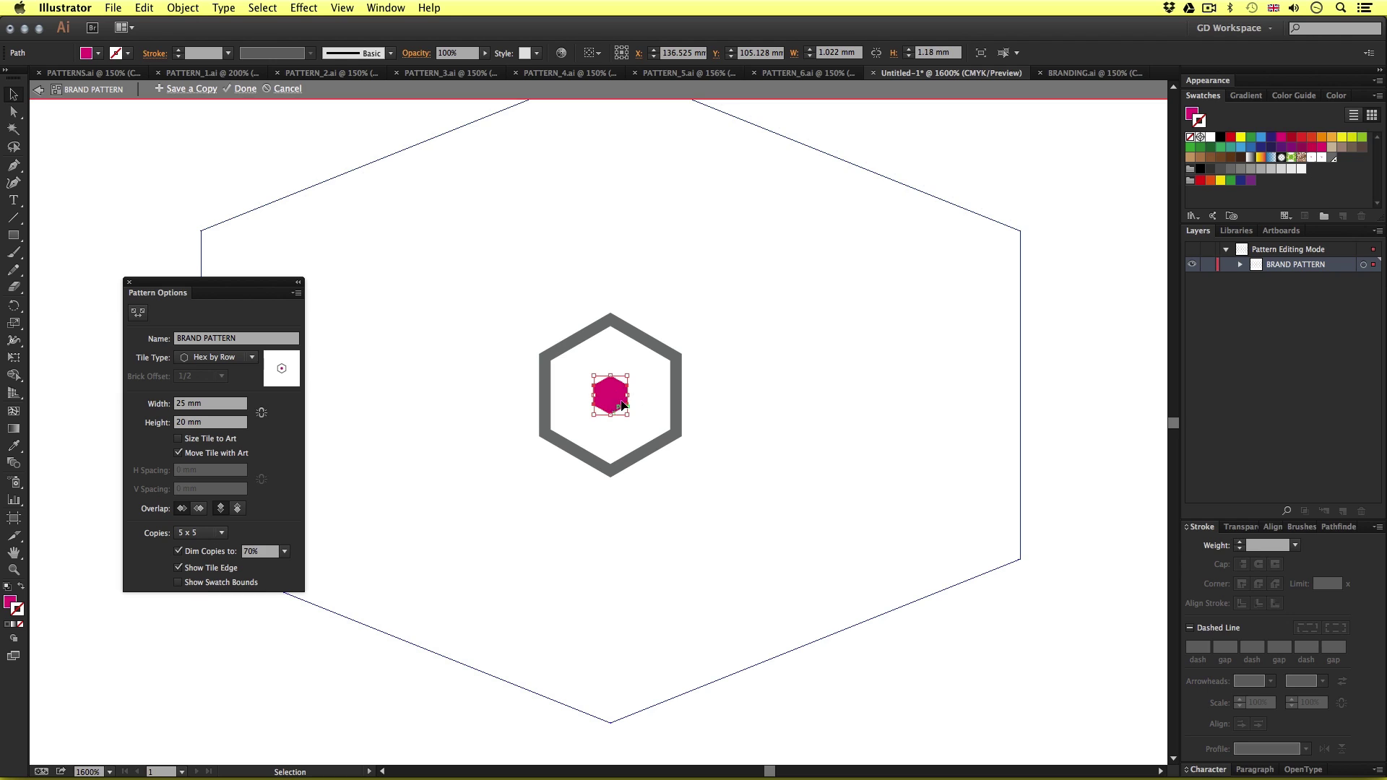
pyautogui.click(20, 610)
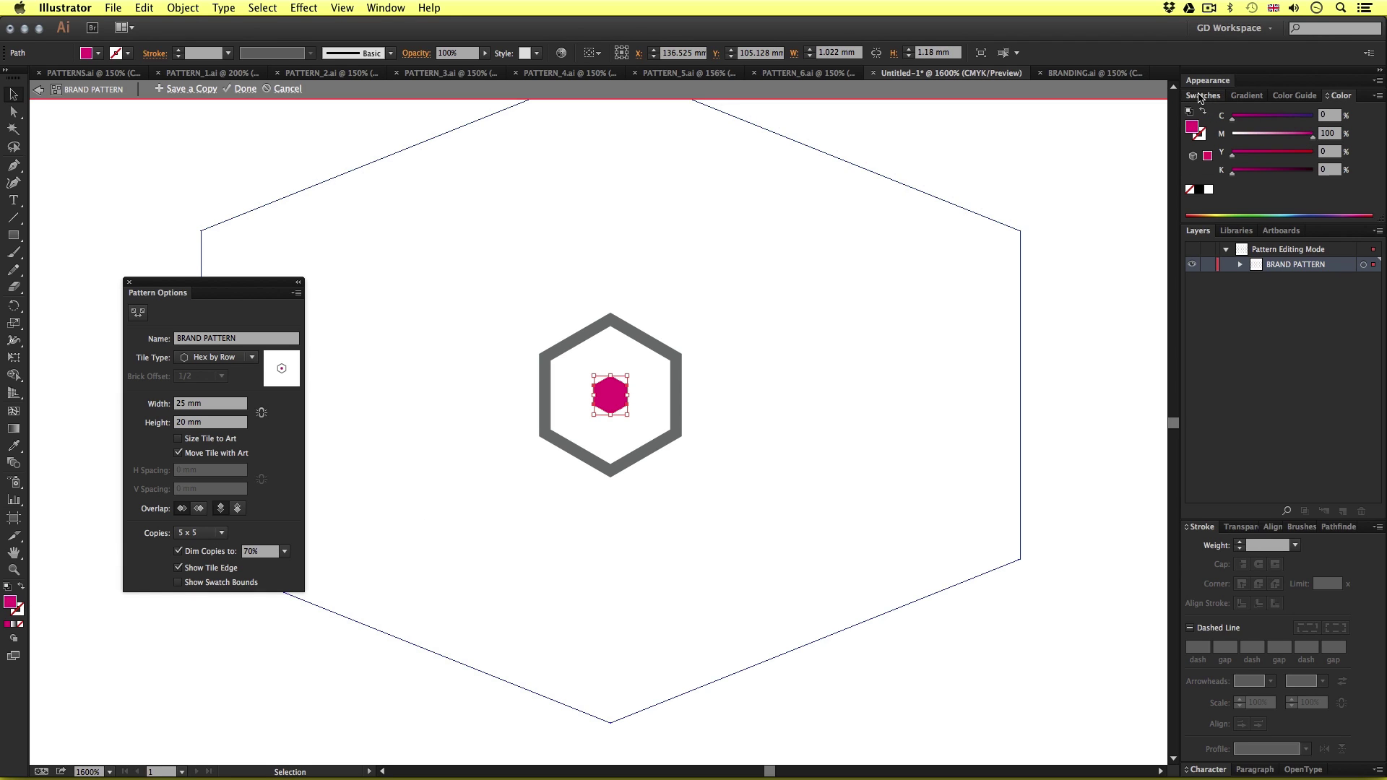
pyautogui.click(1202, 96)
pyautogui.click(1331, 158)
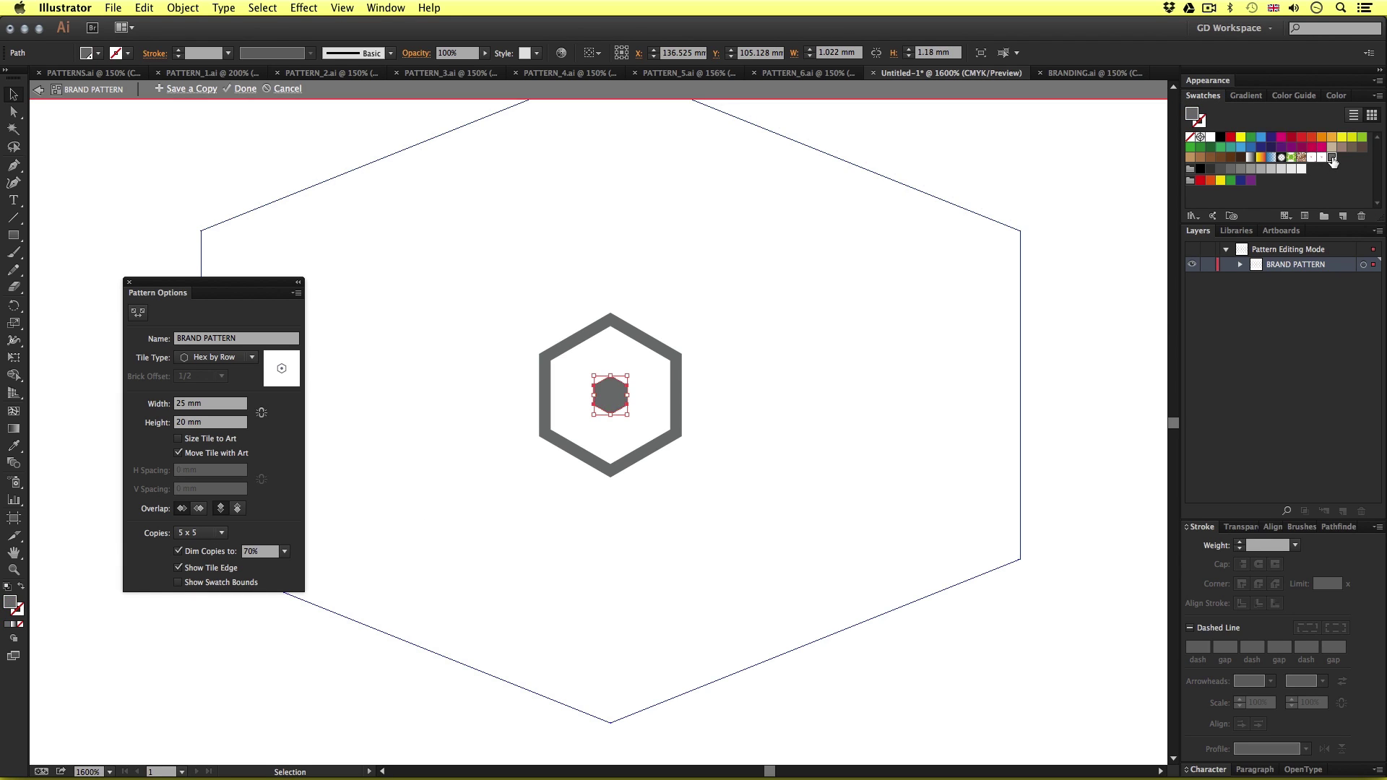
pyautogui.click(762, 340)
pyautogui.click(242, 88)
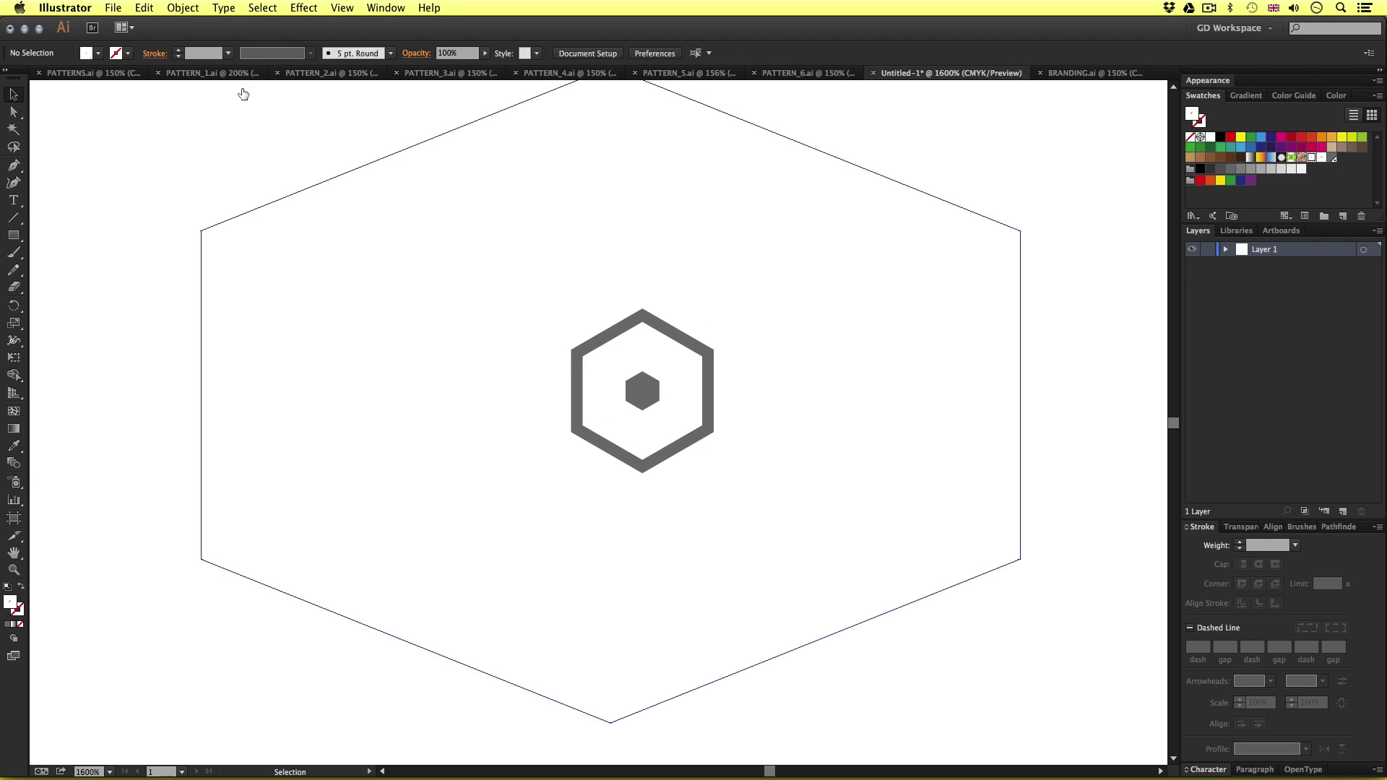
# - Start saving the pattern document and choose the AI folder inside 05 - MY PROJECT > 04 - ASSETS as its location
pyautogui.scroll(-7, 712, 413)
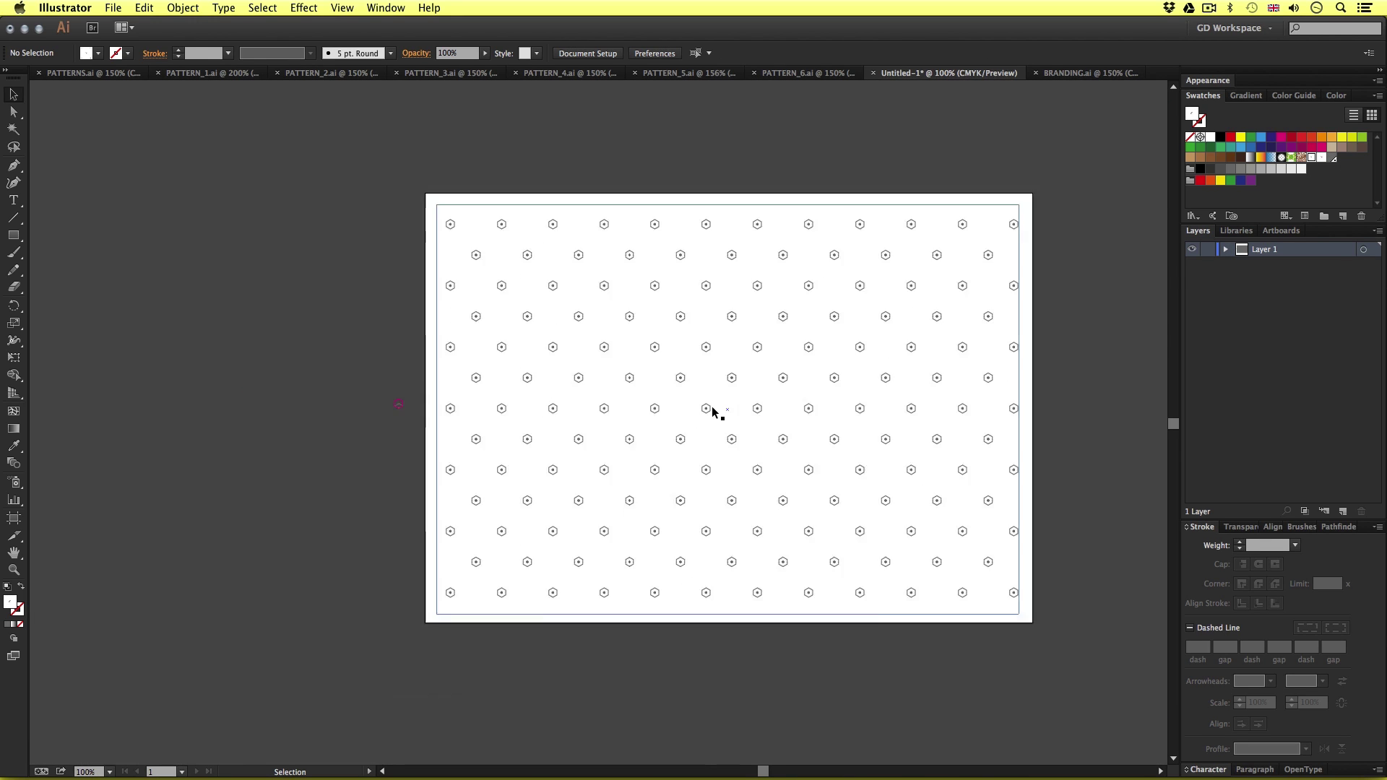
pyautogui.scroll(2, 720, 411)
pyautogui.hscroll(5, 735, 398)
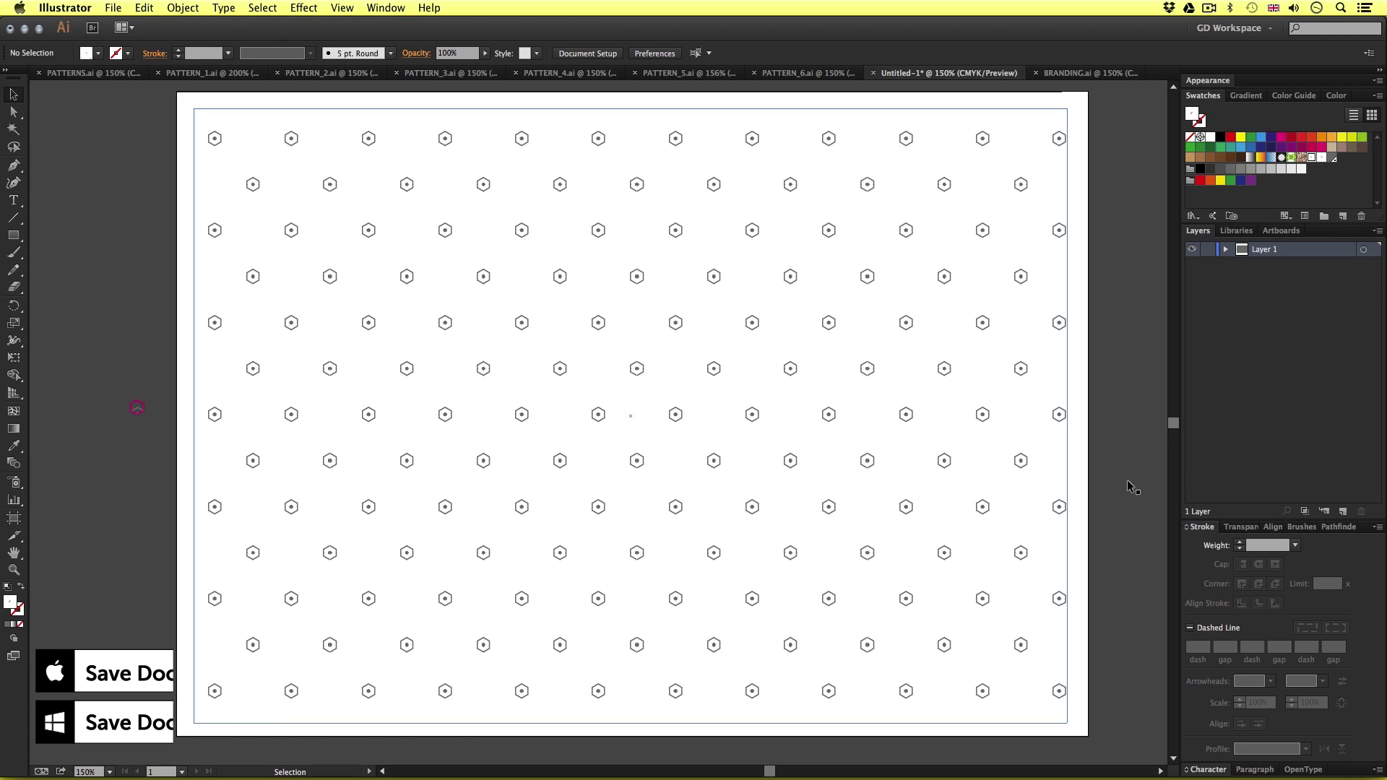
pyautogui.press('super+s')
pyautogui.click(653, 358)
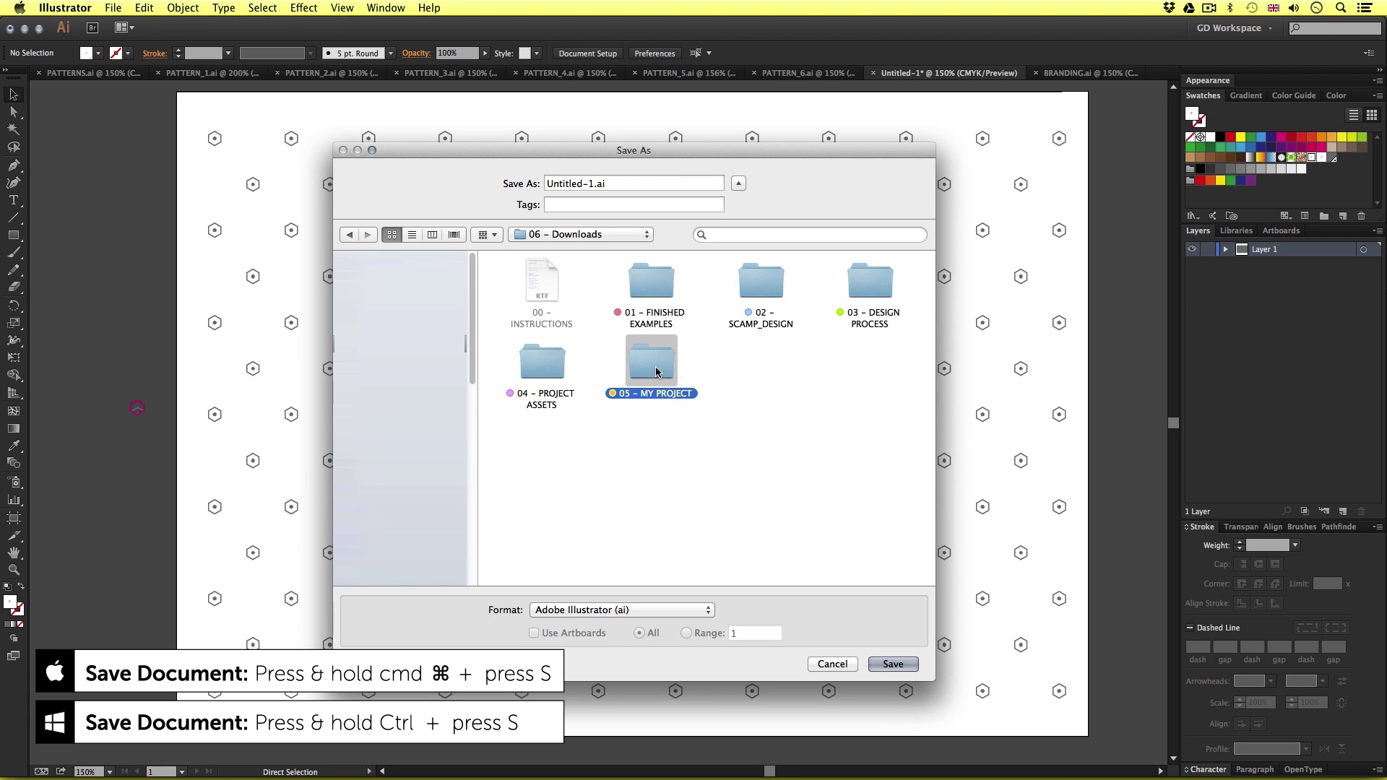
pyautogui.doubleClick(654, 356)
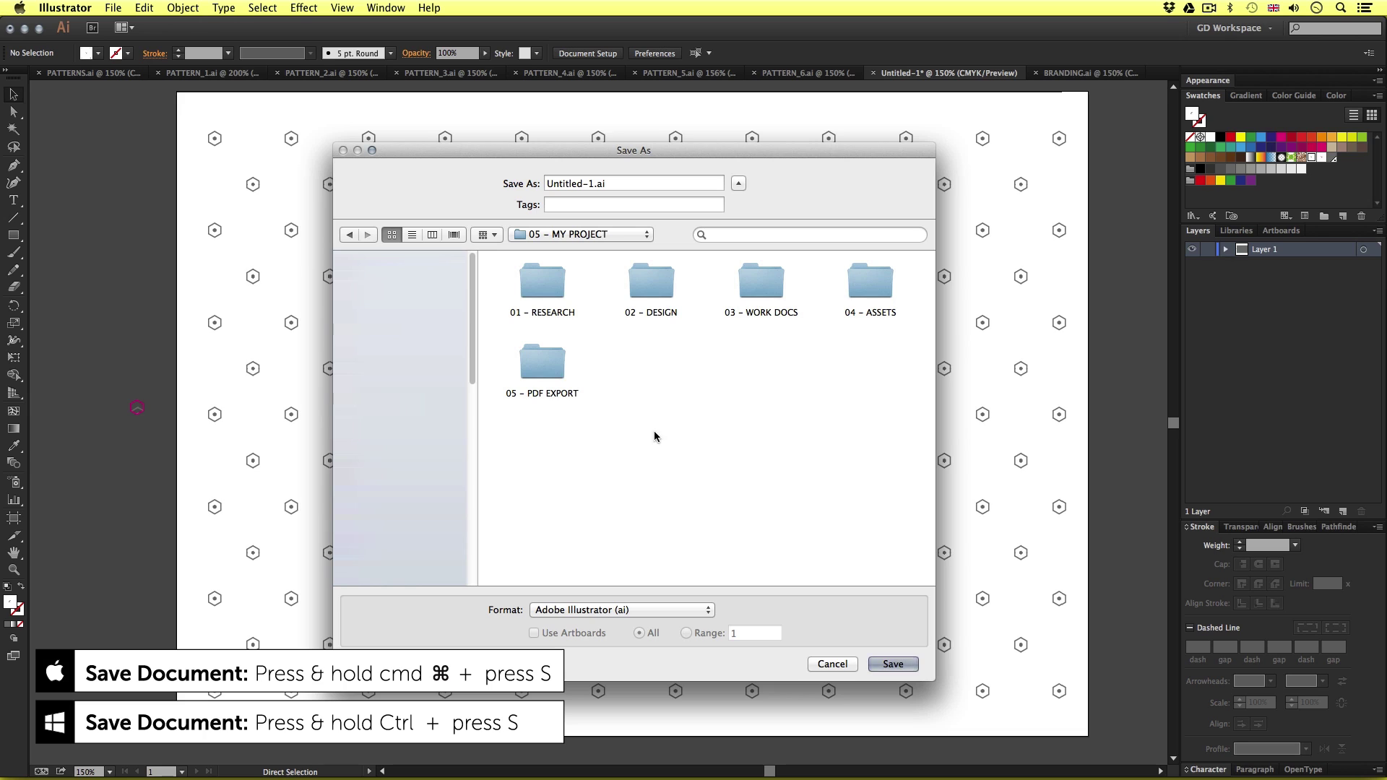
pyautogui.click(871, 281)
pyautogui.doubleClick(871, 281)
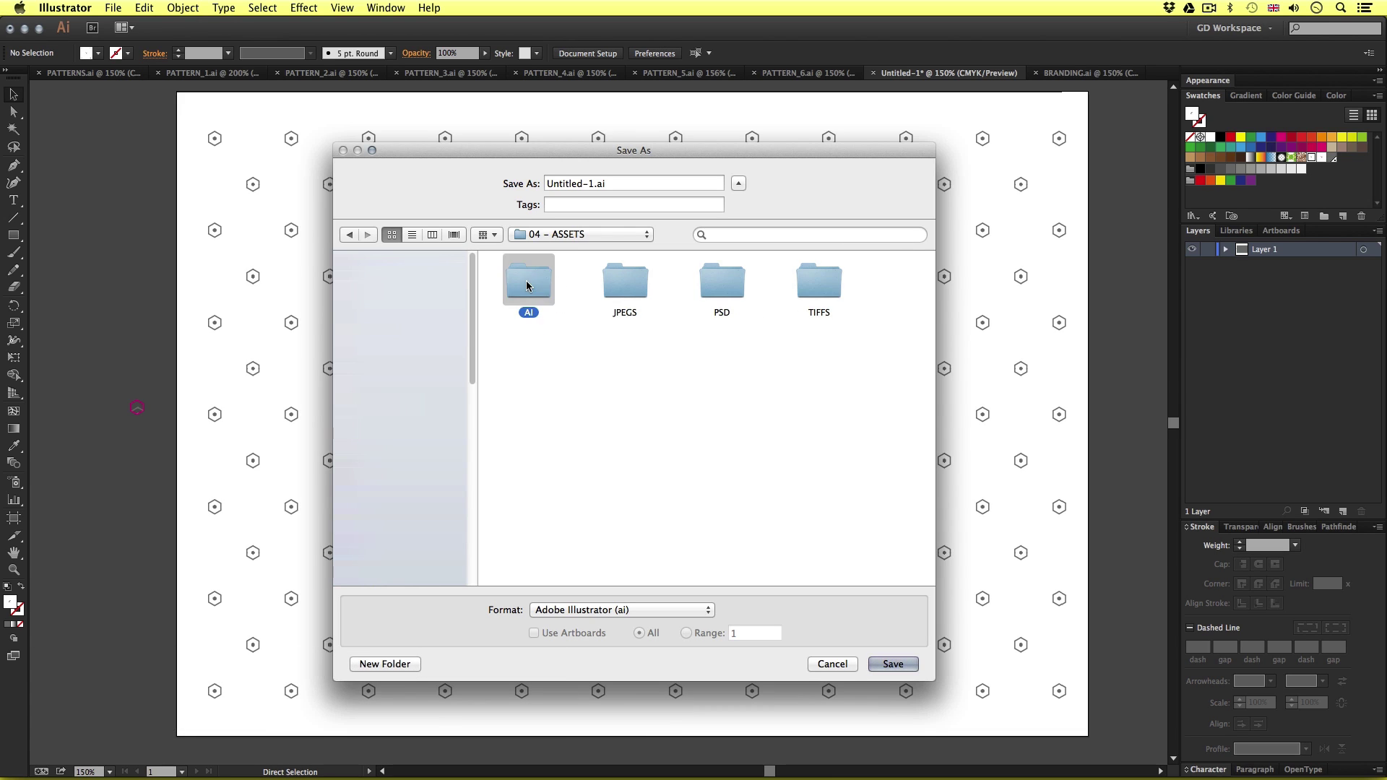
pyautogui.doubleClick(529, 280)
# - Name the file grey_pattern_pantone and save it in Adobe Illustrator format with the default Illustrator CC options
pyautogui.click(588, 183)
pyautogui.doubleClick(587, 183)
pyautogui.write('grey_')
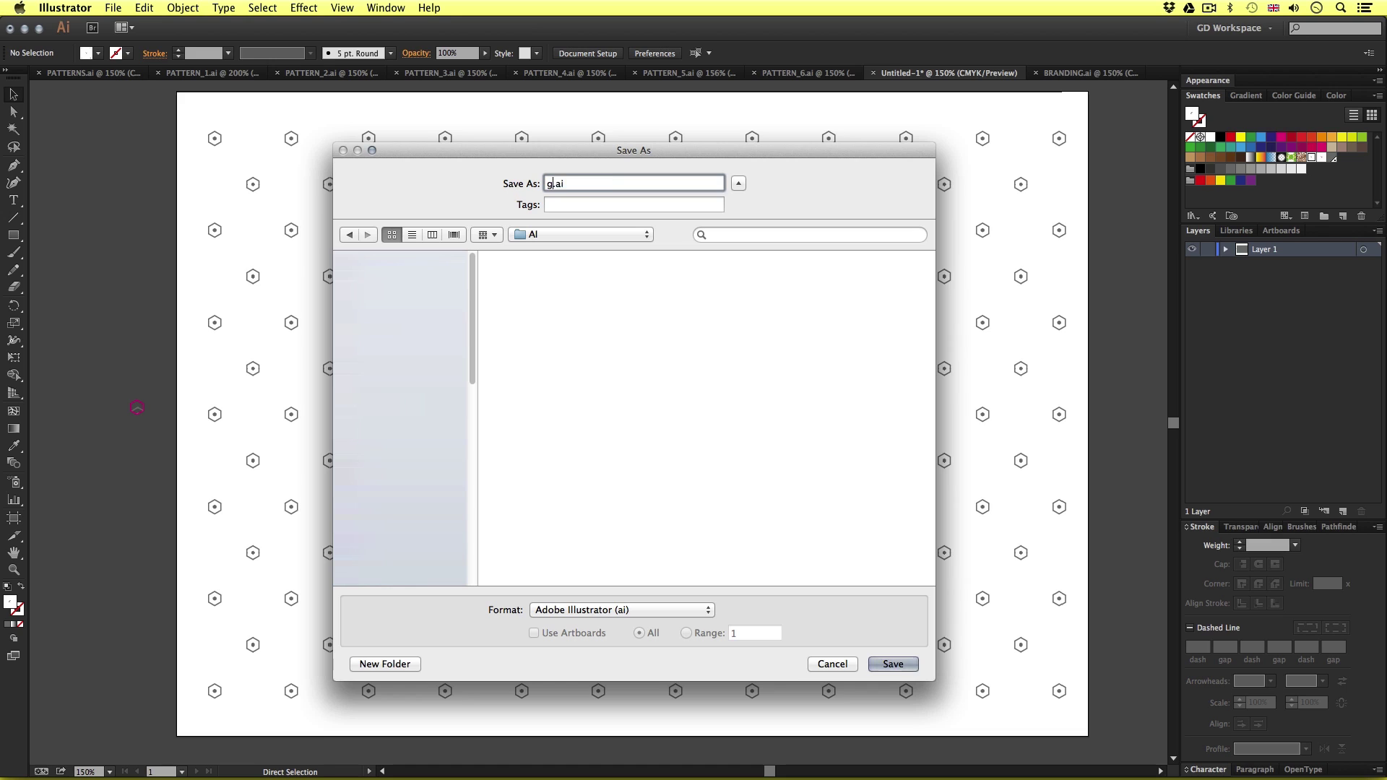
pyautogui.write('pattern_pantone')
pyautogui.click(894, 665)
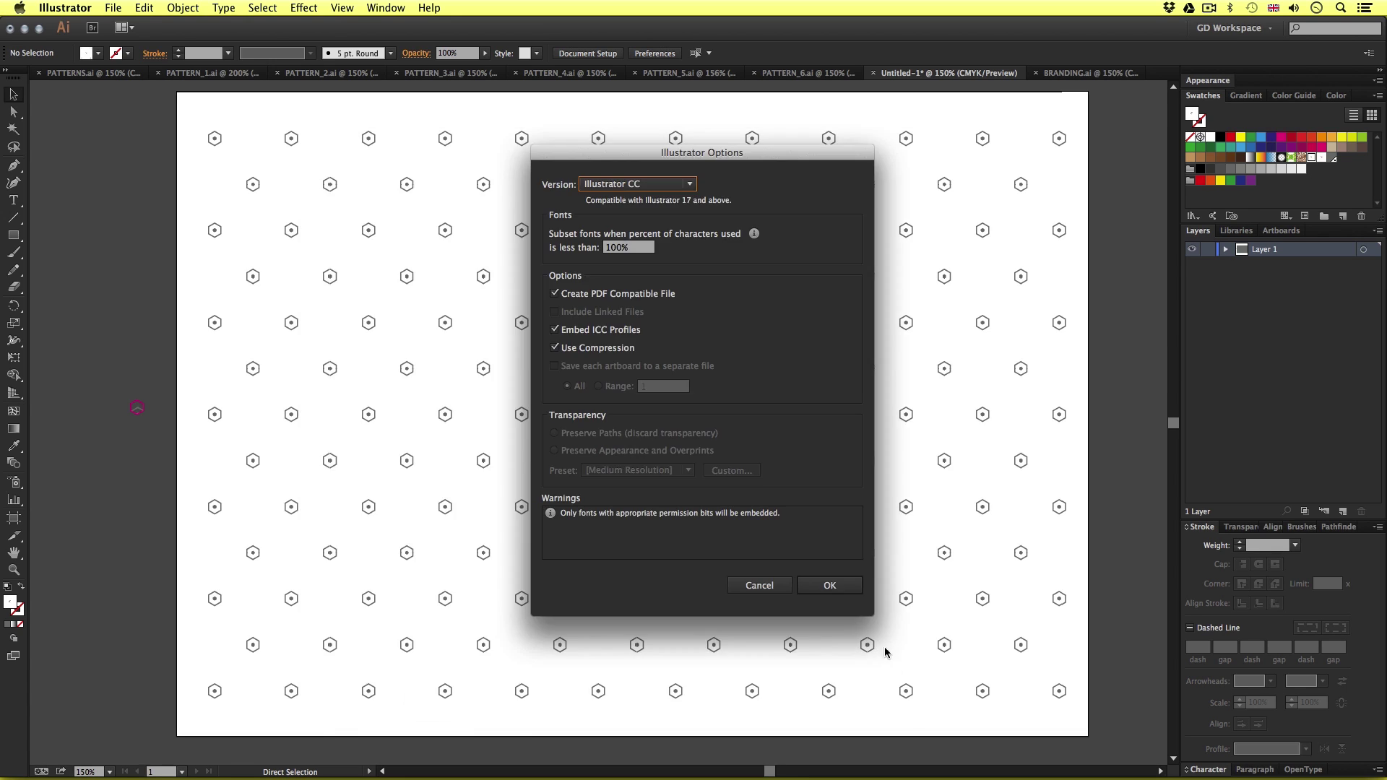
pyautogui.click(821, 584)
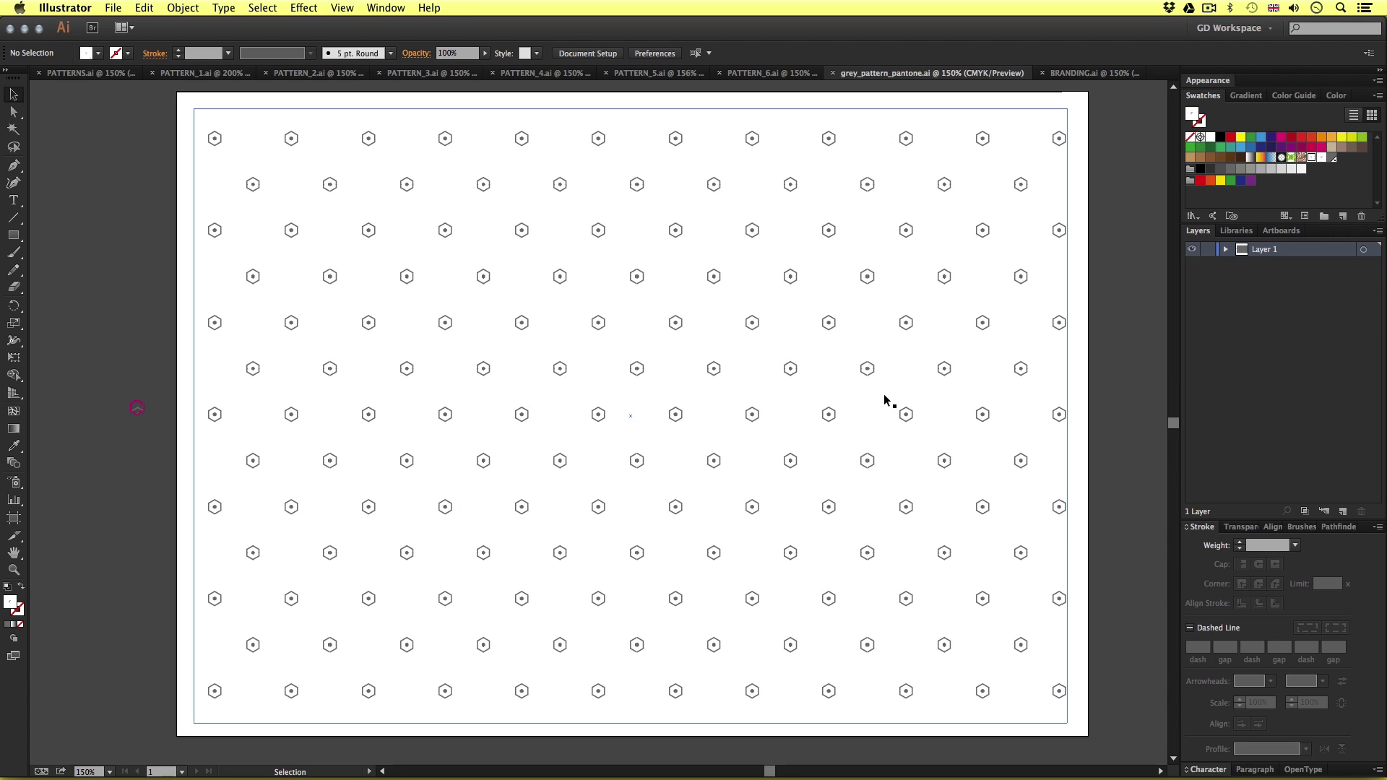
# - Switch to BRANDING.ai and copy the Light Grey bar of the CMYK colour swatches
pyautogui.click(1062, 73)
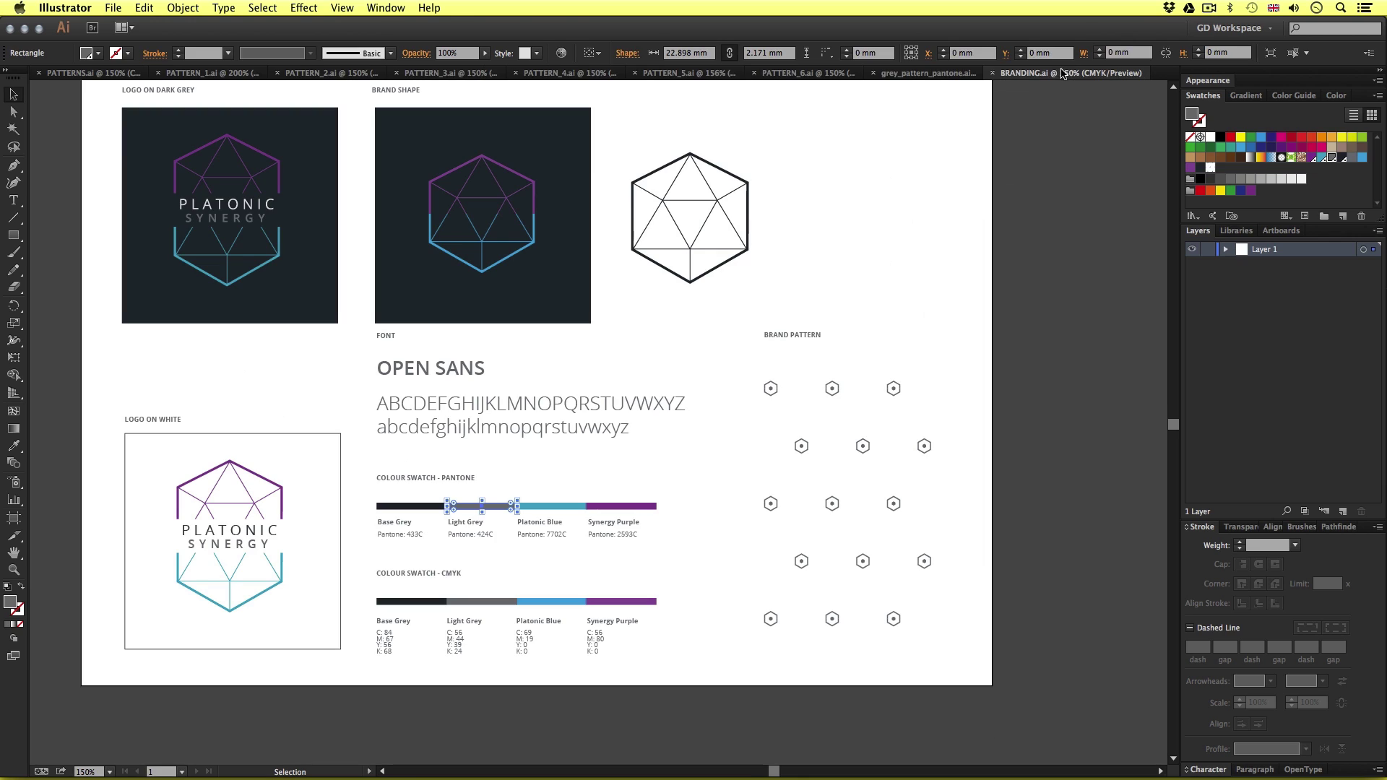
pyautogui.click(700, 496)
pyautogui.press('z')
pyautogui.moveTo(347, 449); pyautogui.dragTo(706, 680)
pyautogui.press('v')
pyautogui.click(406, 531)
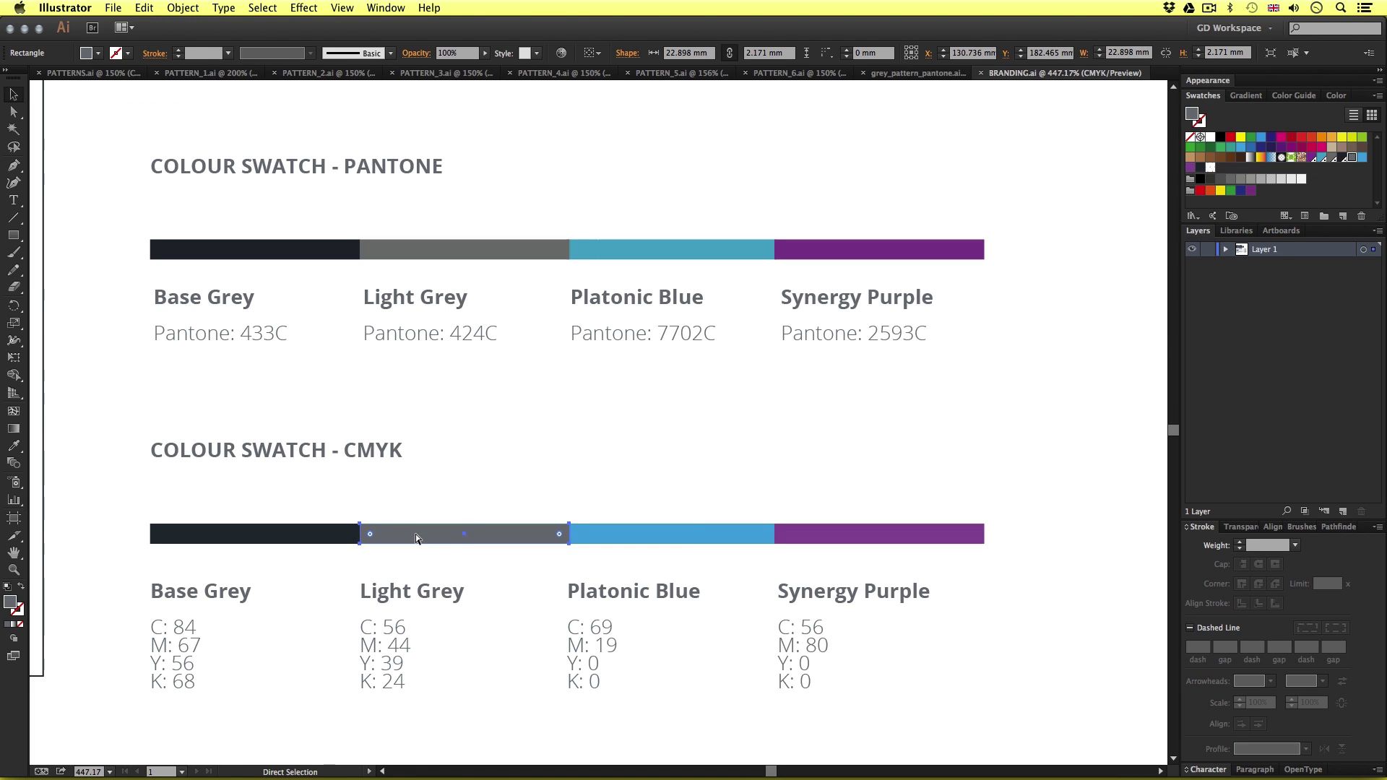
# - Paste the CMYK Light Grey bar into grey_pattern_pantone.ai, add its fill colour to the document's swatches, and delete the pasted bar
pyautogui.click(916, 73)
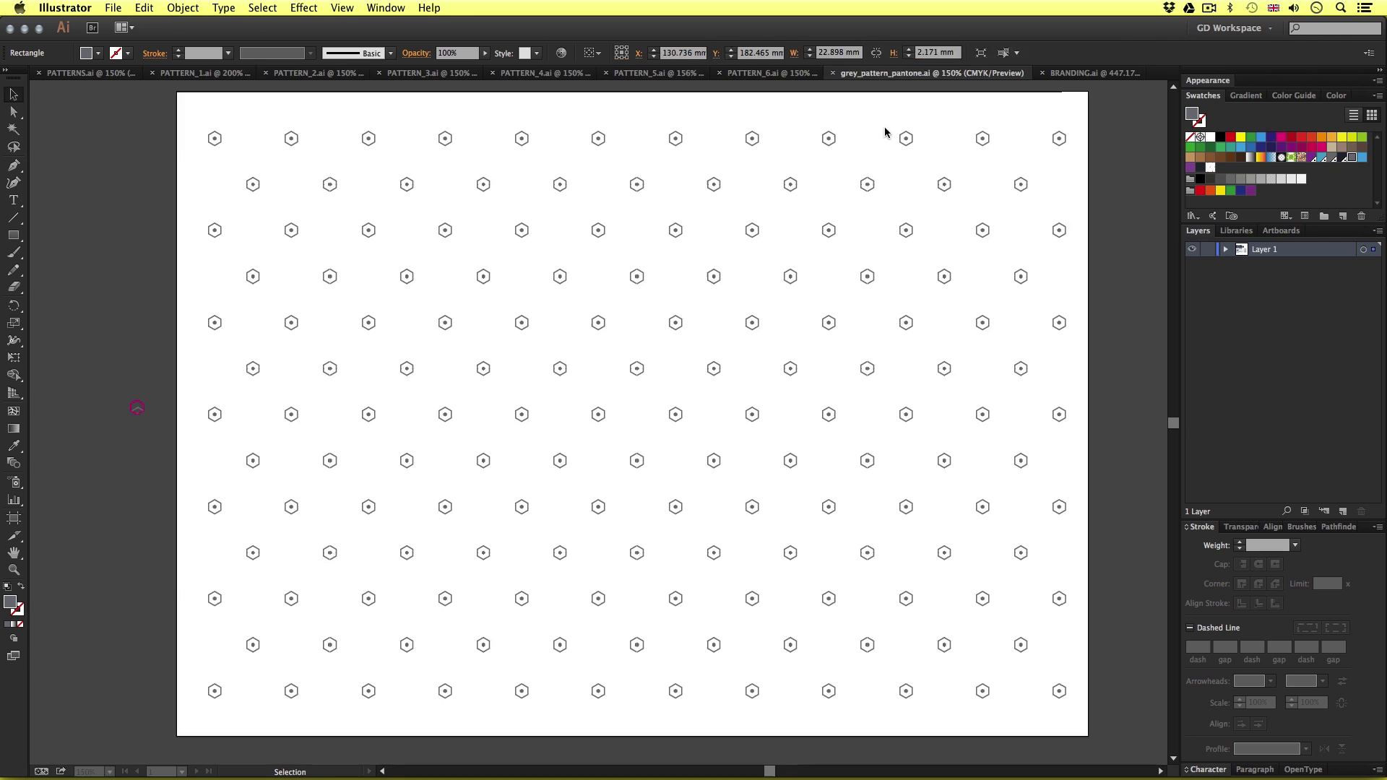
pyautogui.press('cmd+v')
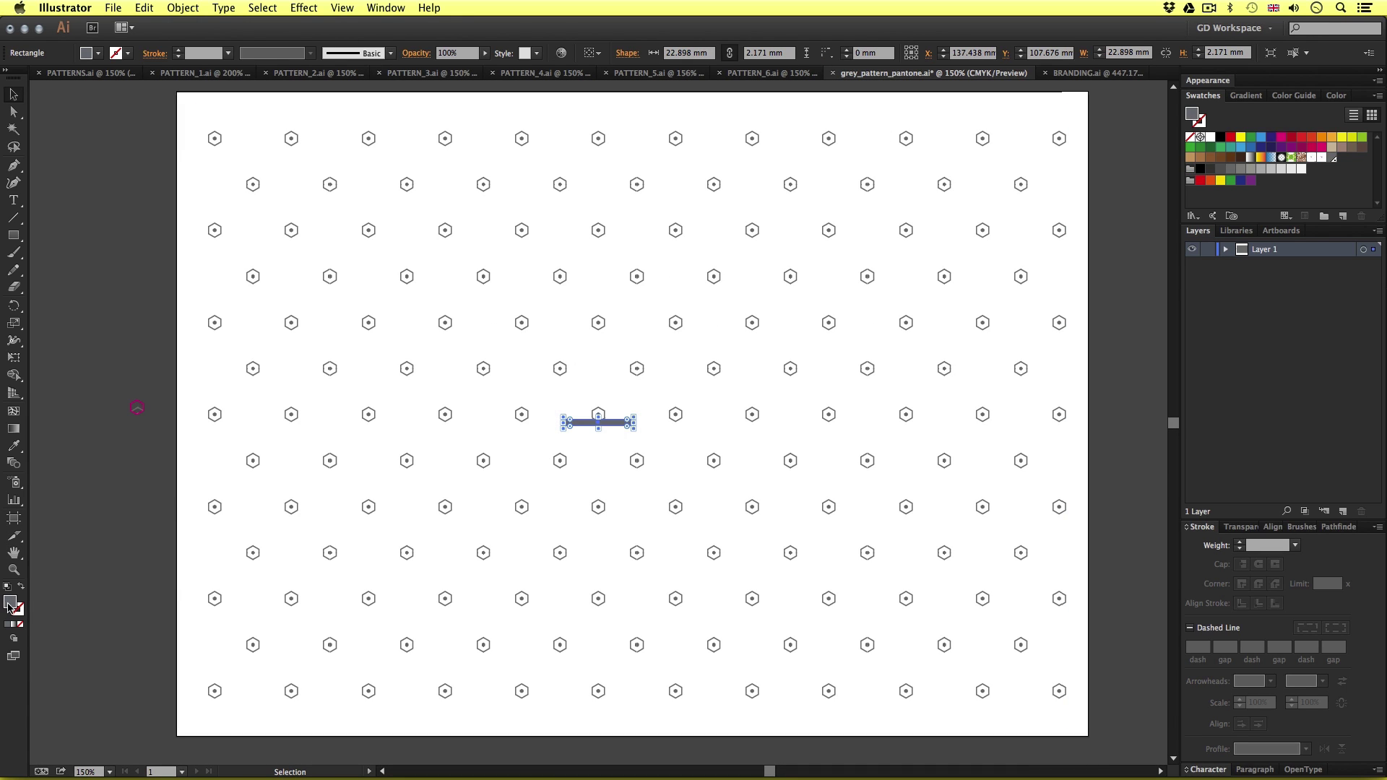
pyautogui.moveTo(11, 604); pyautogui.dragTo(1347, 173)
pyautogui.click(1340, 170)
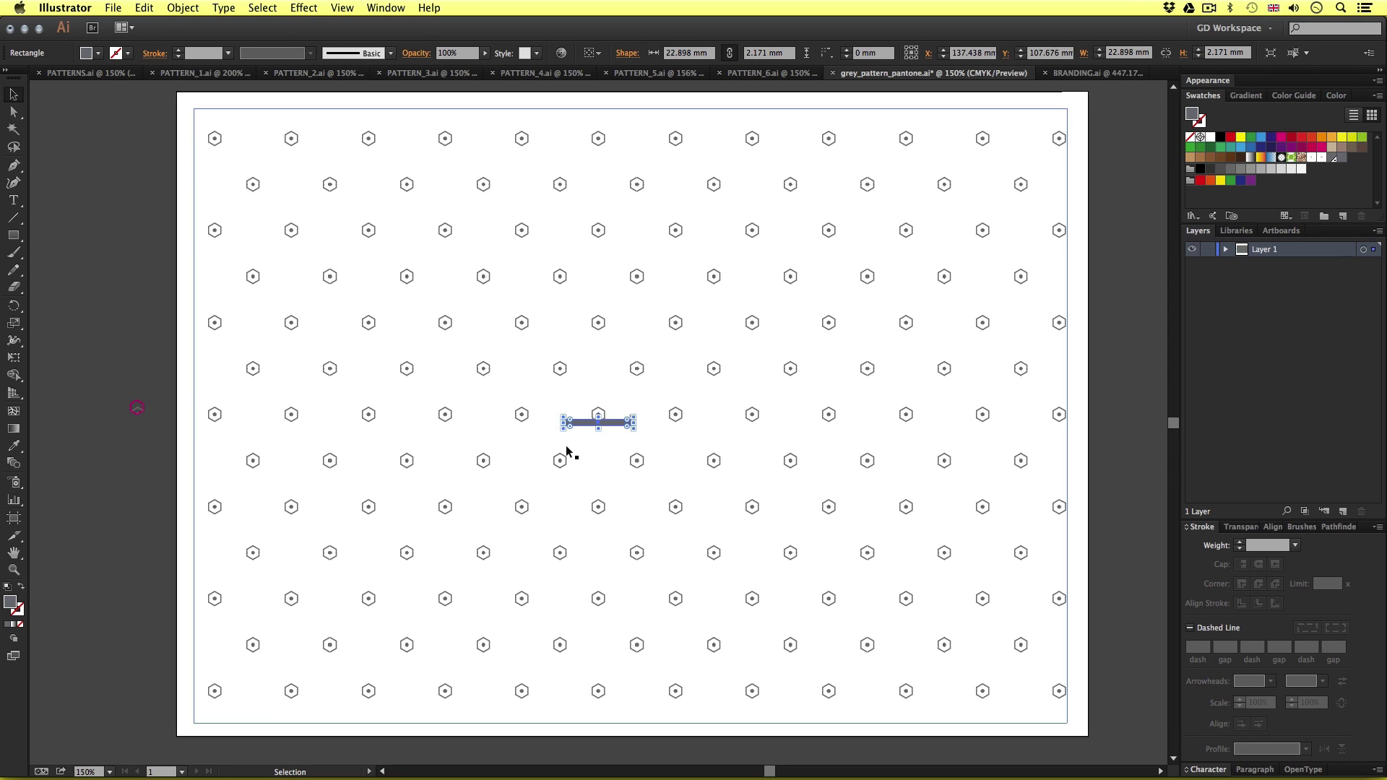
pyautogui.press('Delete')
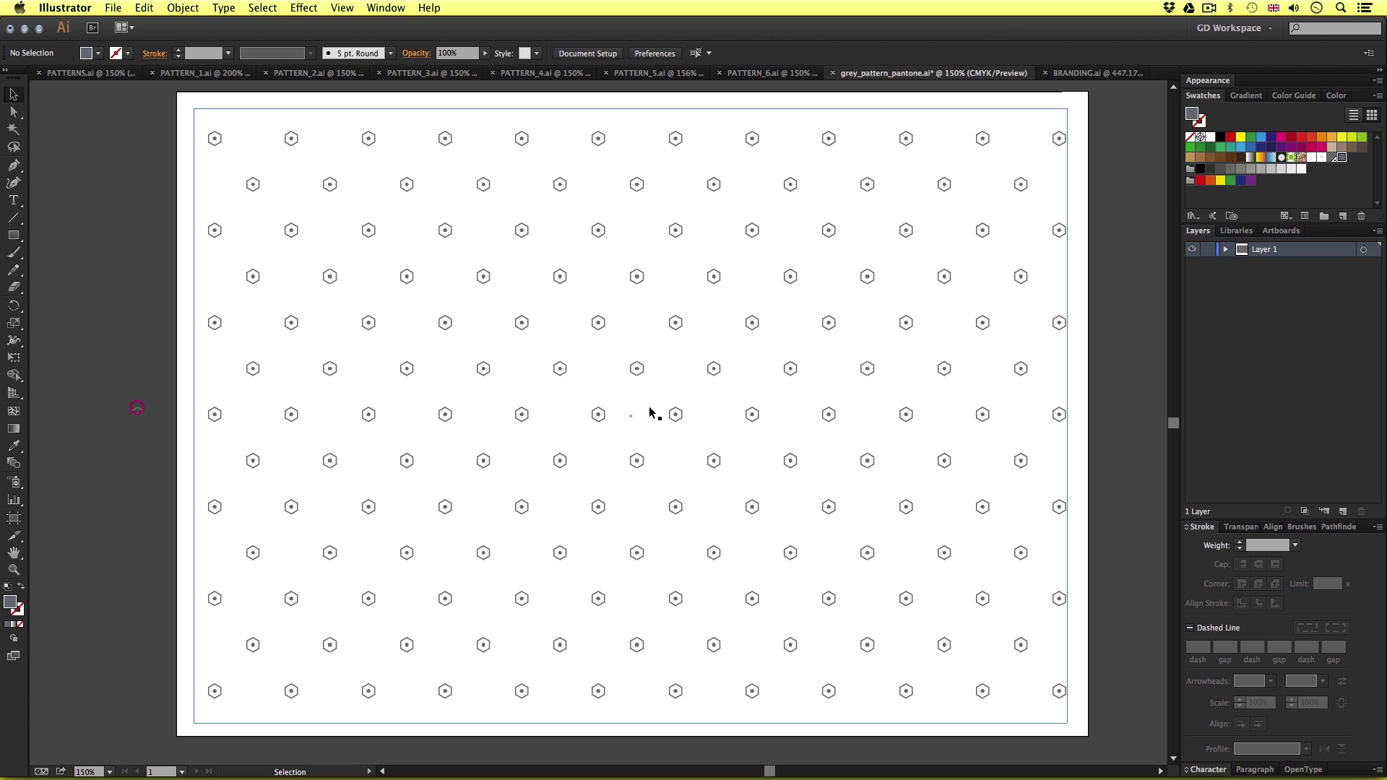
# - Edit the BRAND PATTERN swatch, applying CMYK Light Grey to the outer hexagon's stroke and the inner hexagon's fill, and finish editing
pyautogui.doubleClick(1303, 158)
pyautogui.press('super+space')
pyautogui.moveTo(564, 387); pyautogui.dragTo(647, 470)
pyautogui.click(577, 422)
pyautogui.press('x')
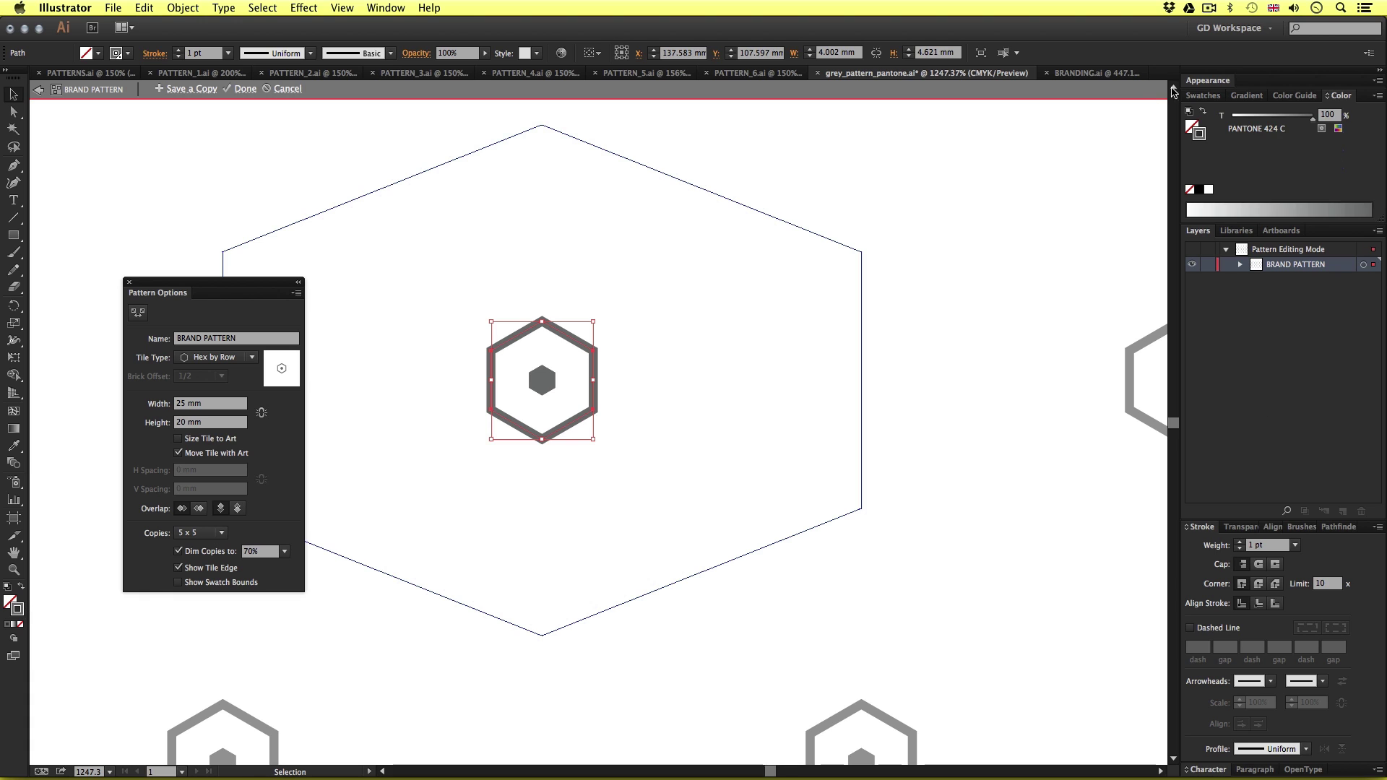
pyautogui.click(542, 380)
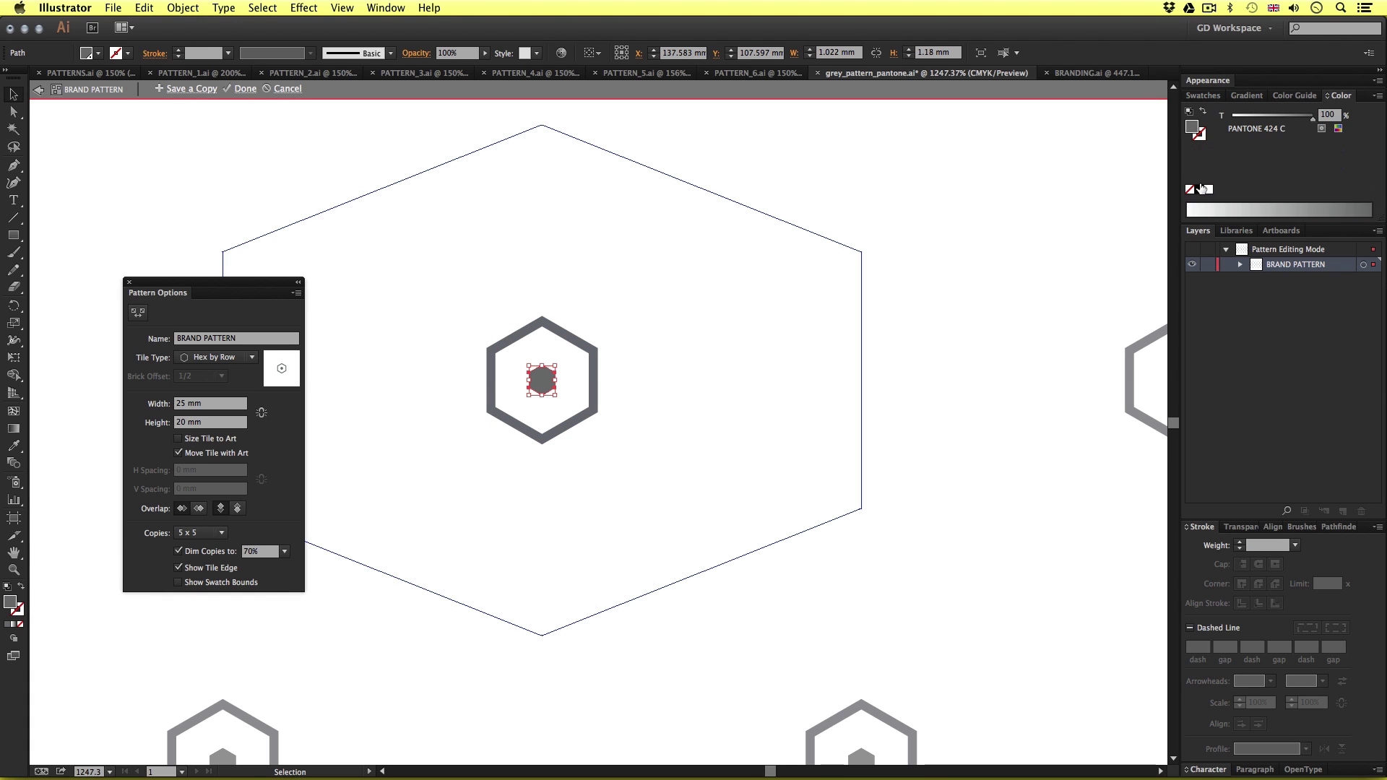
pyautogui.click(242, 88)
# - Save a copy of the pattern document as grey_pattern_CMYK.ai in the AI folder with the default Illustrator options
pyautogui.keyDown('alt'); pyautogui.click(725, 460); pyautogui.keyUp('alt')
pyautogui.hotkey('ctrl', '0')
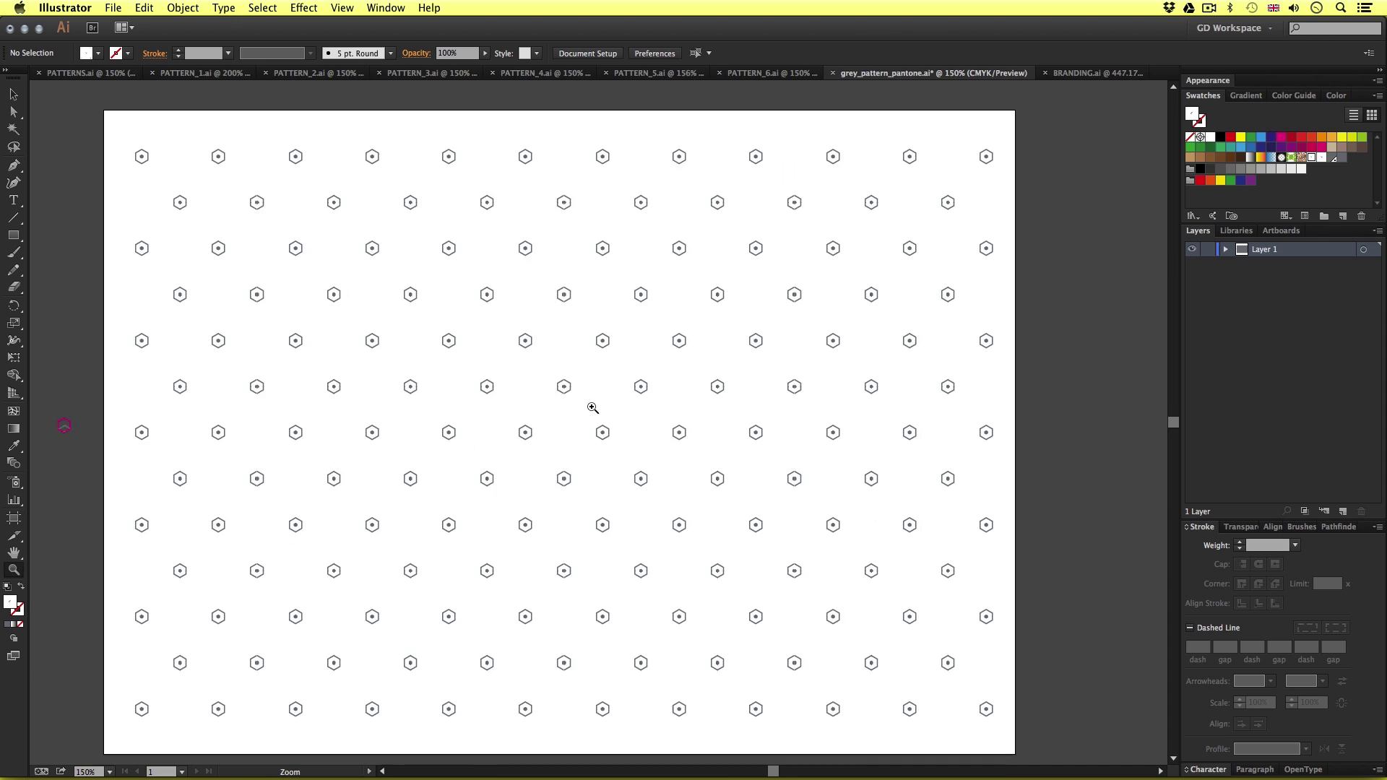
pyautogui.click(113, 7)
pyautogui.click(138, 127)
pyautogui.moveTo(706, 112); pyautogui.dragTo(671, 112)
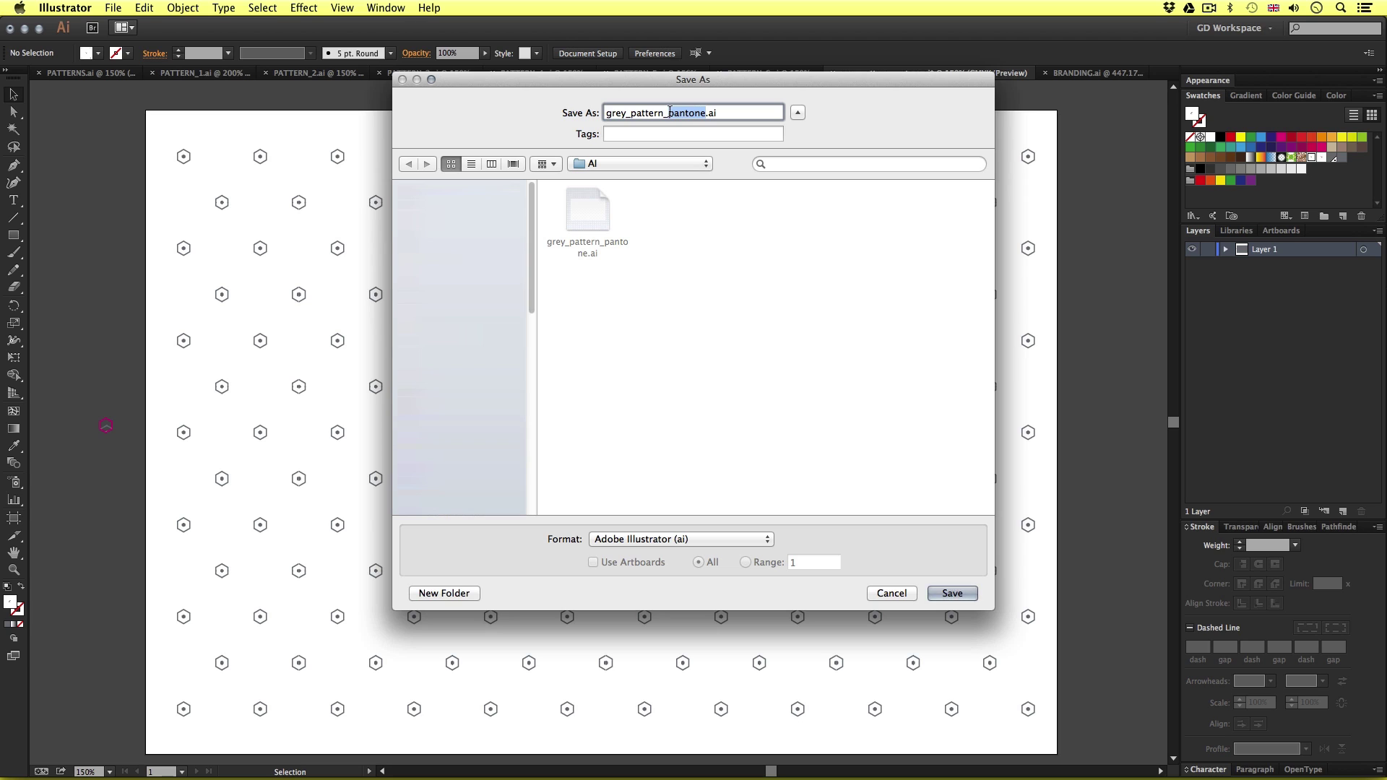
pyautogui.write('CMYK')
pyautogui.click(951, 591)
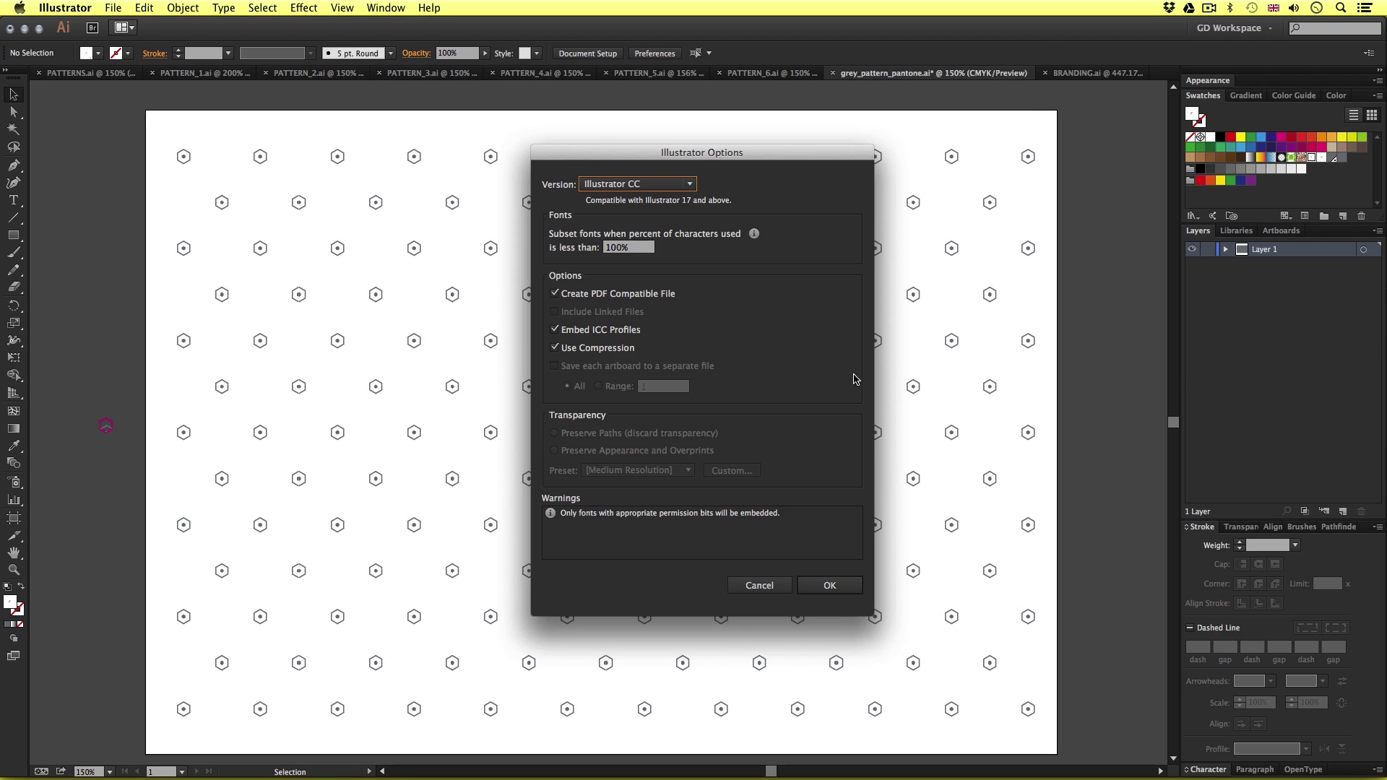
pyautogui.click(832, 586)
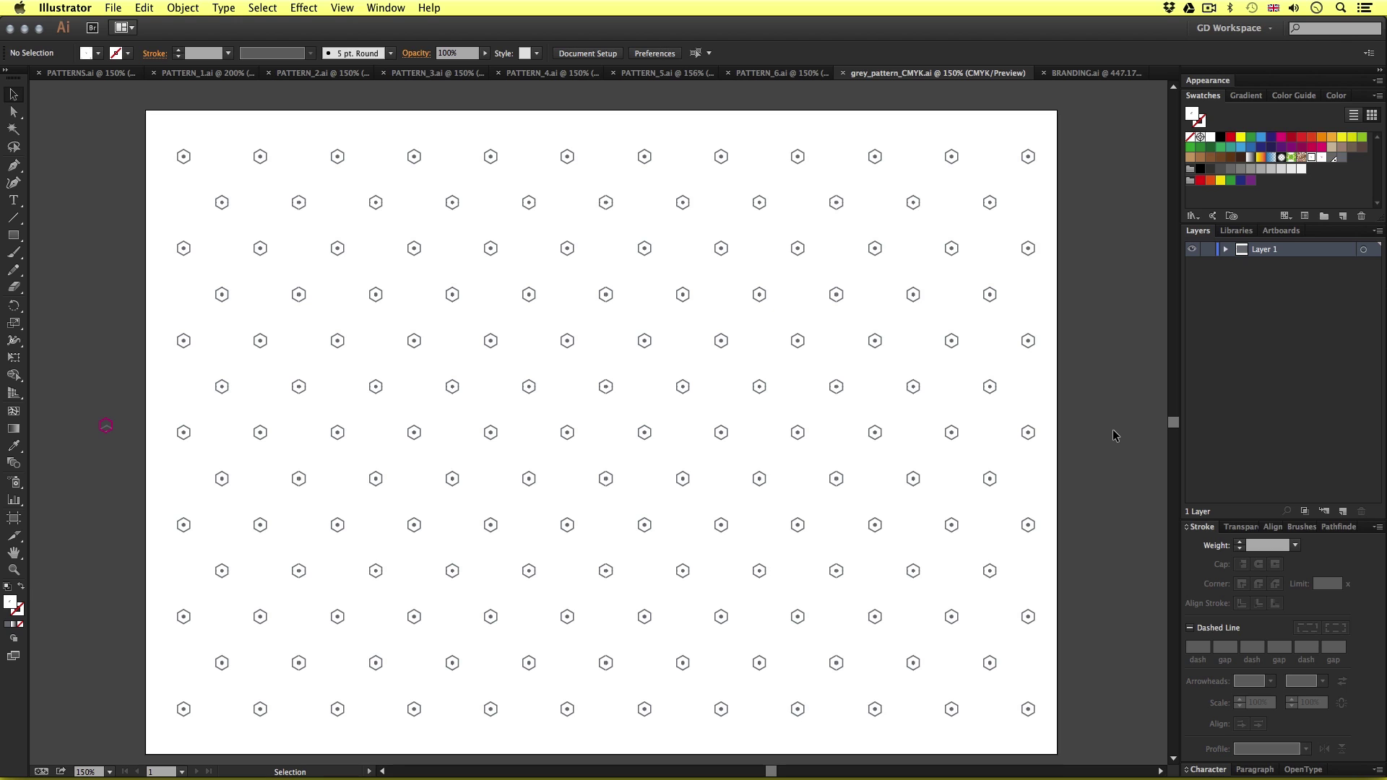
# - Open the diamond pattern swatch of PATTERN_2.ai for editing and examine its tile type, keeping Brick by Column
pyautogui.press('super+grave')
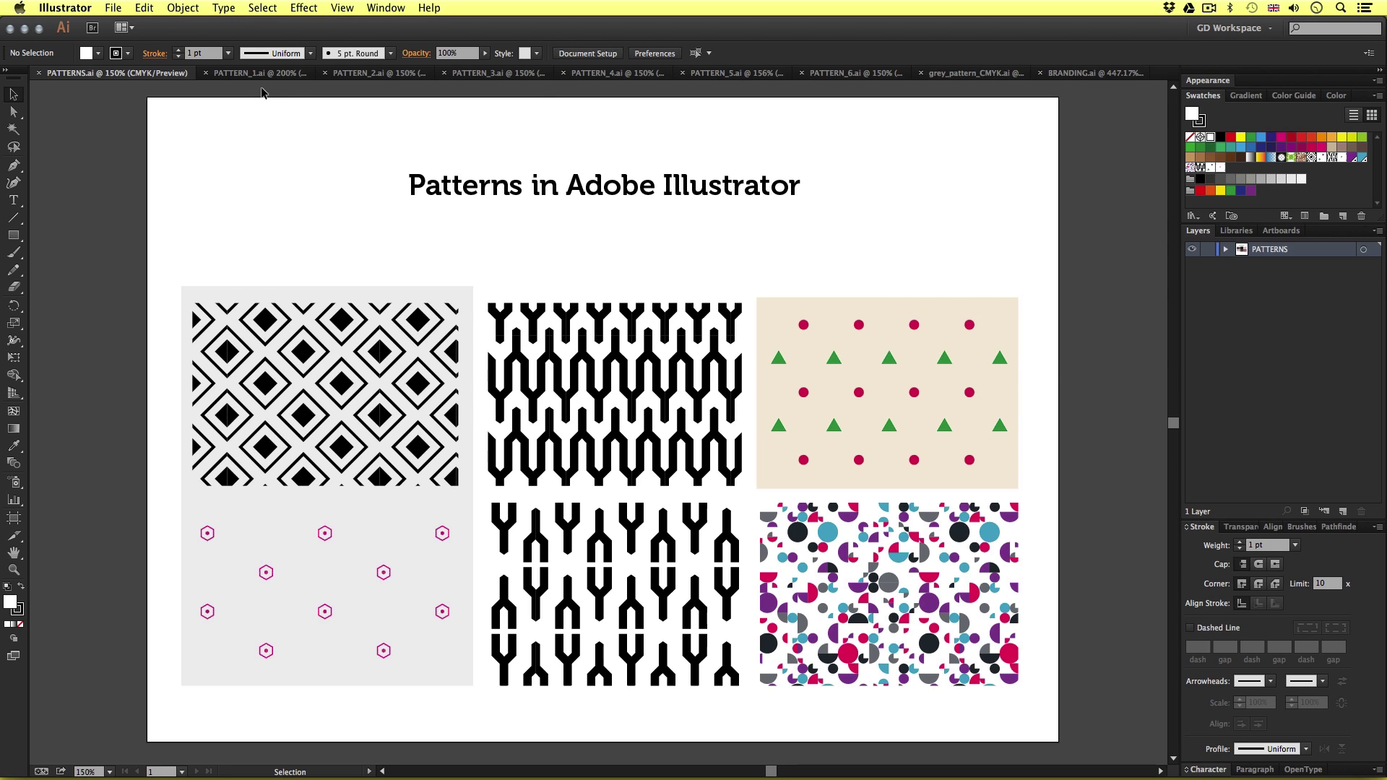
pyautogui.click(352, 75)
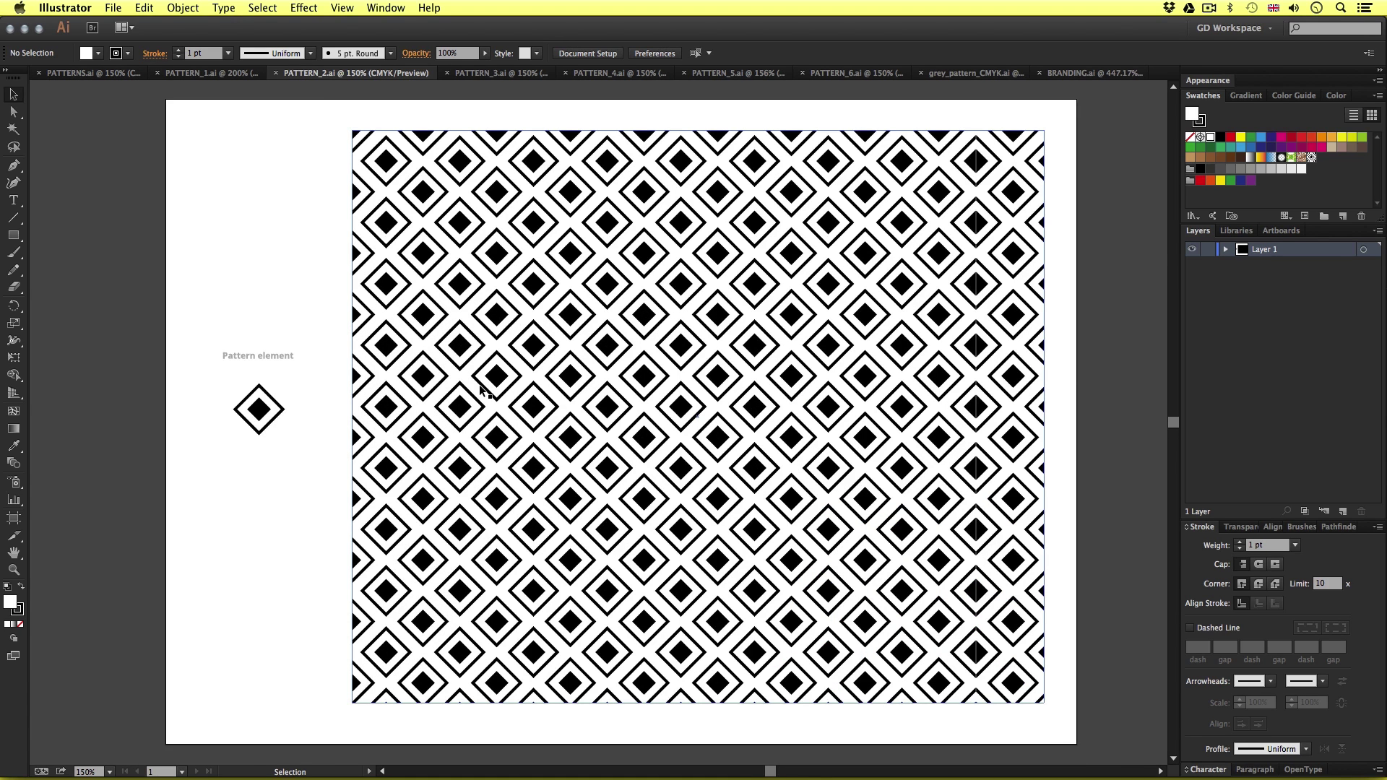
pyautogui.doubleClick(1312, 159)
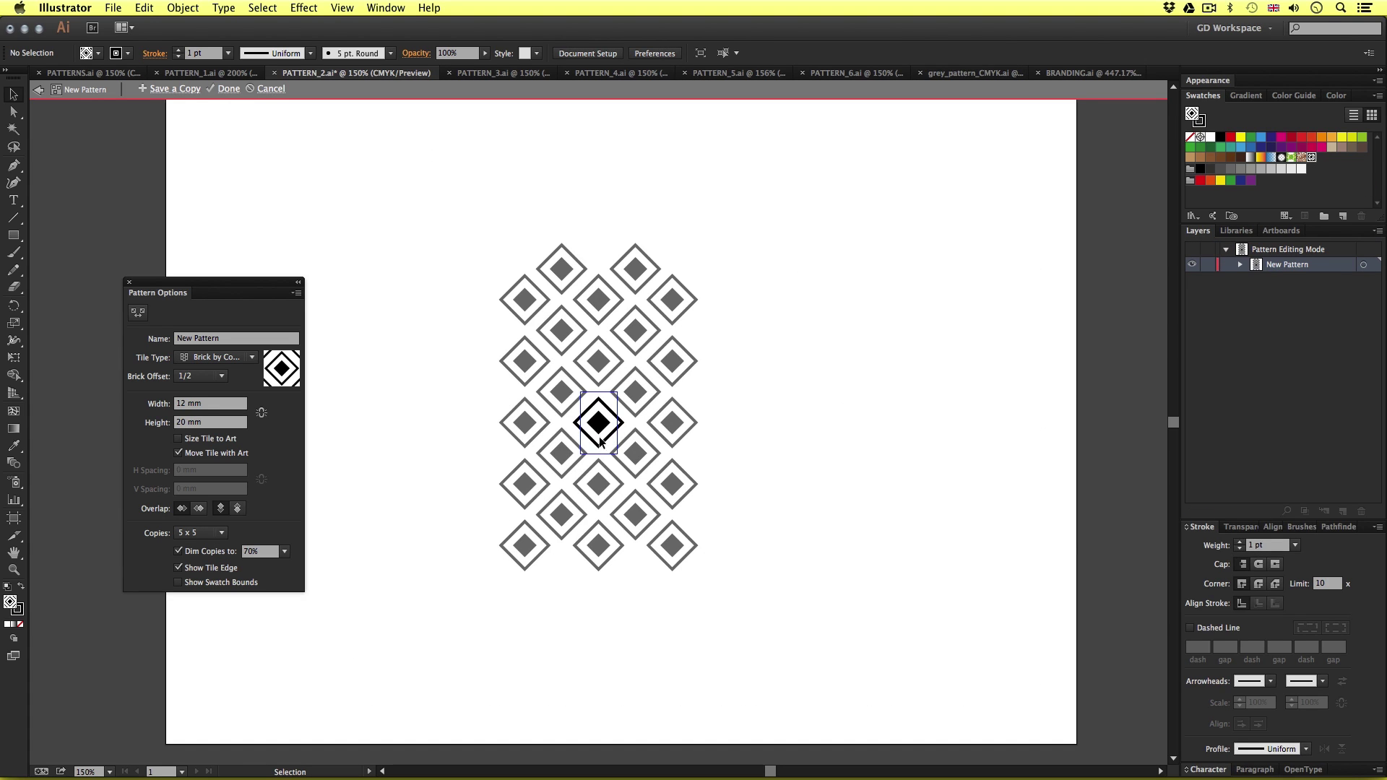
pyautogui.press('super+equal')
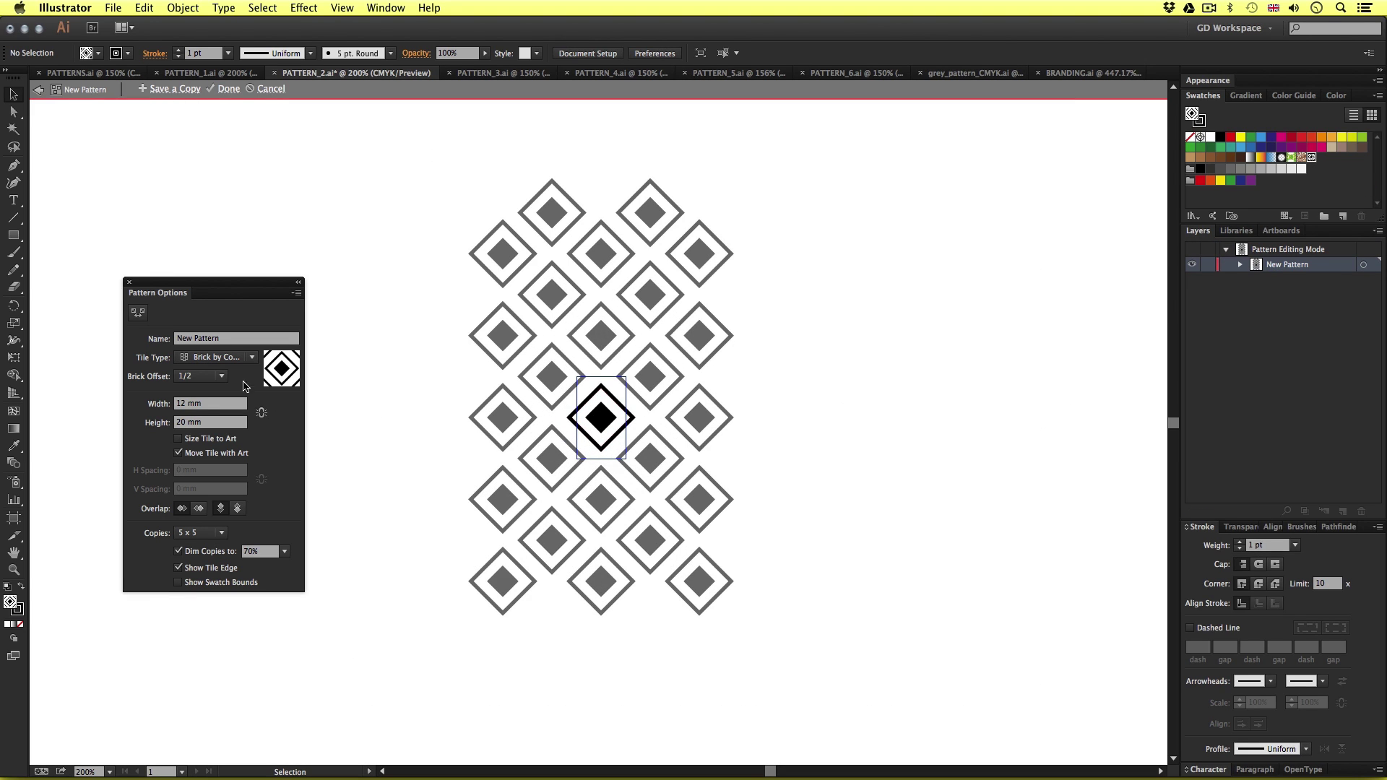
pyautogui.click(223, 359)
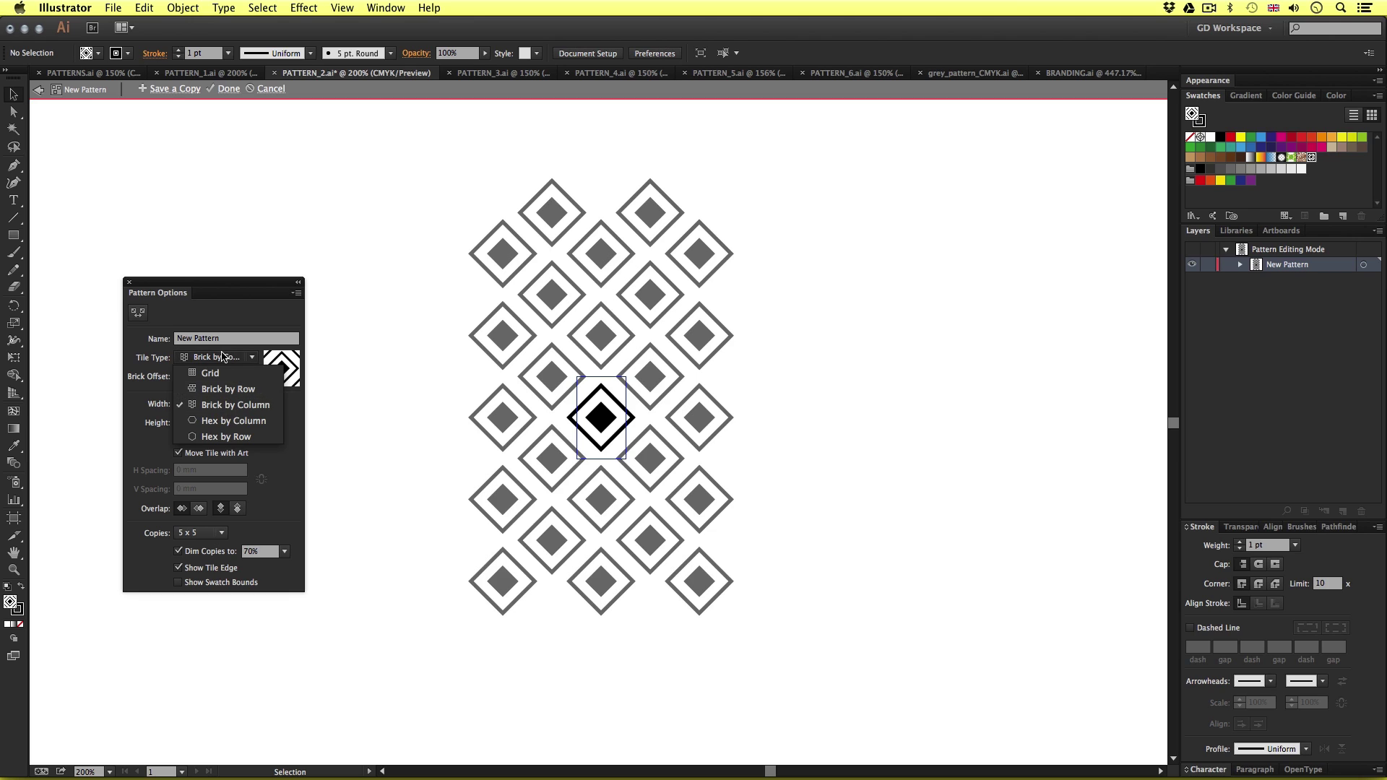
pyautogui.click(233, 405)
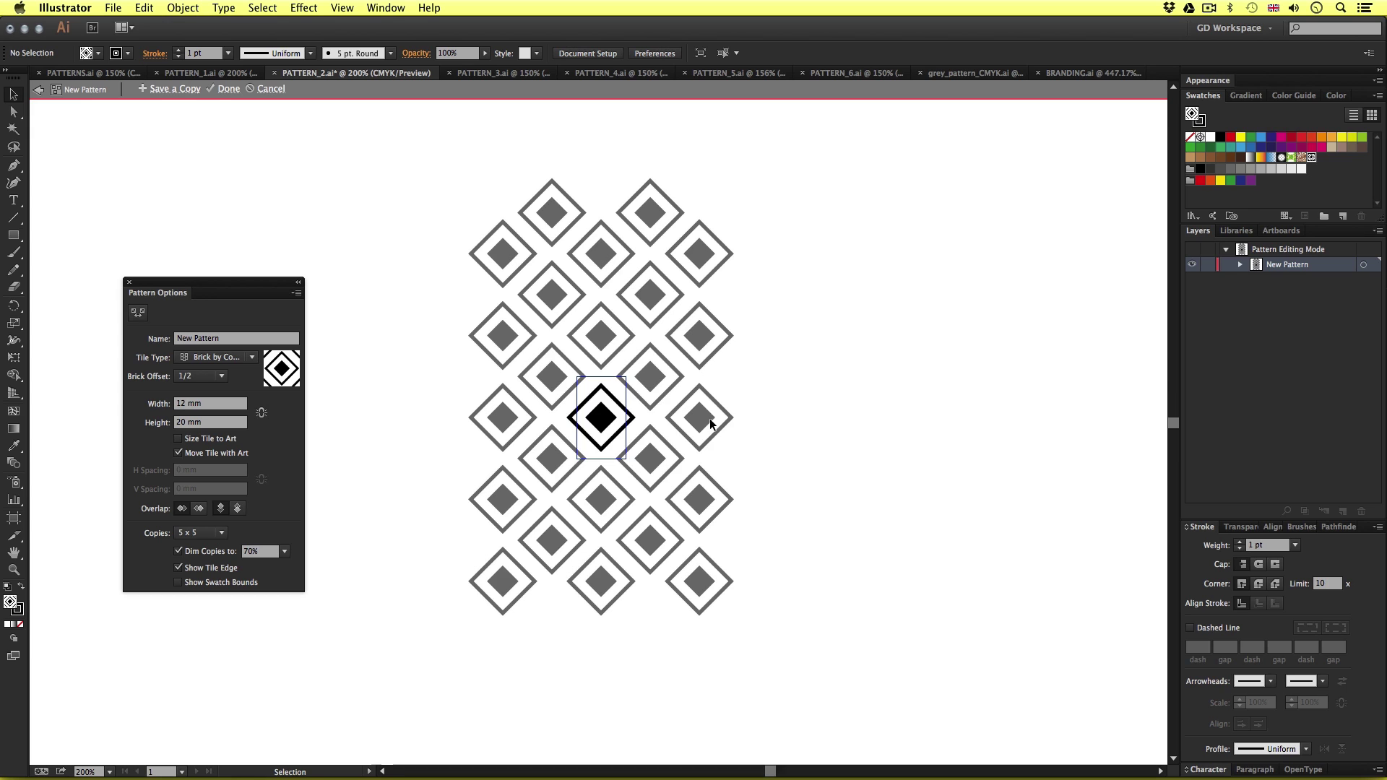
# - Open the fork-shaped pattern swatch of PATTERN_3.ai for editing and examine its tile type, keeping Brick by Column
pyautogui.click(489, 73)
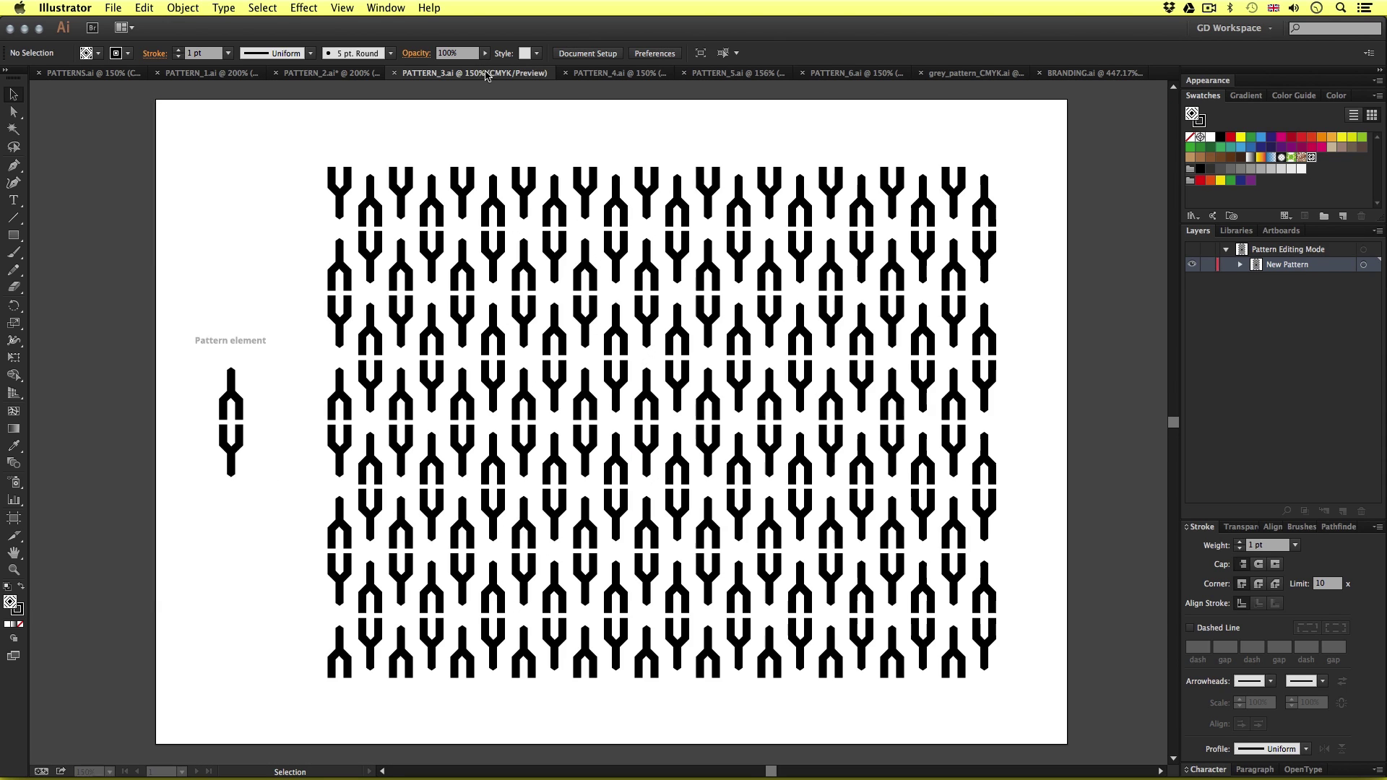
pyautogui.doubleClick(1311, 158)
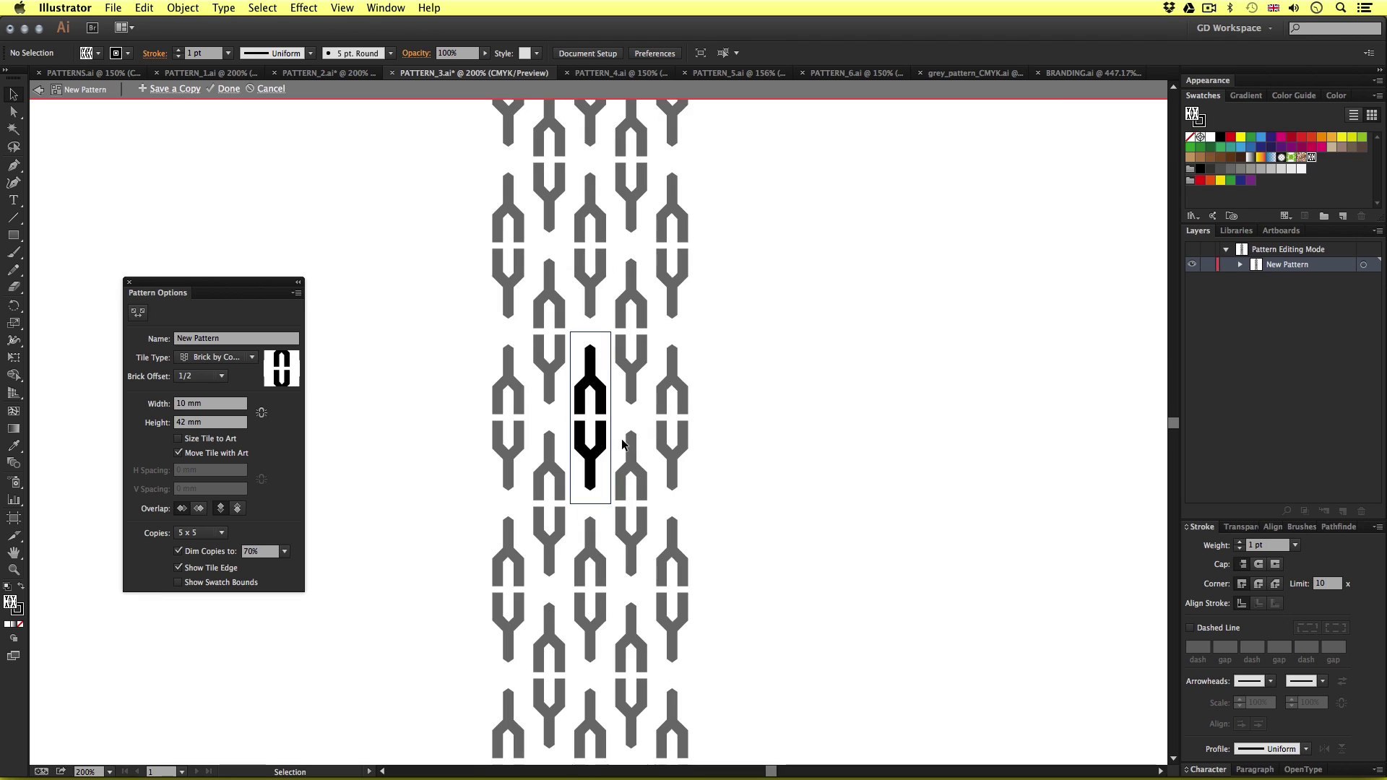
pyautogui.hscroll(-3, 624, 444)
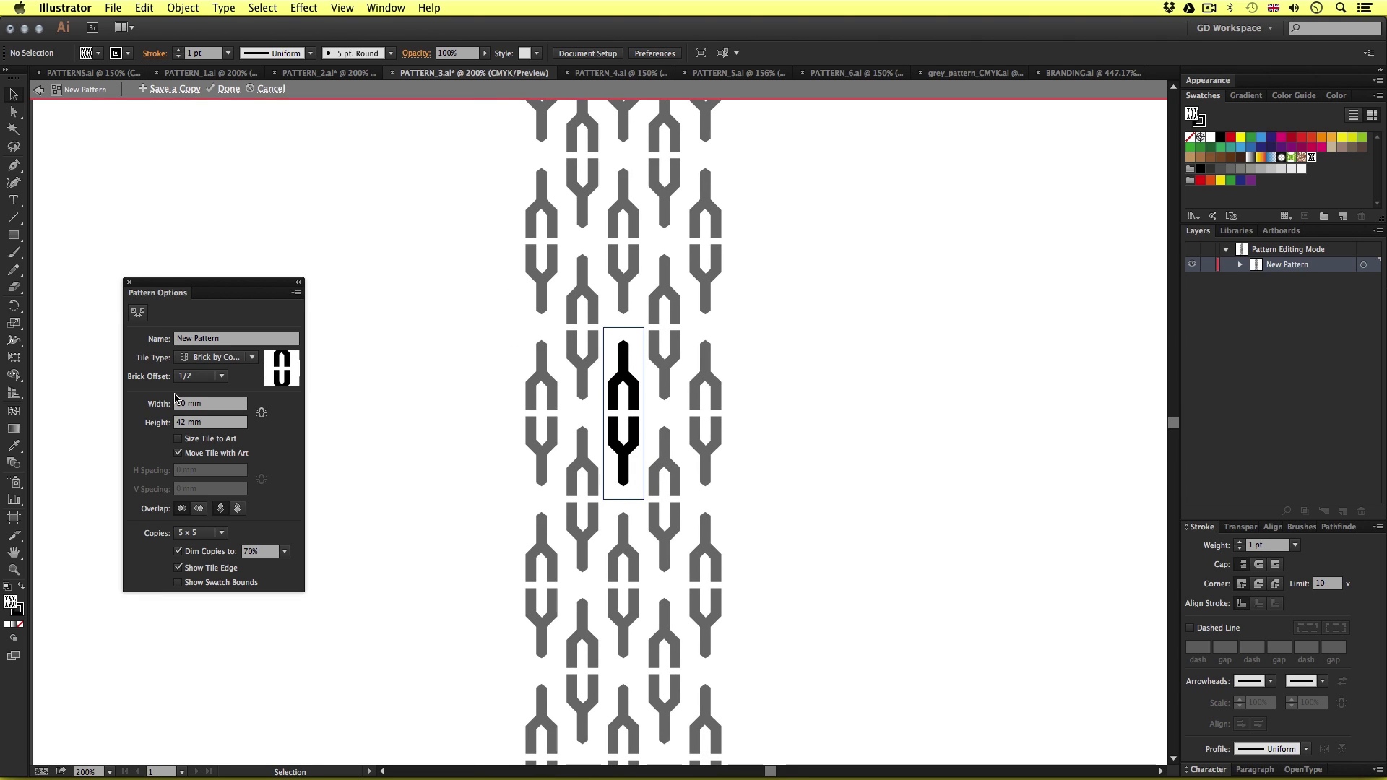
pyautogui.click(220, 357)
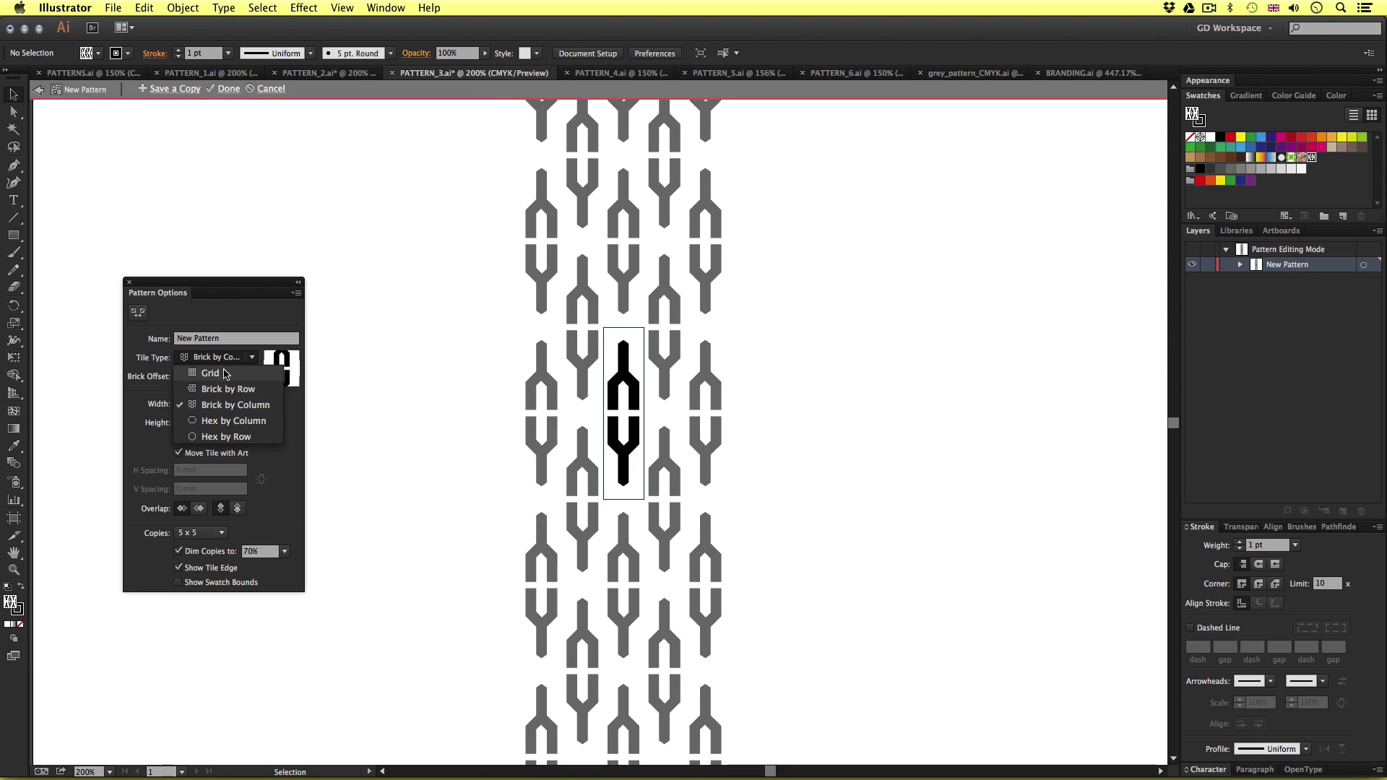
pyautogui.click(233, 404)
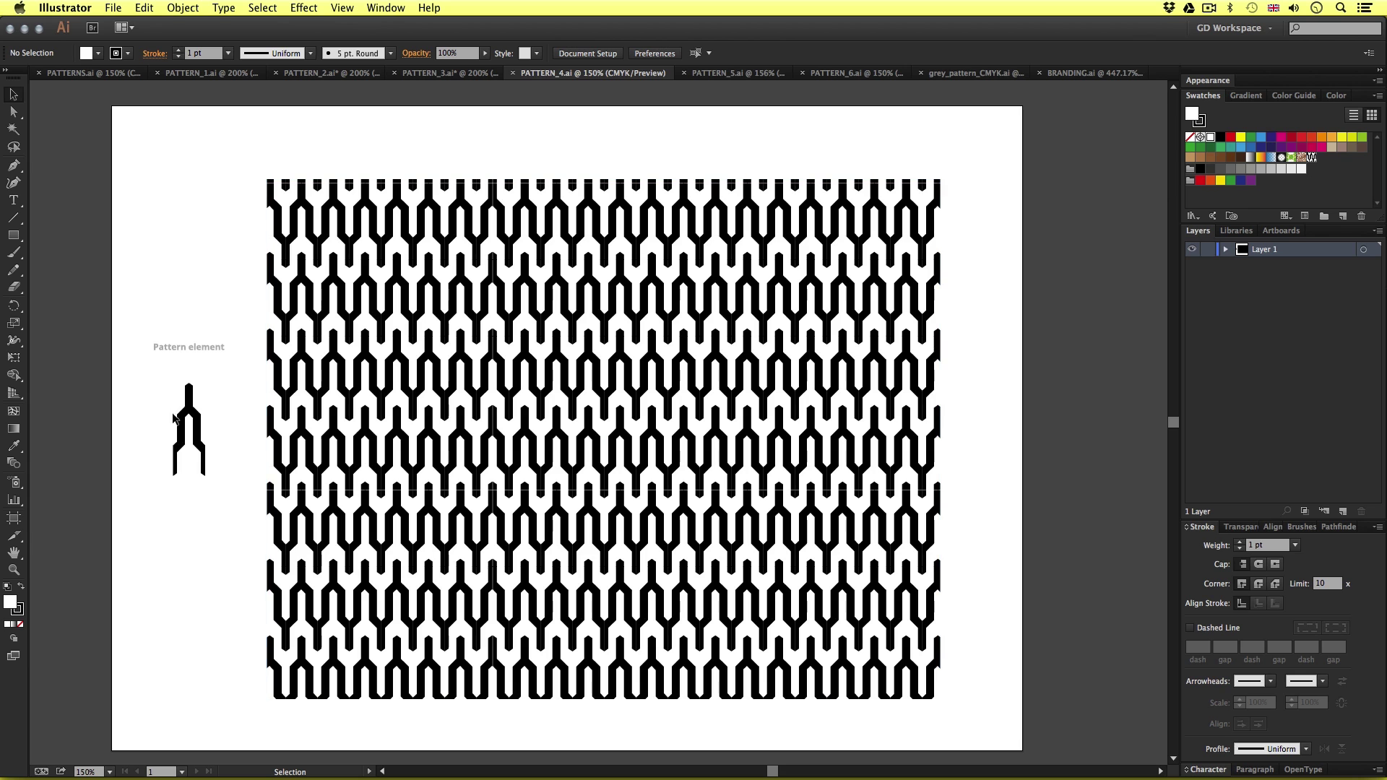
# - Inspect the pattern element of PATTERN_4.ai, open its pattern swatch for editing and examine the tile type, keeping Grid
pyautogui.keyDown('alt'); pyautogui.scroll(5, 195, 442); pyautogui.keyUp('alt')
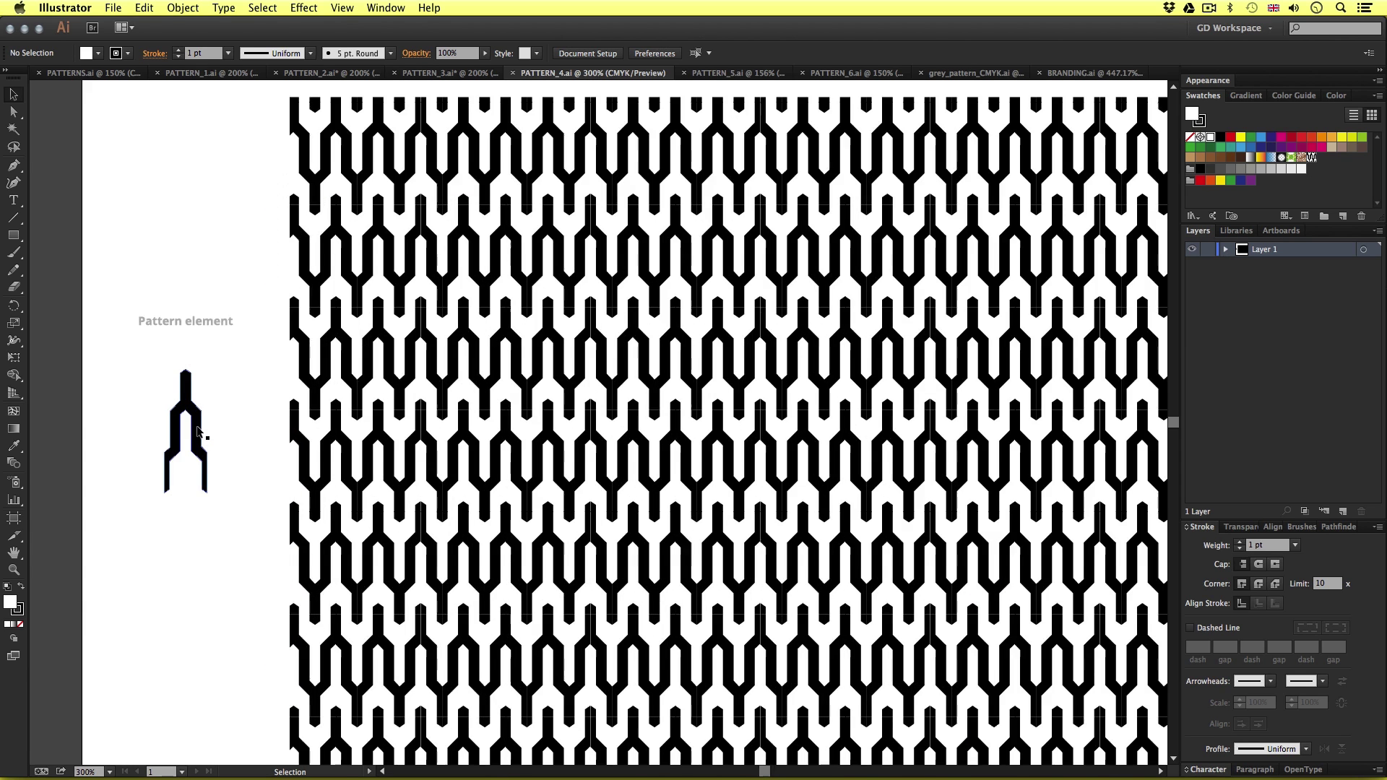
pyautogui.hscroll(5, 854, 480)
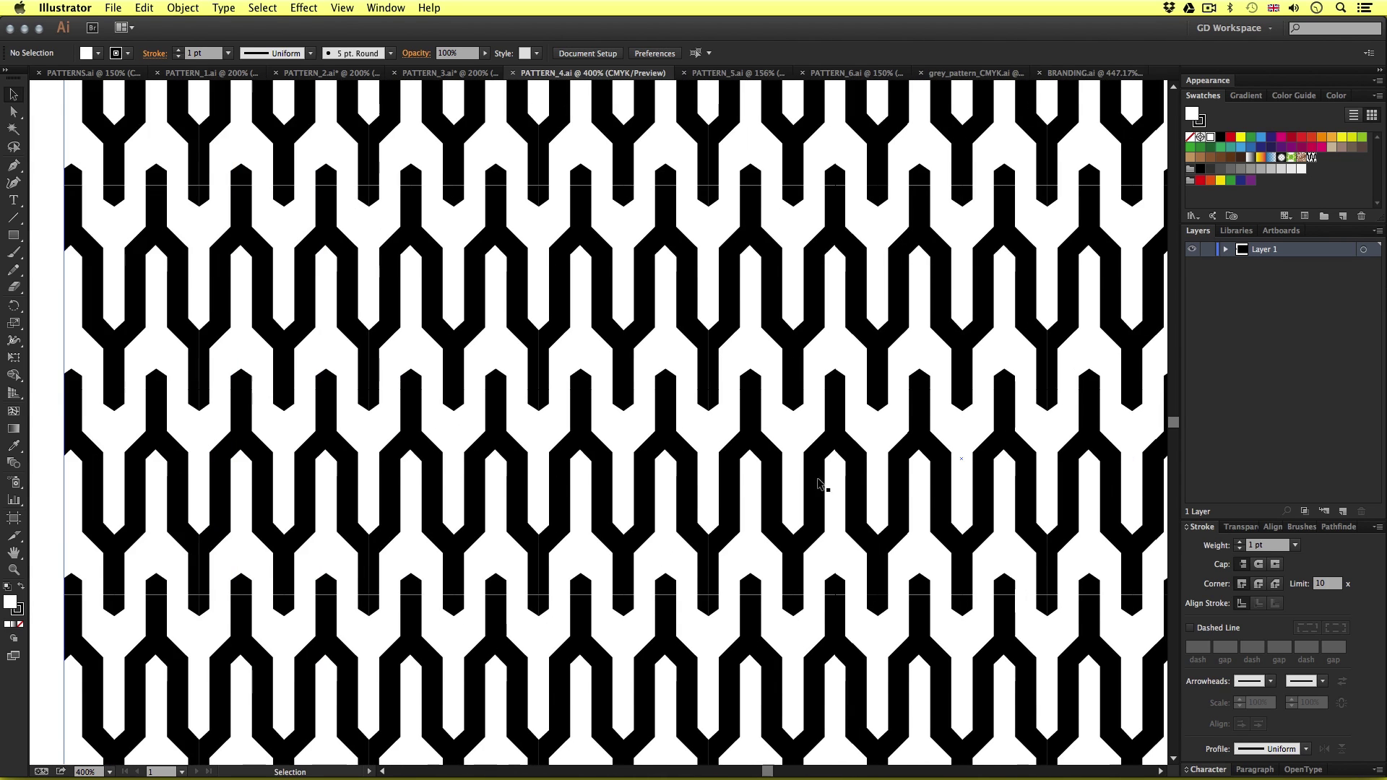
pyautogui.keyDown('alt'); pyautogui.scroll(-1, 856, 484); pyautogui.keyUp('alt')
pyautogui.keyDown('alt'); pyautogui.scroll(-3, 856, 484); pyautogui.keyUp('alt')
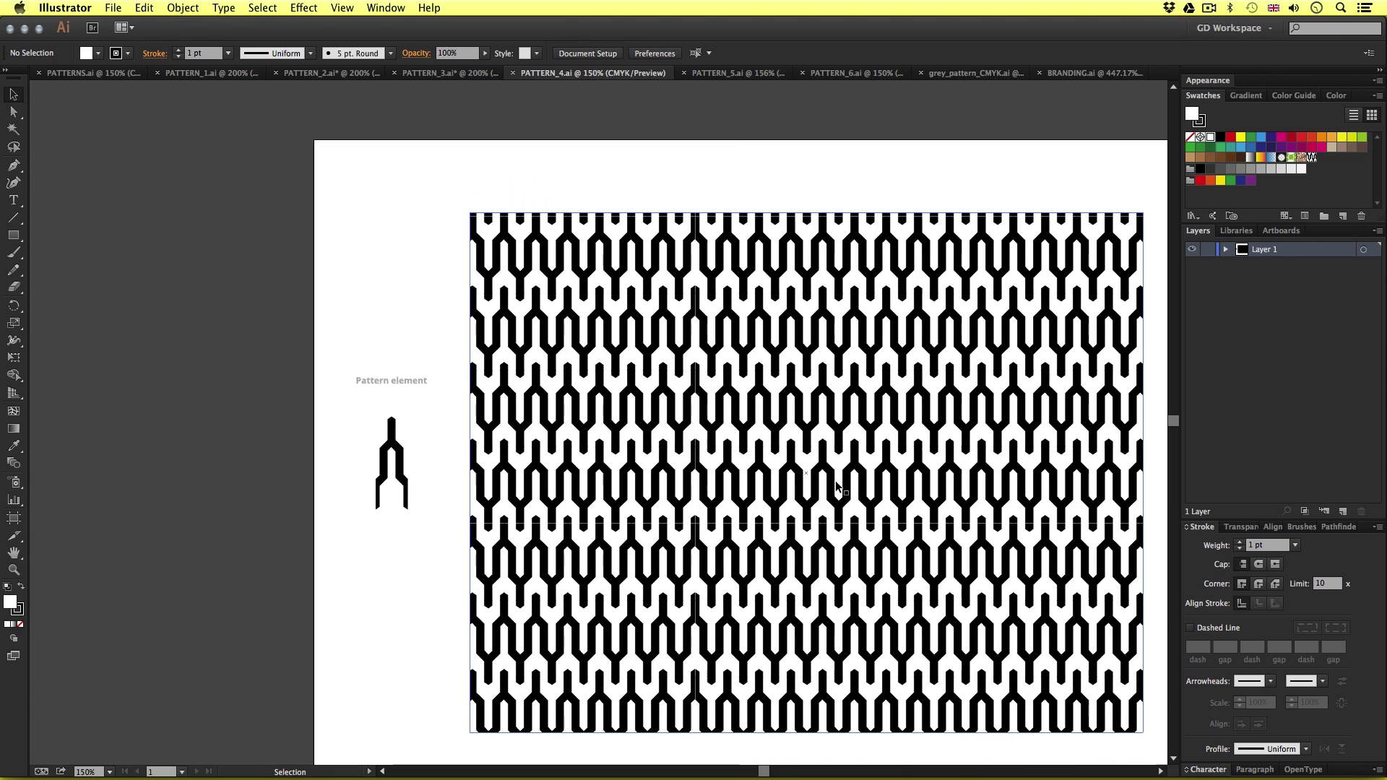
pyautogui.hscroll(3, 905, 481)
pyautogui.keyDown('alt'); pyautogui.scroll(1, 744, 506); pyautogui.keyUp('alt')
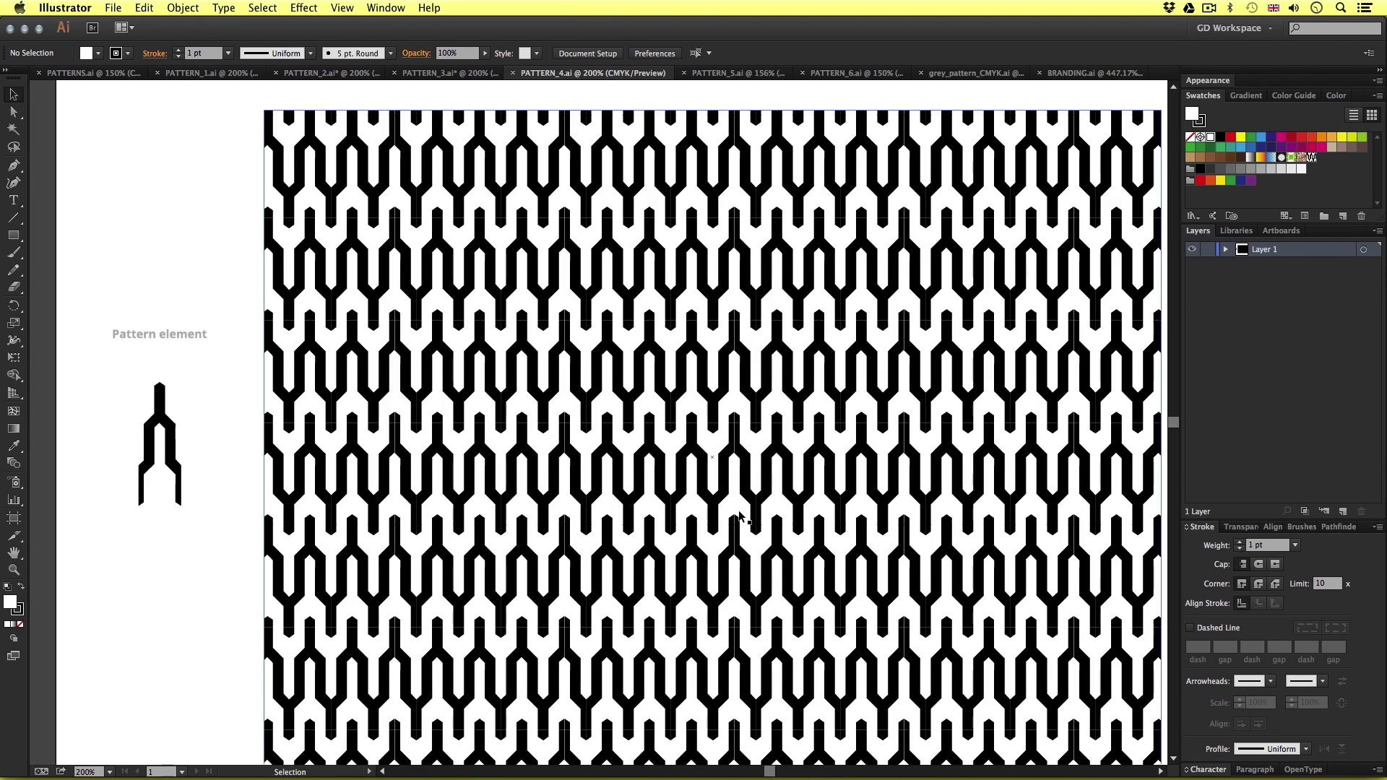
pyautogui.doubleClick(1312, 161)
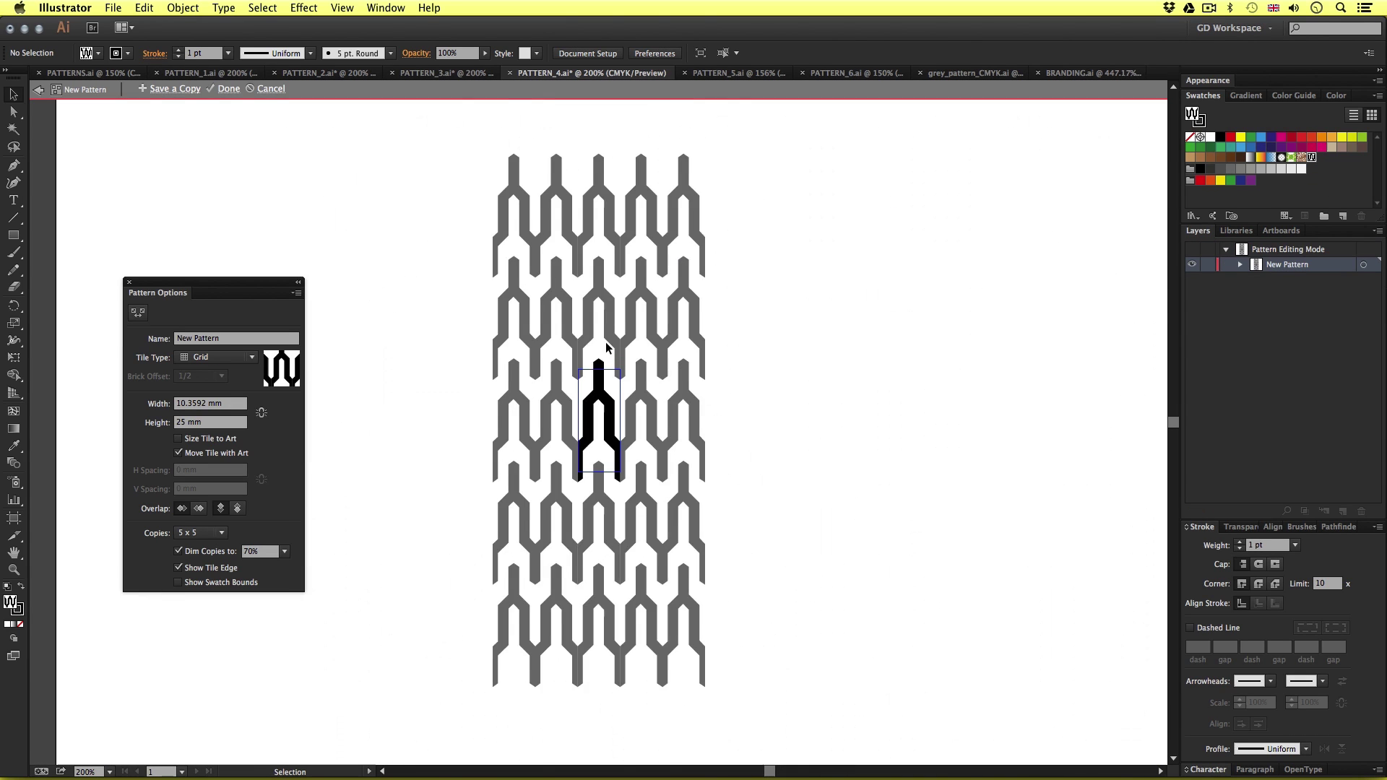
pyautogui.click(220, 362)
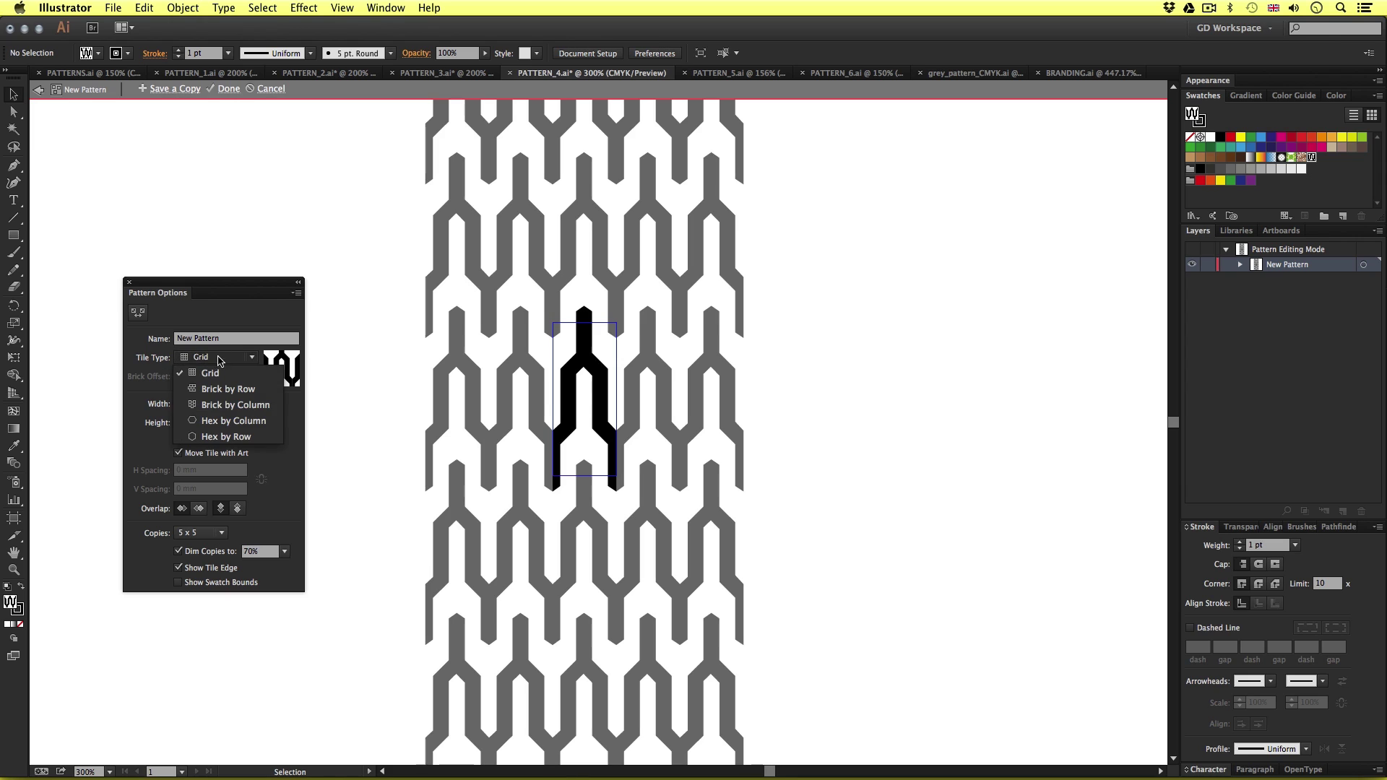
pyautogui.click(220, 363)
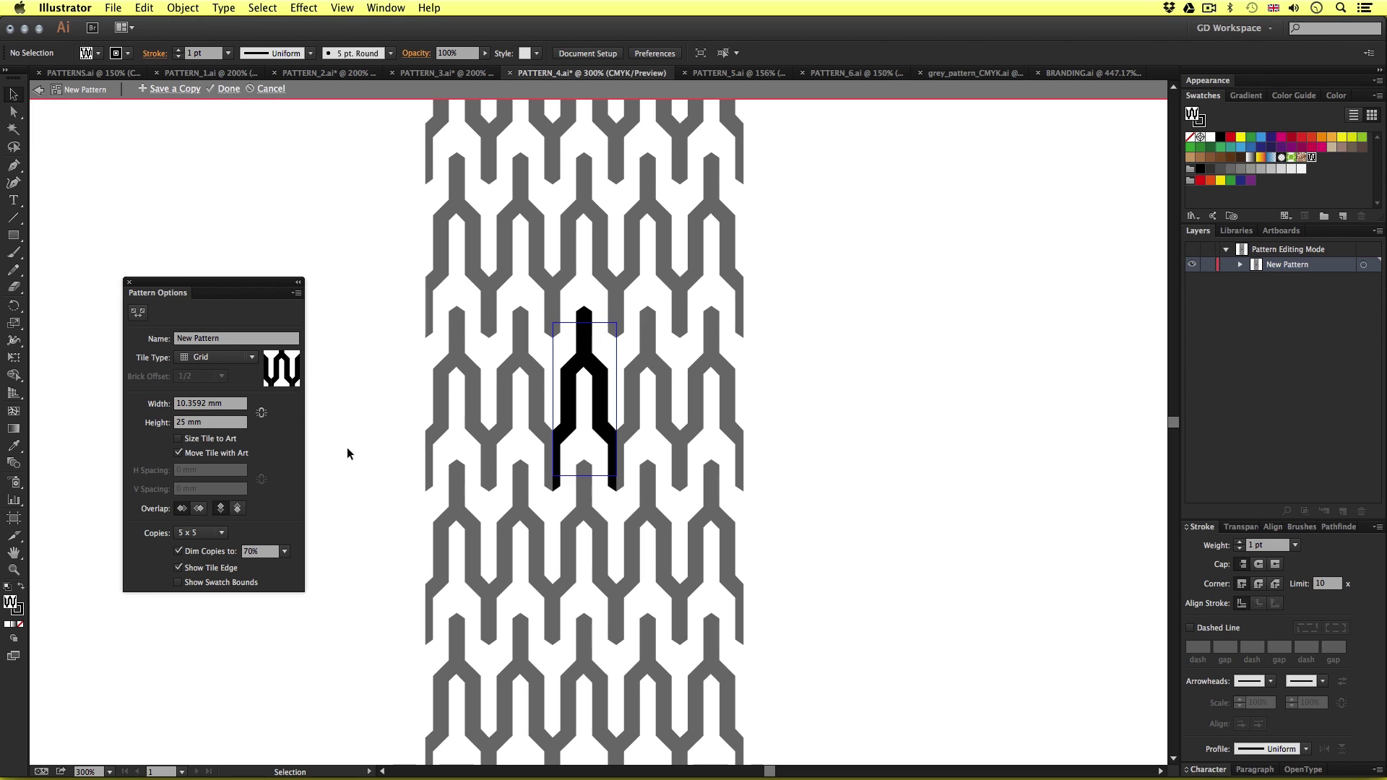
pyautogui.scroll(1, 640, 441)
pyautogui.scroll(2, 640, 441)
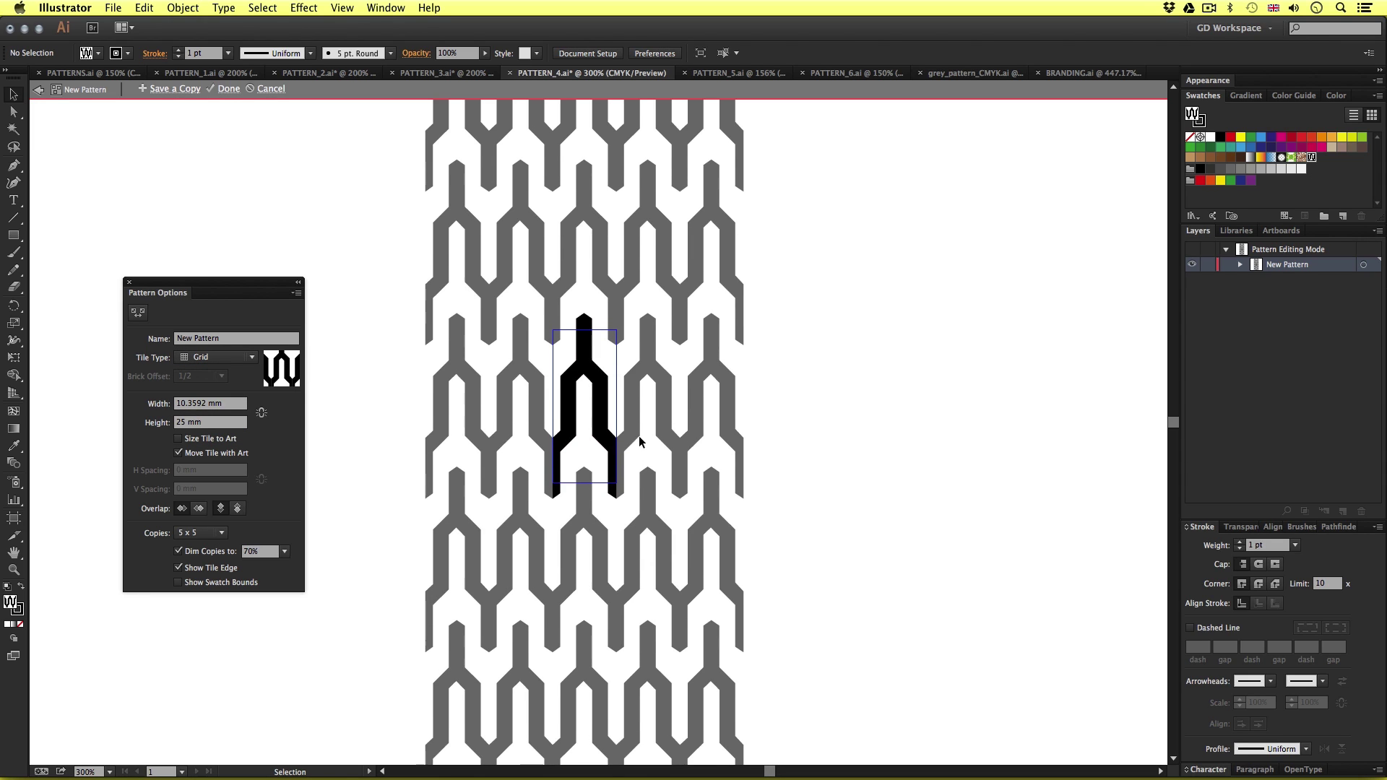
# - Try a tile width of 17 mm on the PATTERN_4.ai swatch and undo the change
pyautogui.click(223, 401)
pyautogui.write('17')
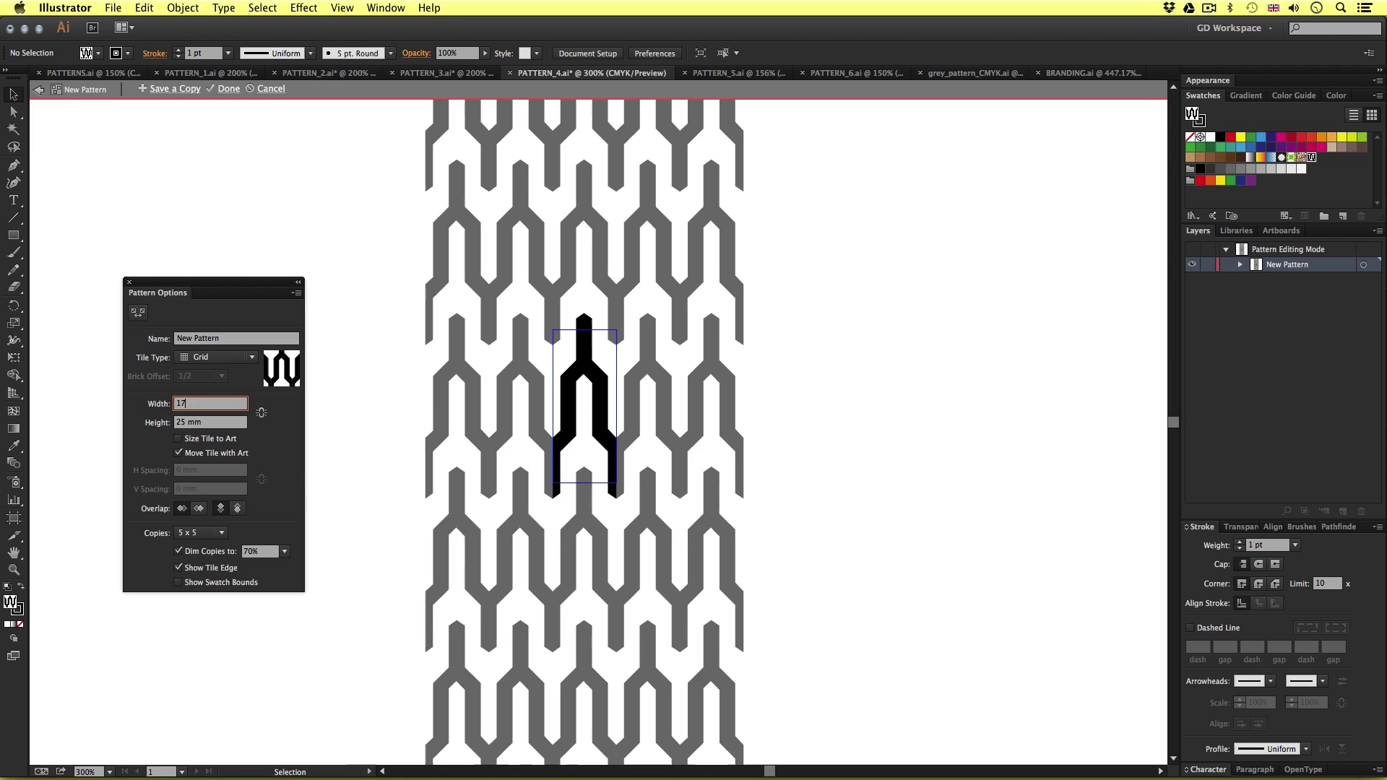
pyautogui.press('Return')
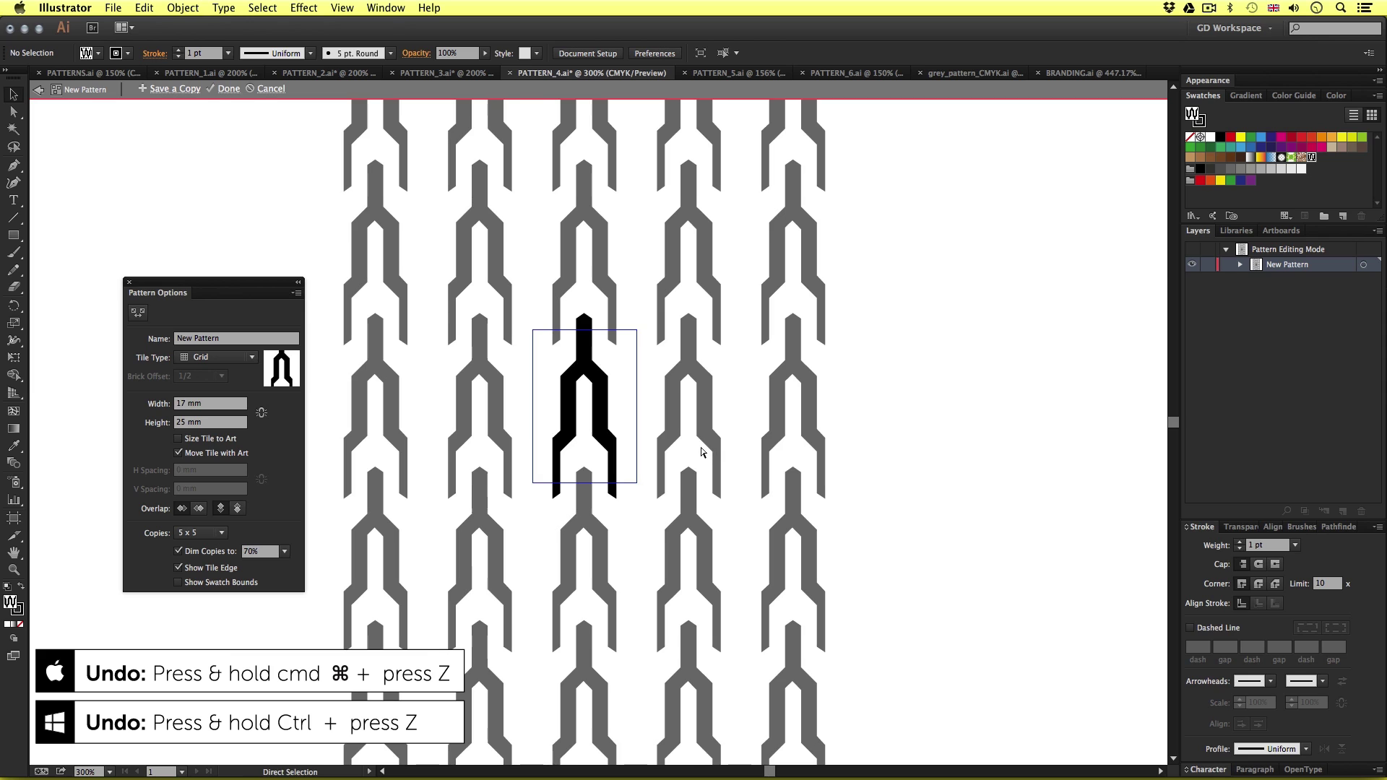
pyautogui.press('super+z')
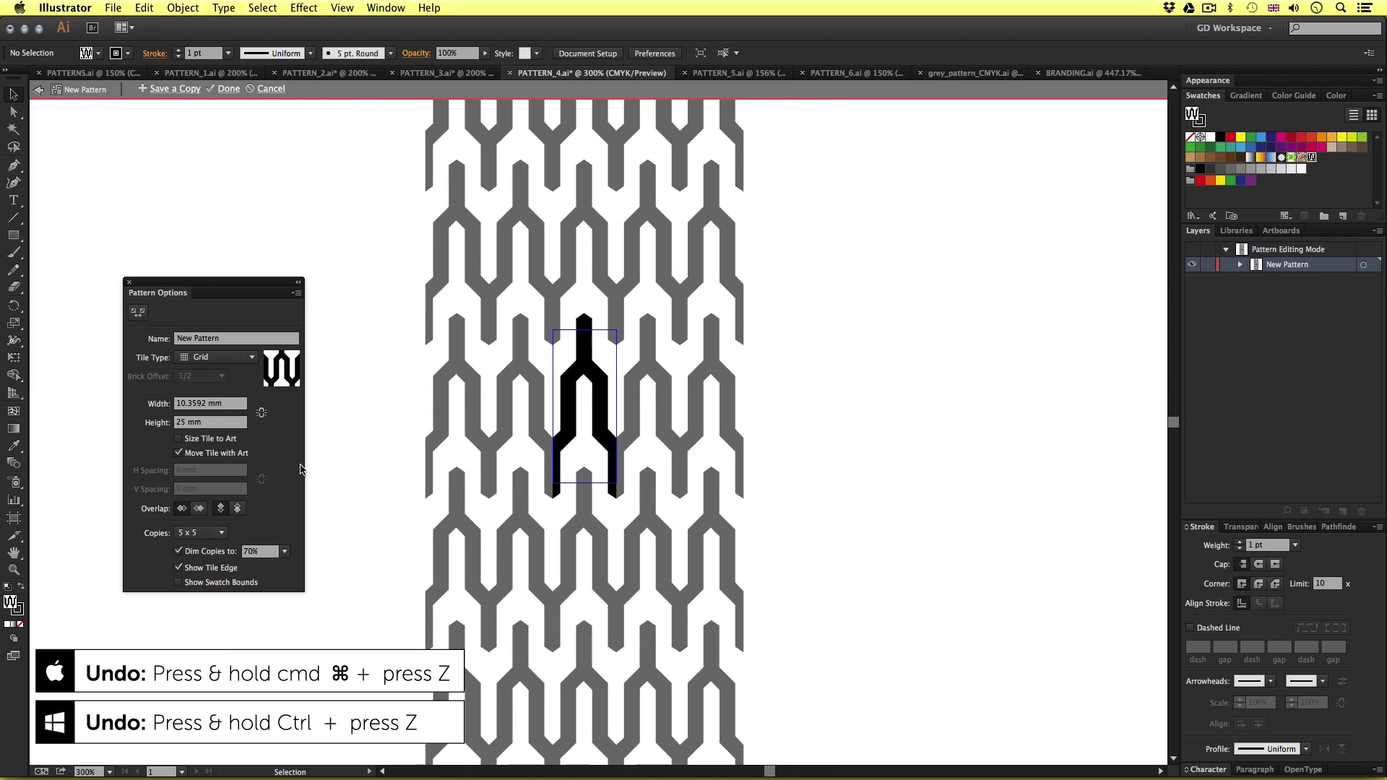
# - Try a tile height of 40 mm on the same pattern and undo the change
pyautogui.moveTo(217, 424); pyautogui.dragTo(174, 424)
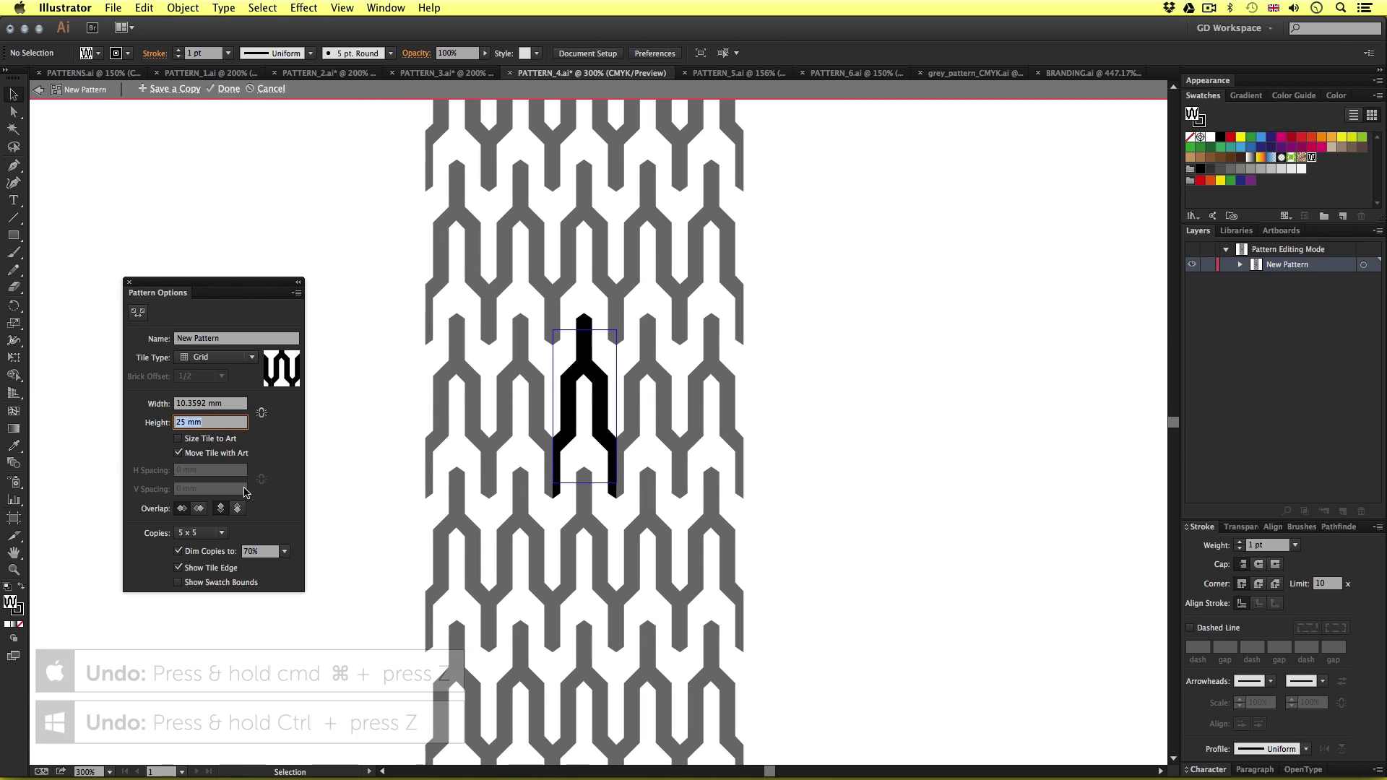
pyautogui.write('40')
pyautogui.press('Return')
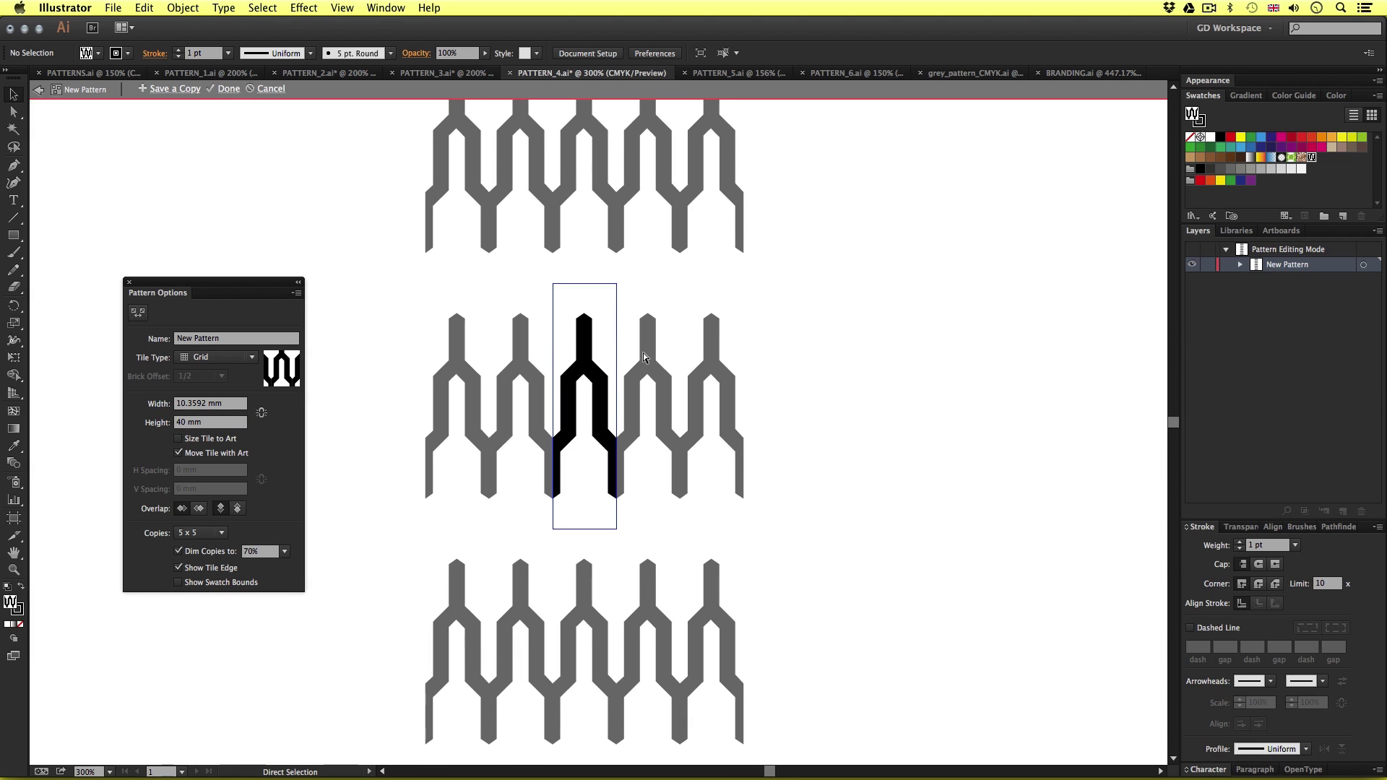
pyautogui.press('super+z')
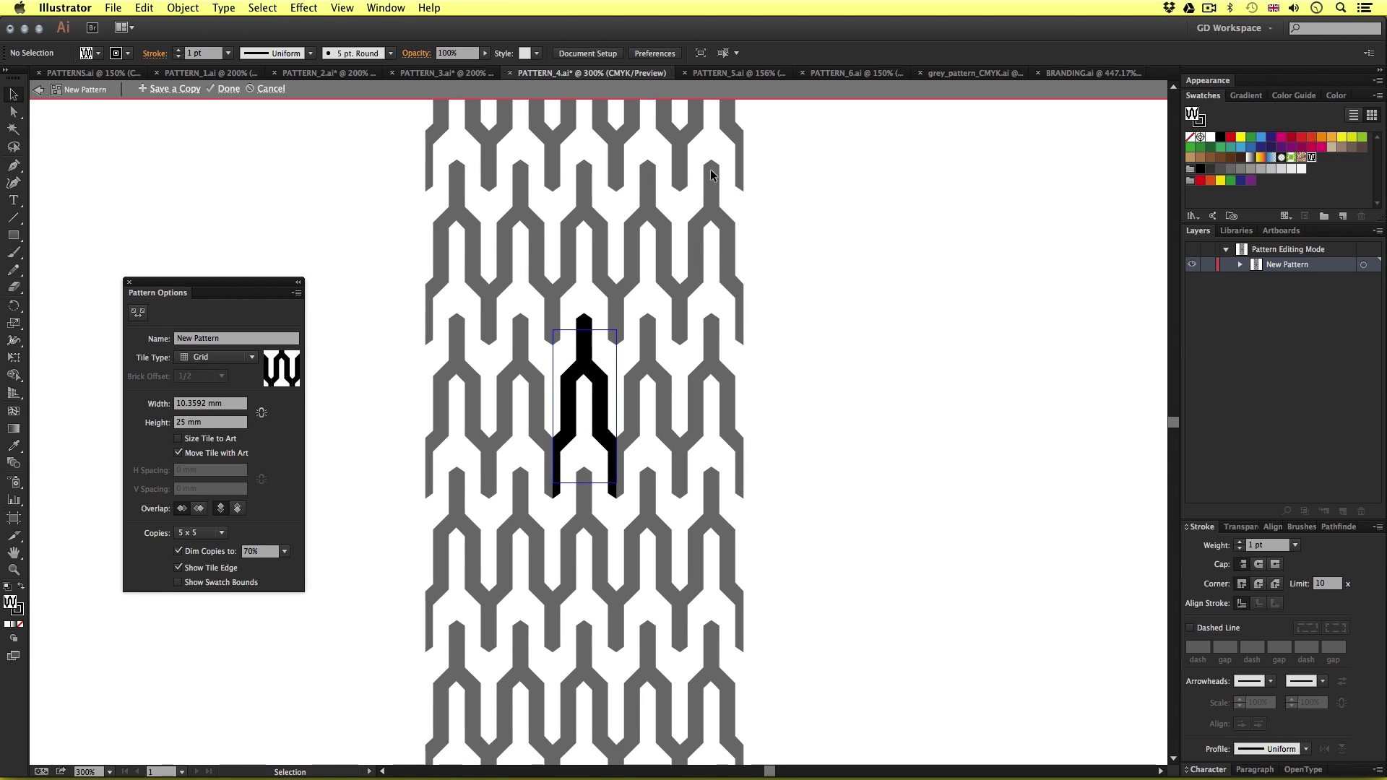
# - Switch to PATTERN_5.ai and inspect the grouped multicoloured circle artwork used as its pattern element
pyautogui.click(736, 73)
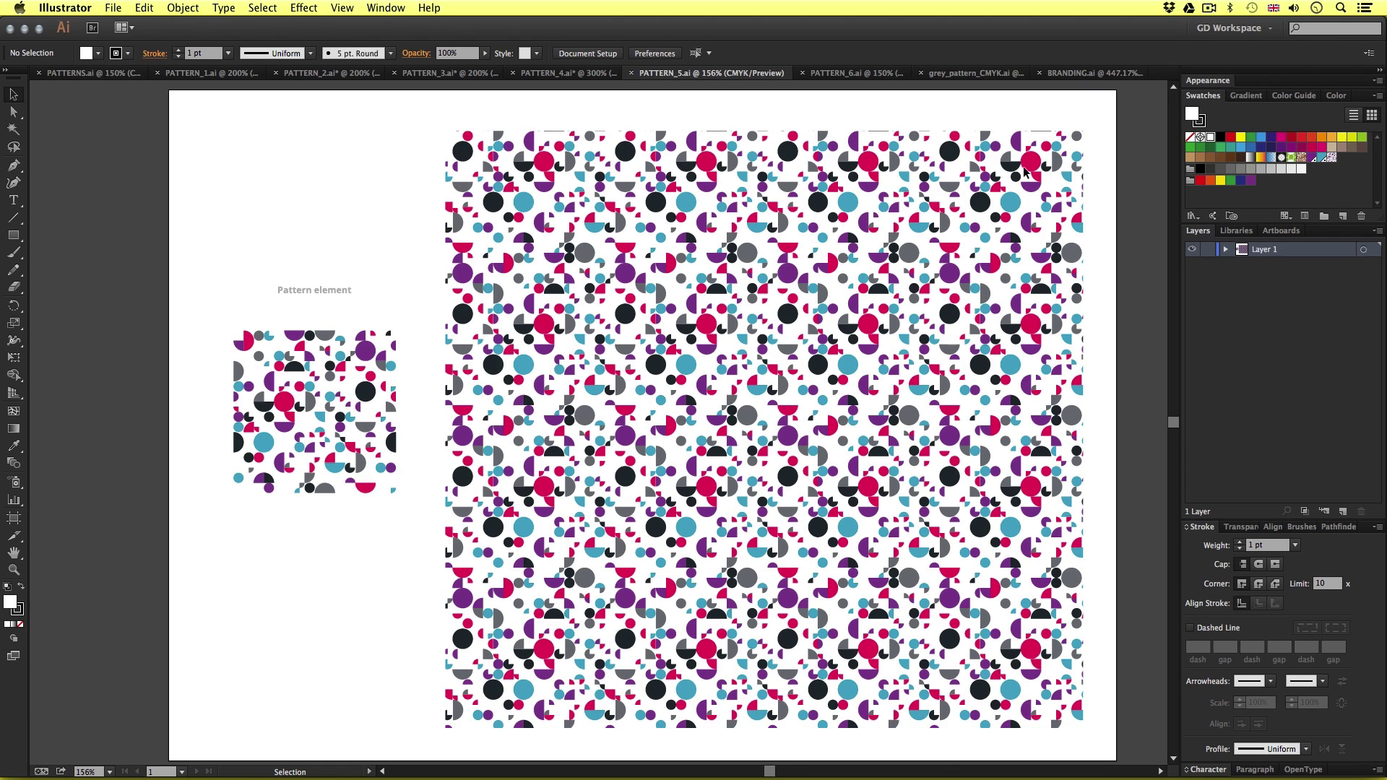
pyautogui.scroll(2, 357, 409)
pyautogui.moveTo(271, 413); pyautogui.dragTo(344, 414)
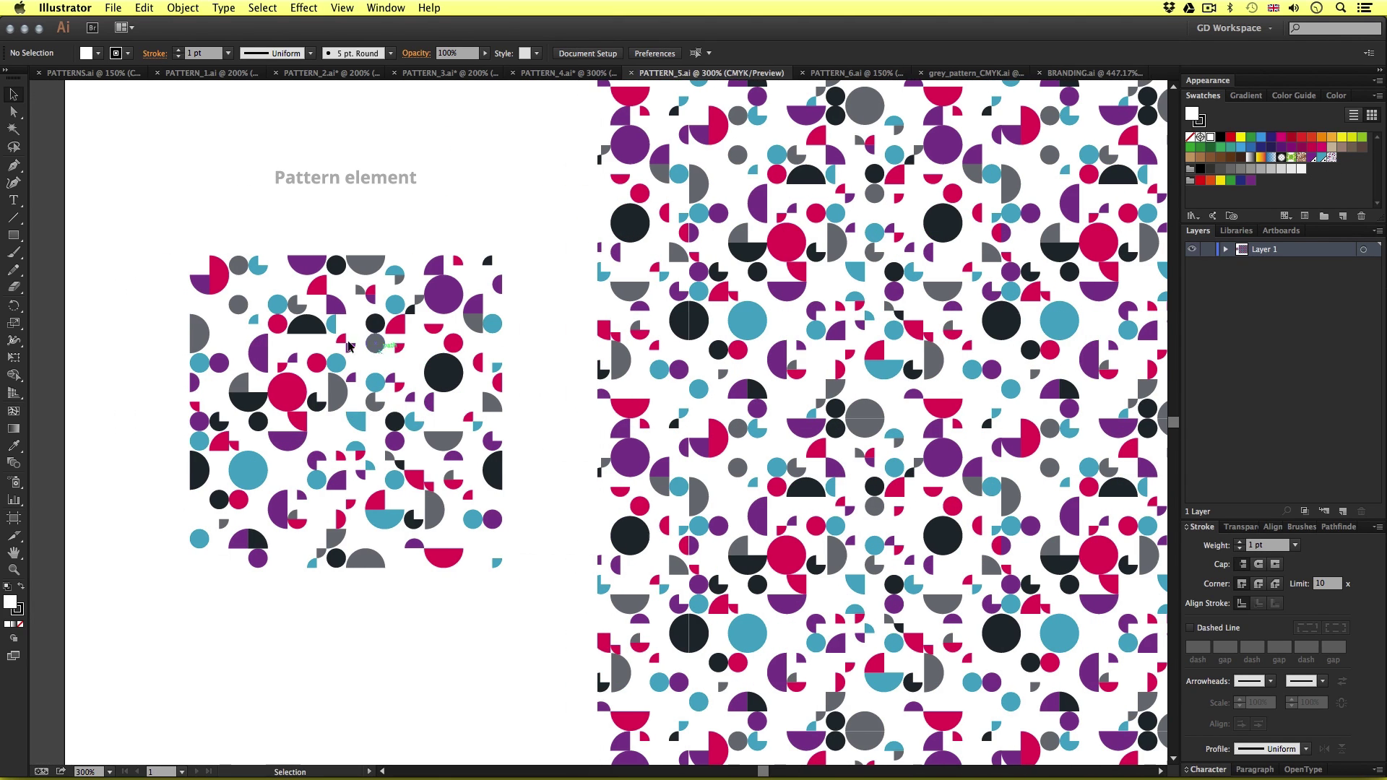
pyautogui.scroll(1, 349, 410)
pyautogui.hscroll(-3, 357, 401)
pyautogui.click(364, 393)
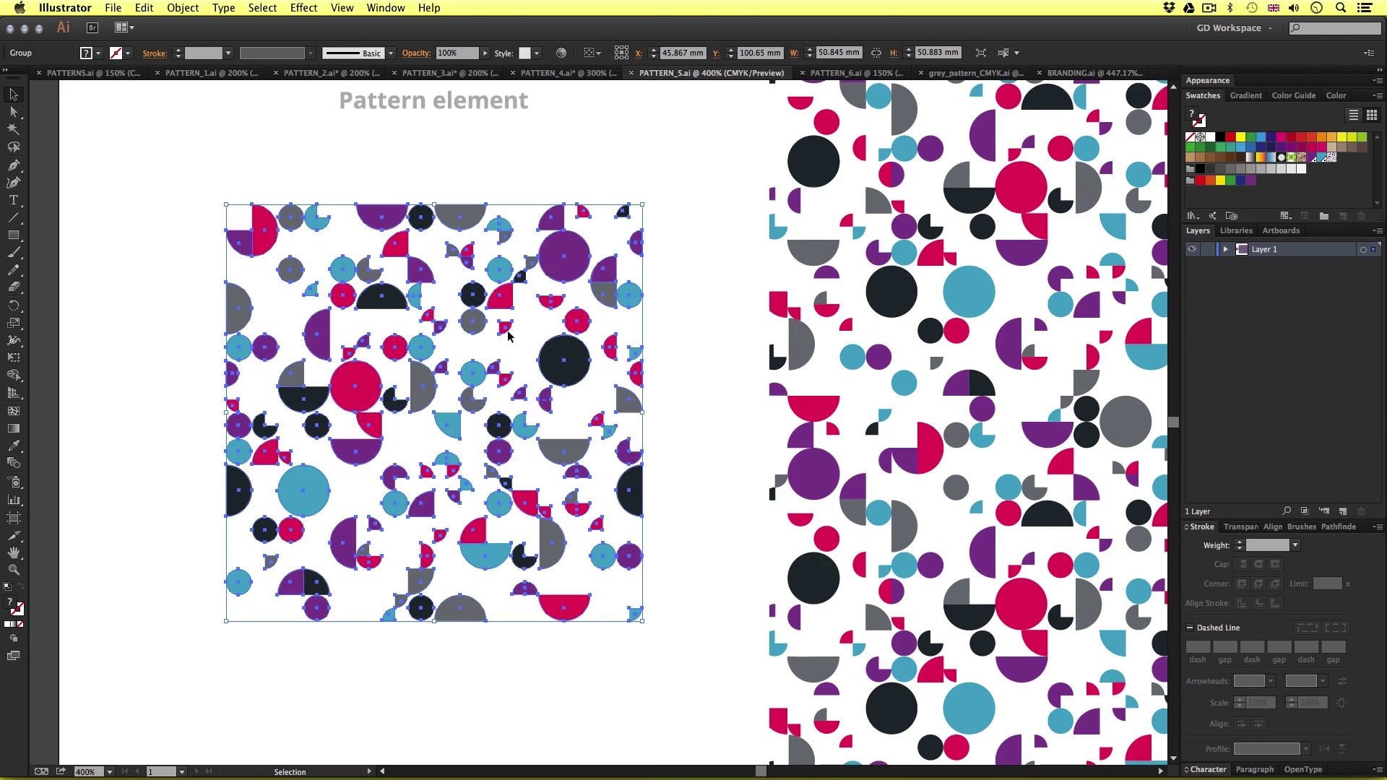
pyautogui.click(702, 420)
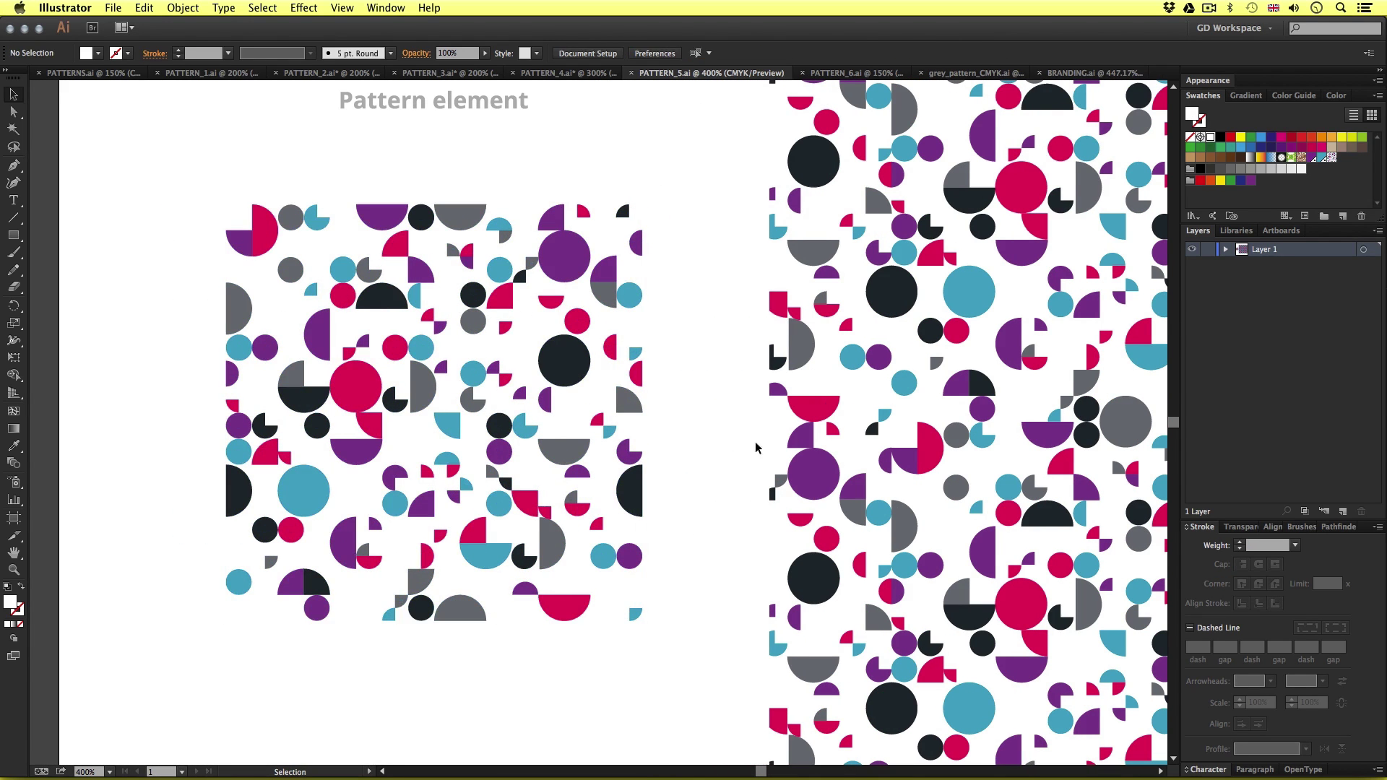
# - Open the multicoloured circle pattern swatch of PATTERN_5.ai for editing and examine its tile type, keeping Grid
pyautogui.scroll(-1, 829, 446)
pyautogui.doubleClick(1332, 158)
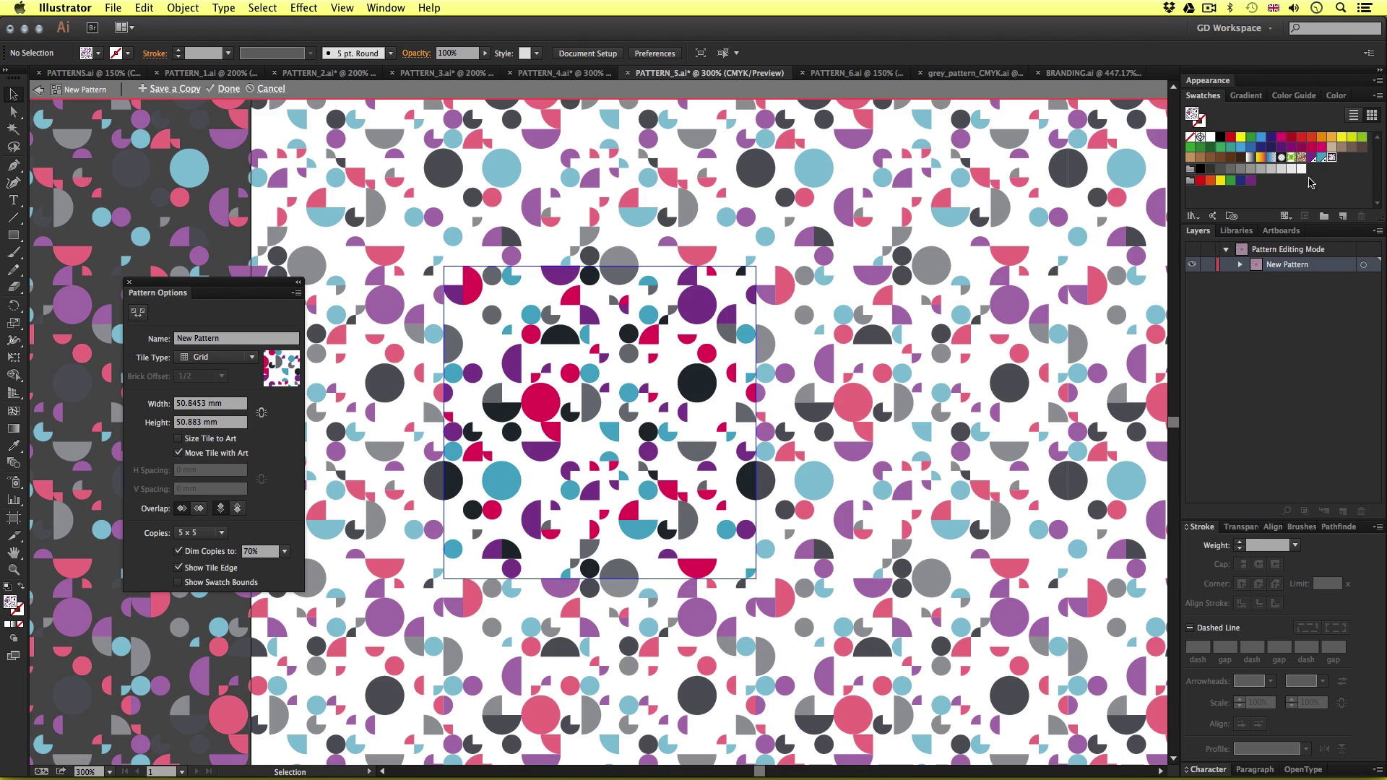
pyautogui.moveTo(590, 334); pyautogui.dragTo(672, 312)
pyautogui.click(214, 357)
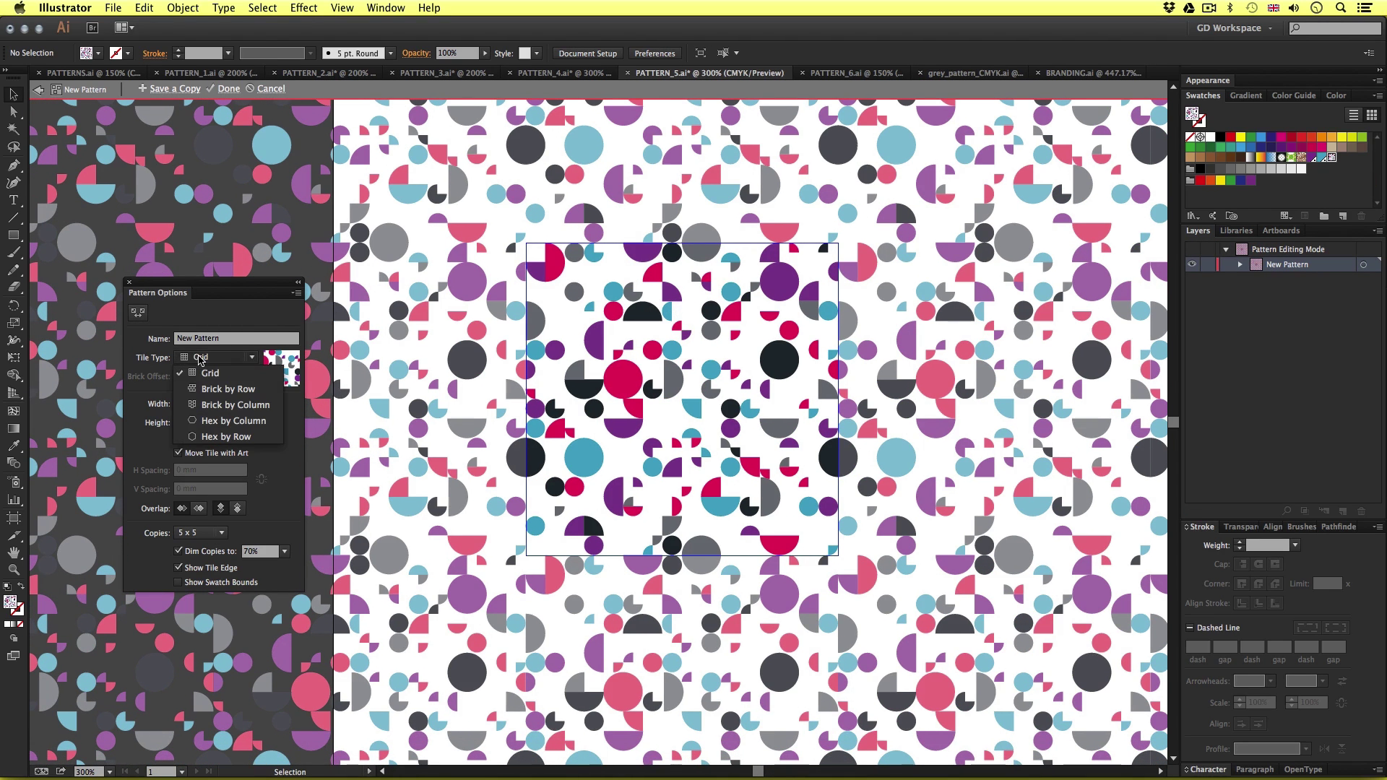
pyautogui.click(222, 359)
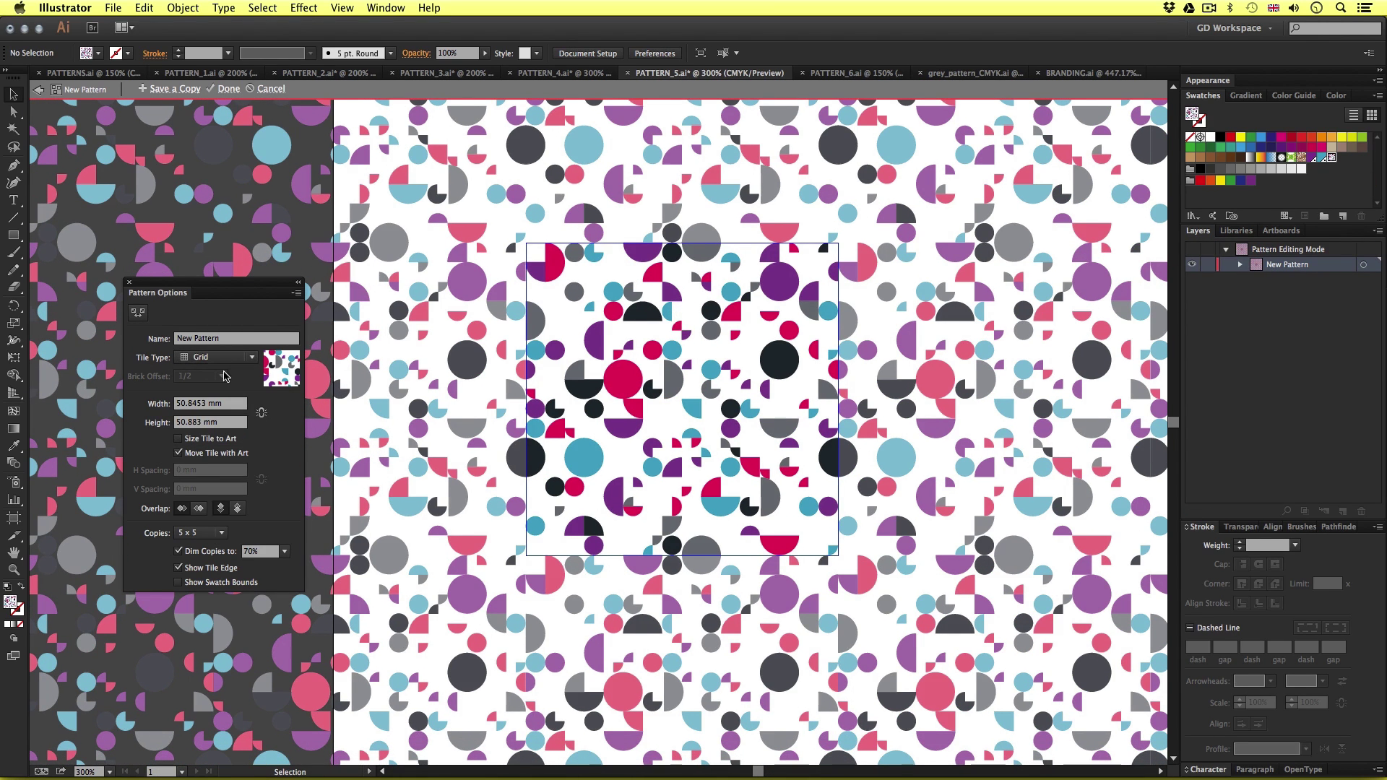
pyautogui.scroll(1, 823, 379)
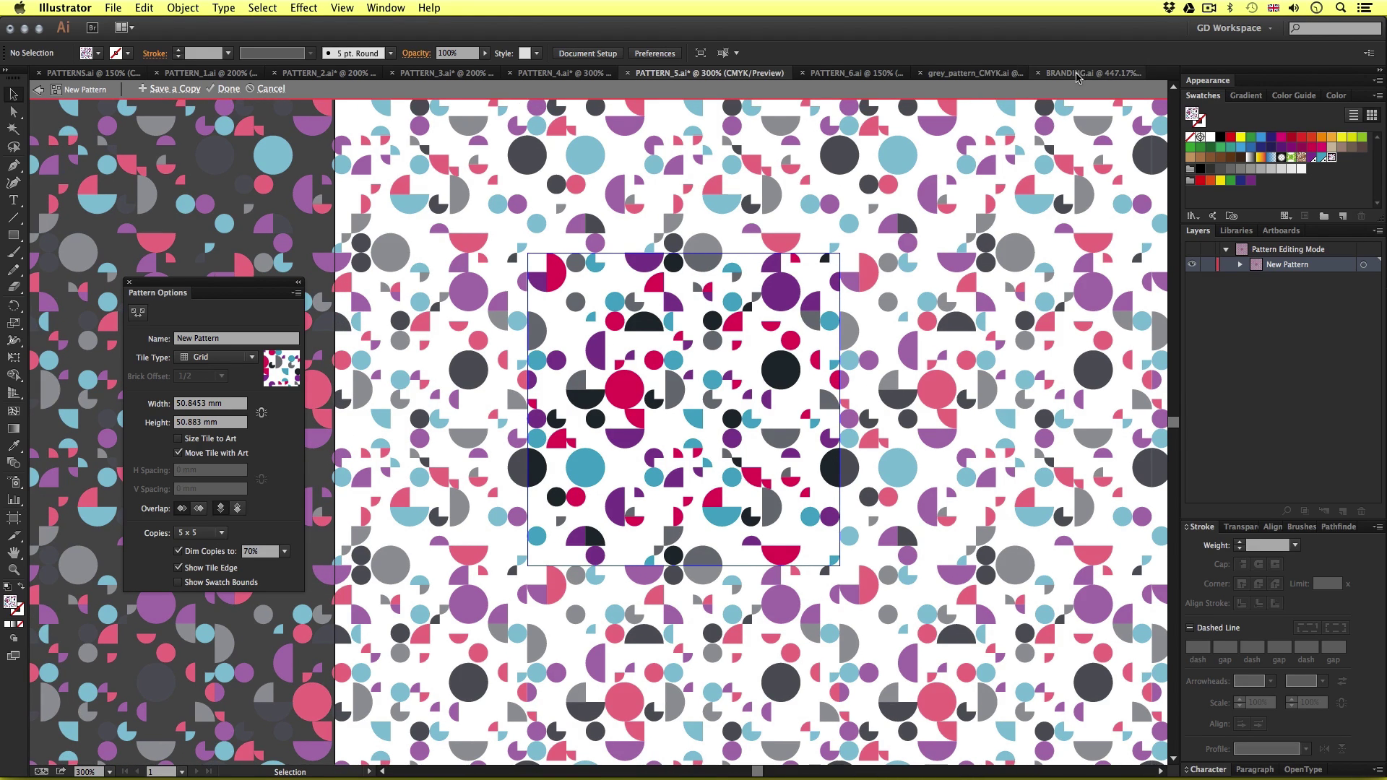
# - Open the dot-and-triangle pattern swatch of PATTERN_6.ai for editing and examine its tile type, keeping Grid
pyautogui.click(866, 75)
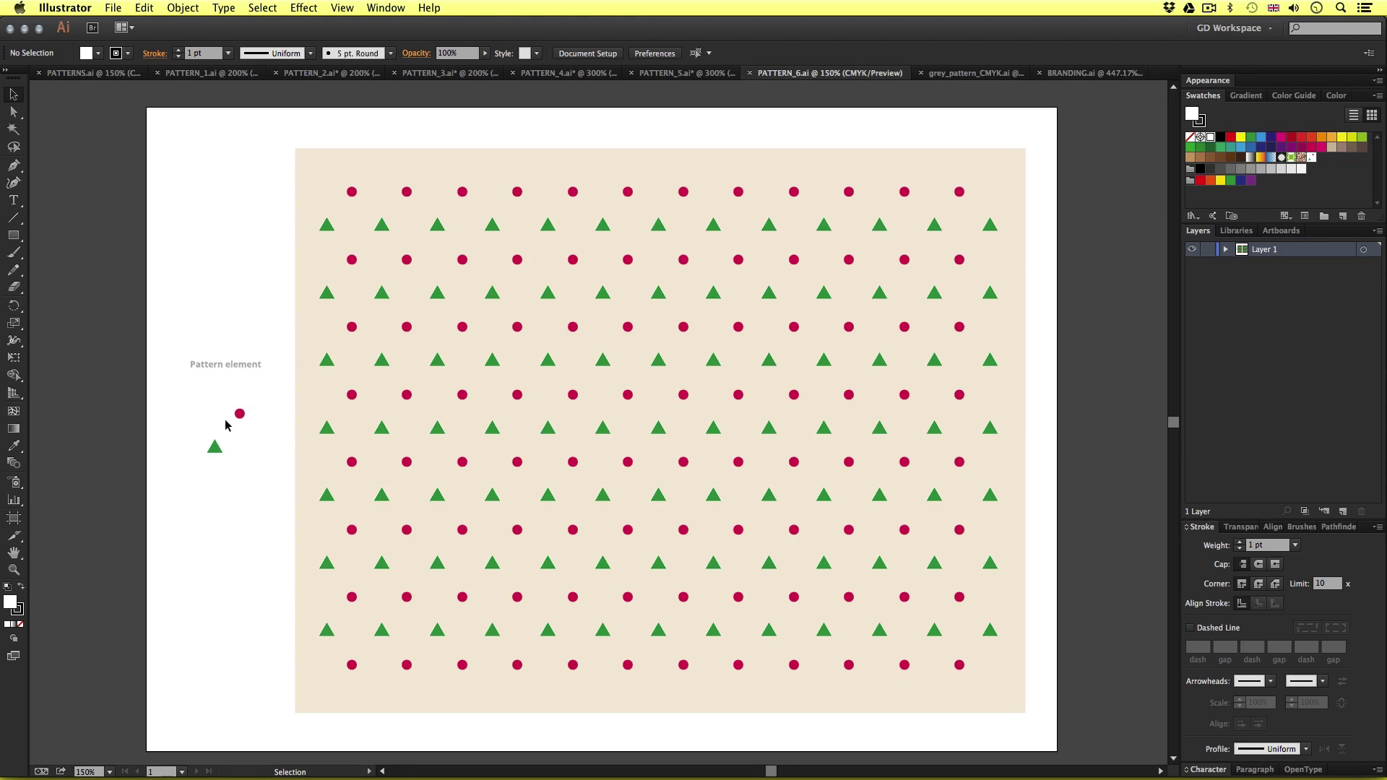
pyautogui.scroll(1, 251, 463)
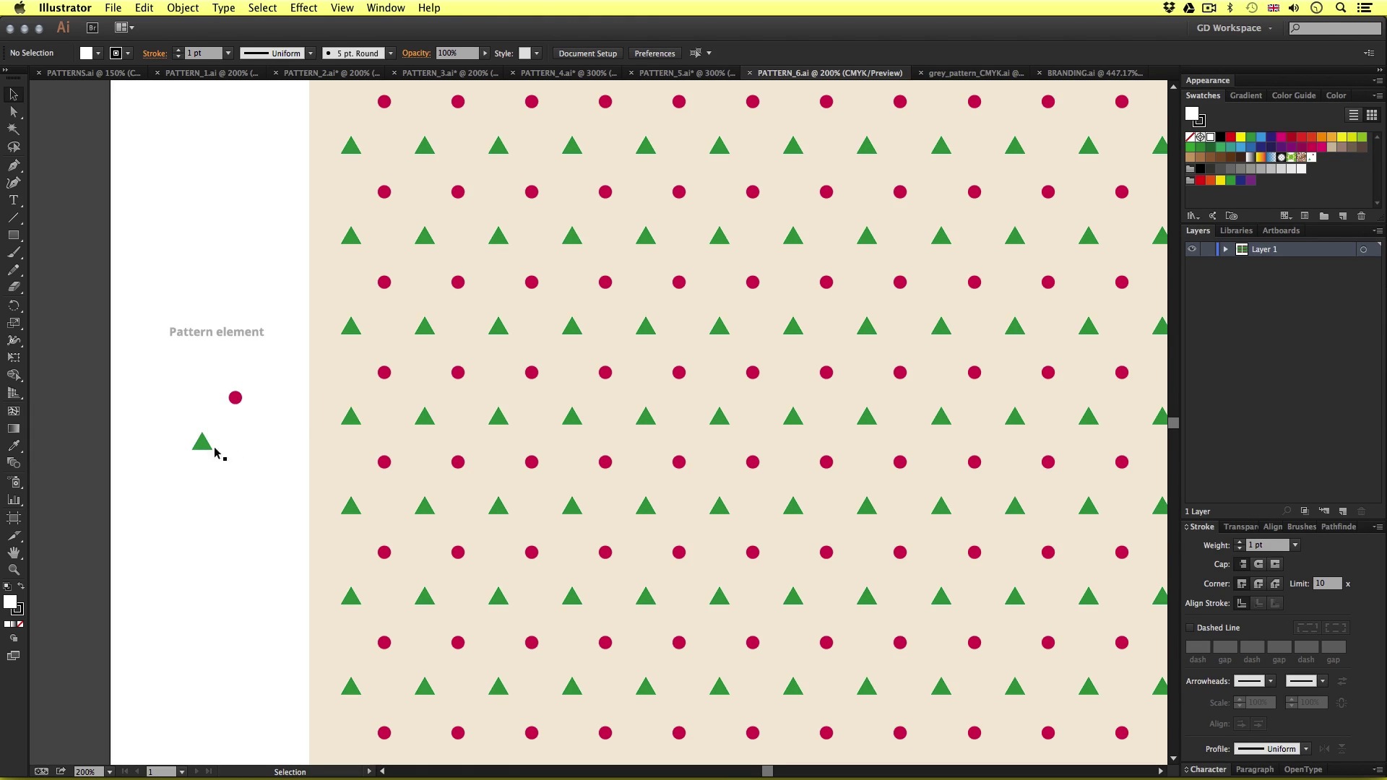
pyautogui.click(1312, 157)
pyautogui.doubleClick(1312, 158)
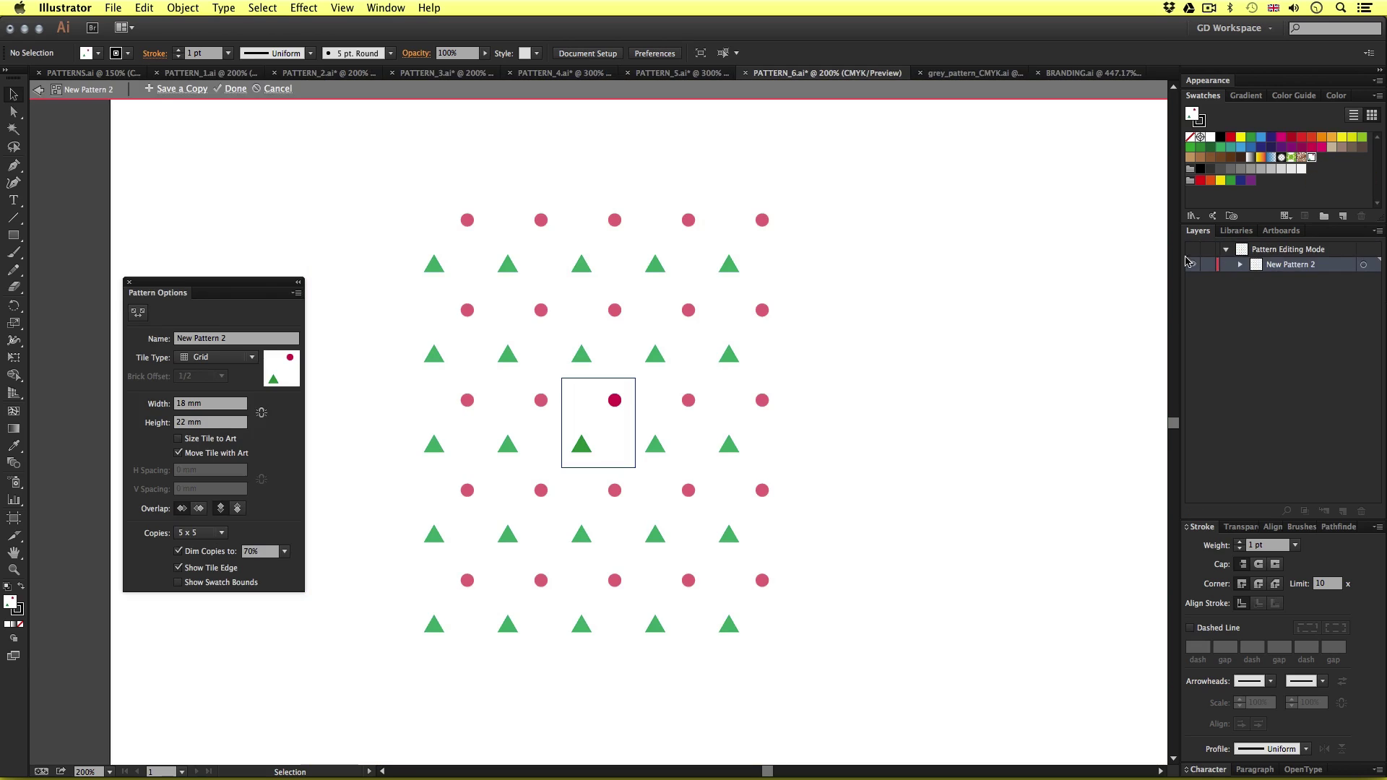
pyautogui.click(230, 357)
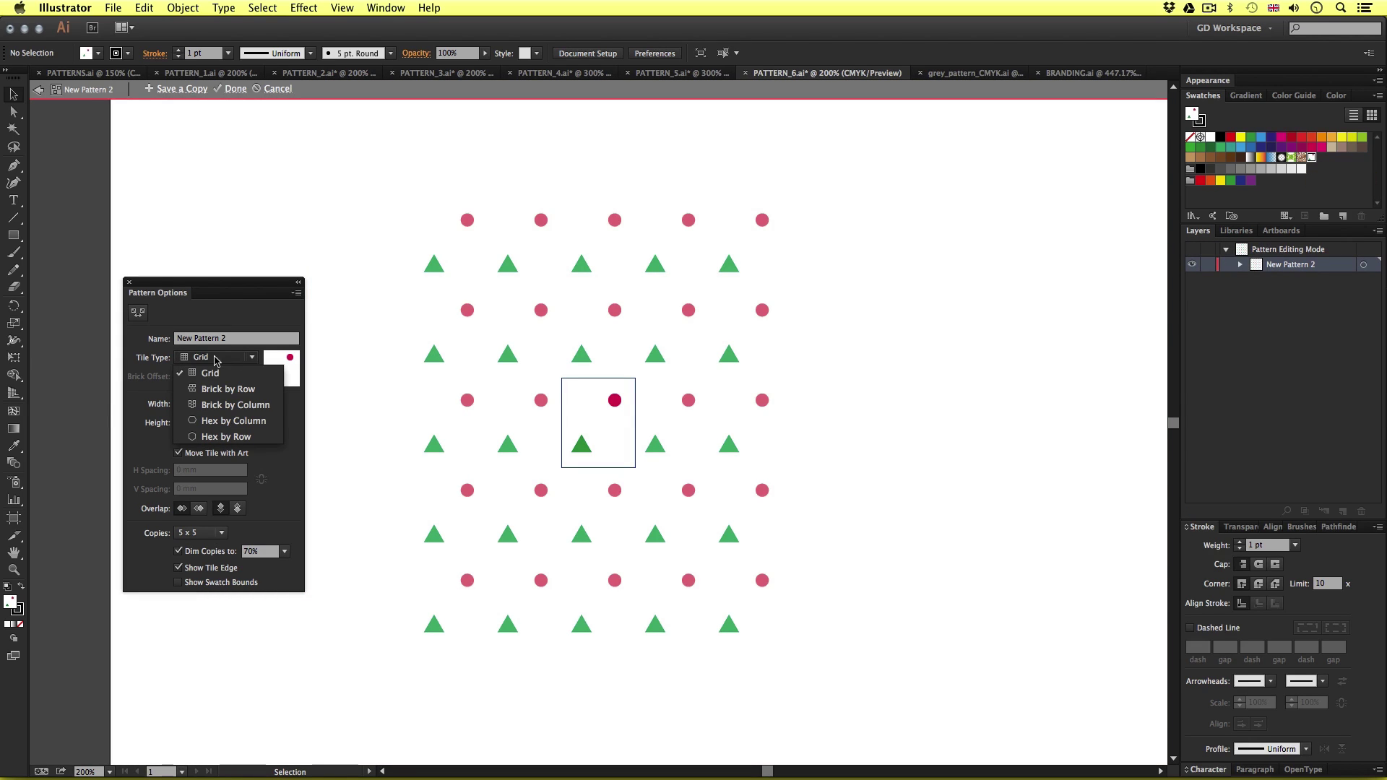
pyautogui.click(230, 374)
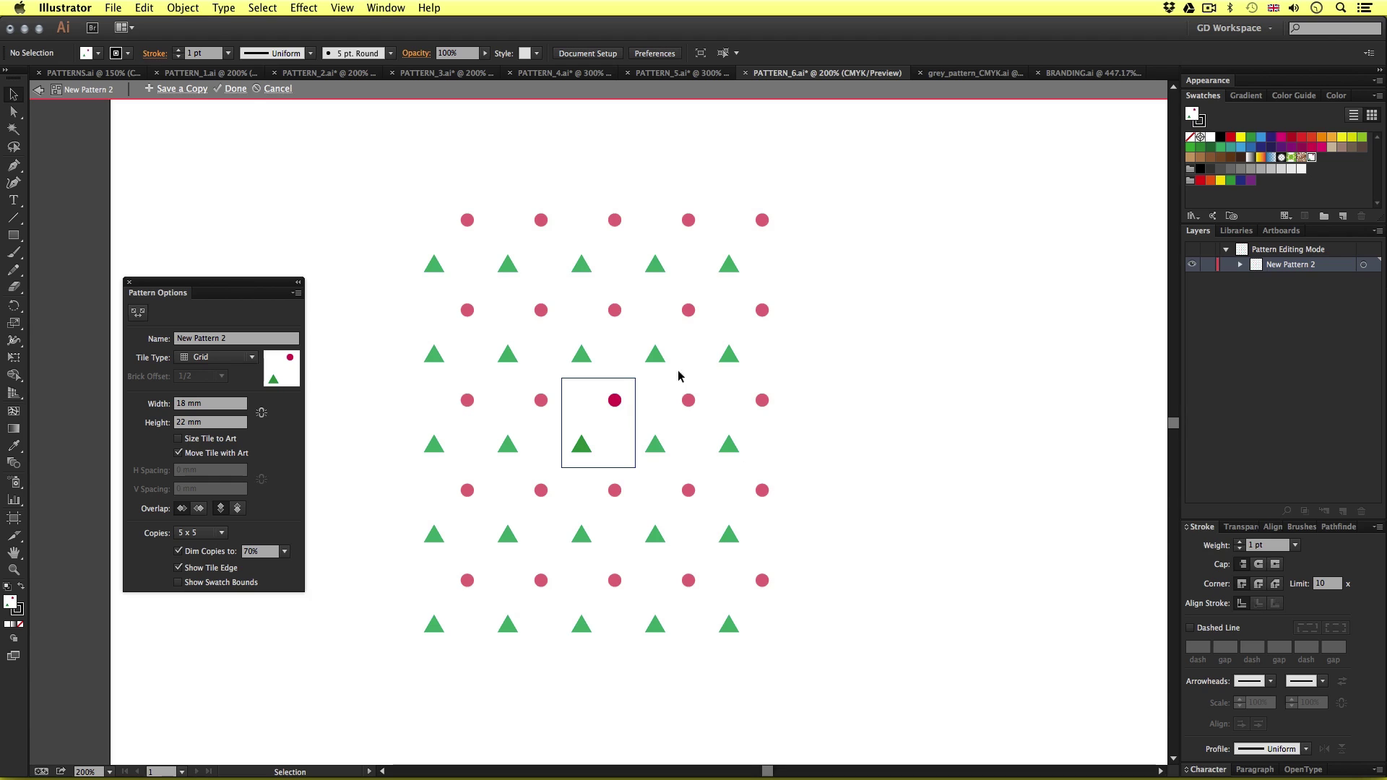
# - Switch to 03 - PS BROCHURE.indd in InDesign and review how the hexagon pattern is used across spreads 2-3 to 8-9
pyautogui.click(80, 75)
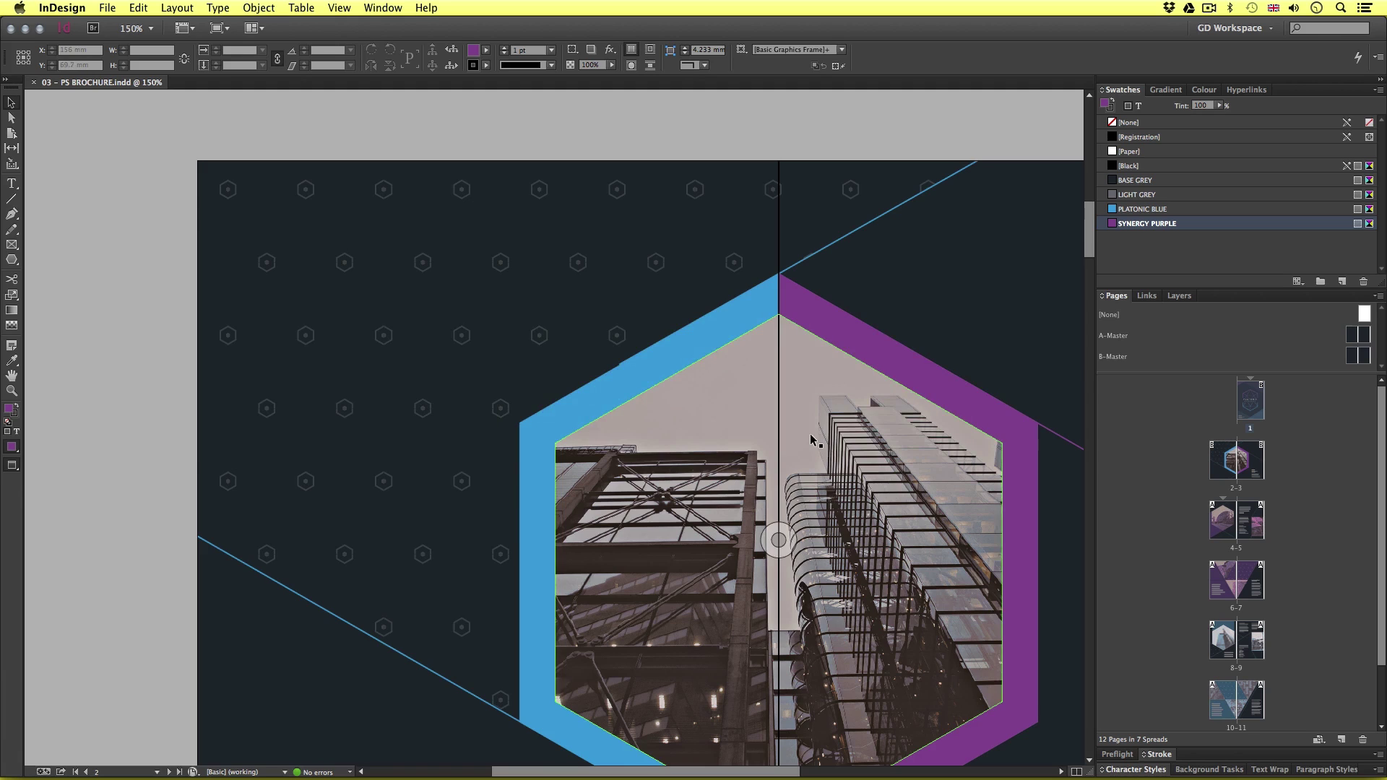
pyautogui.moveTo(774, 535); pyautogui.dragTo(700, 476)
pyautogui.scroll(-10, 700, 476)
pyautogui.moveTo(780, 521); pyautogui.dragTo(771, 288)
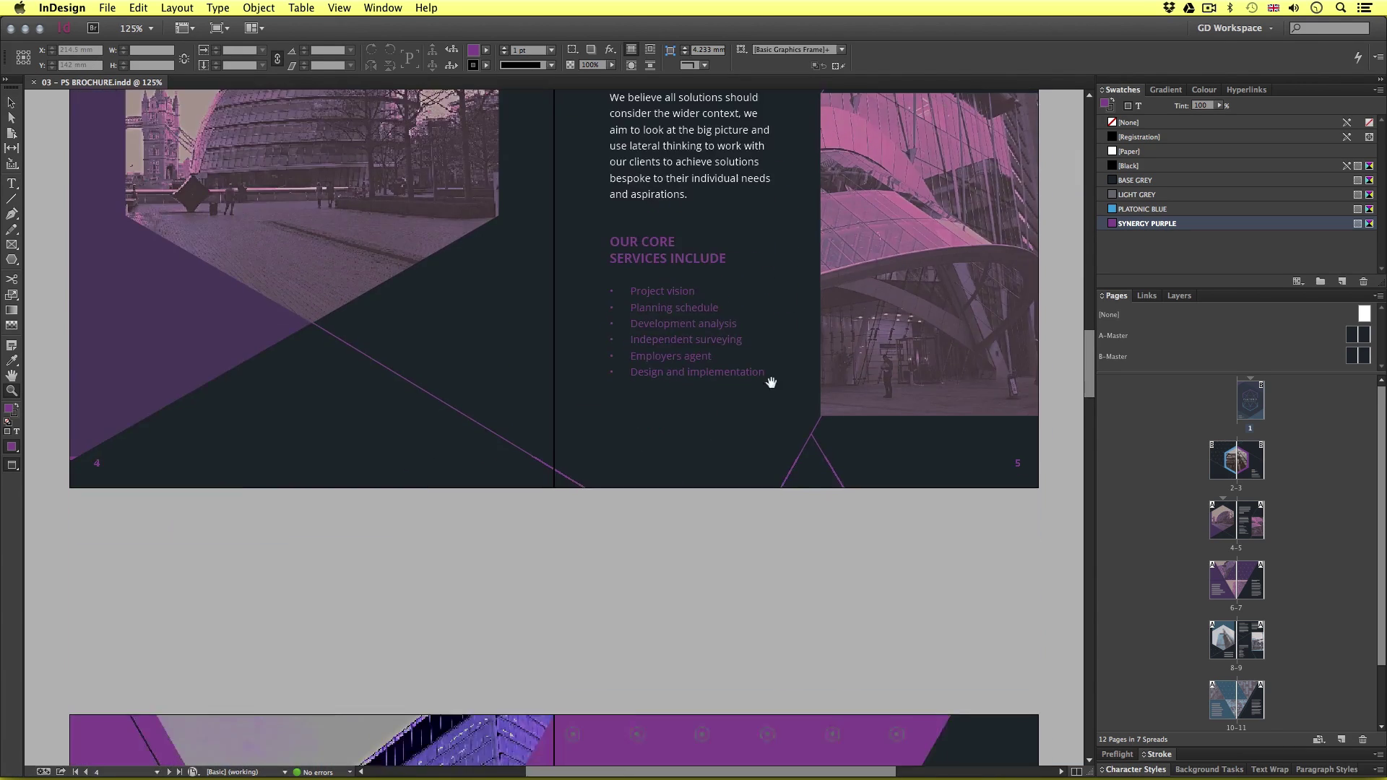
pyautogui.scroll(-8, 768, 424)
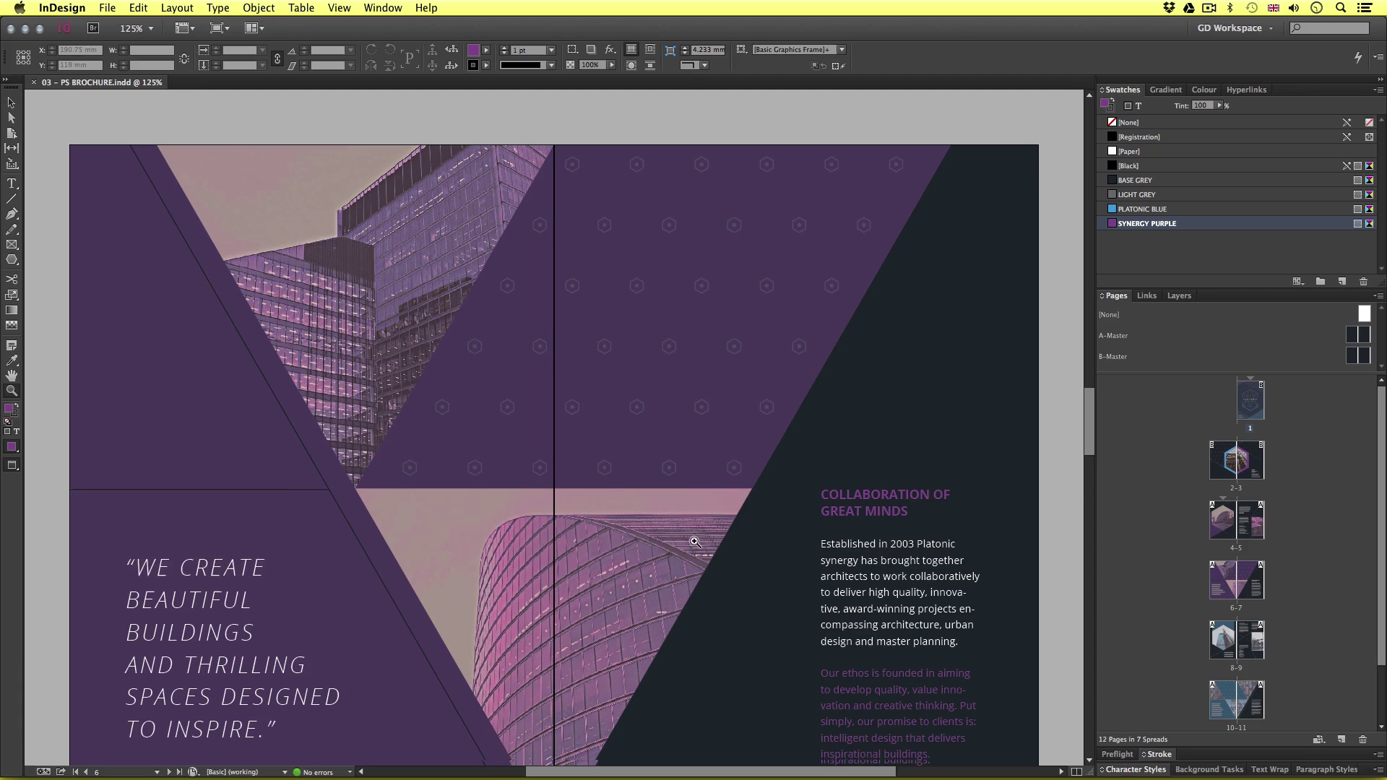
pyautogui.scroll(-8, 694, 542)
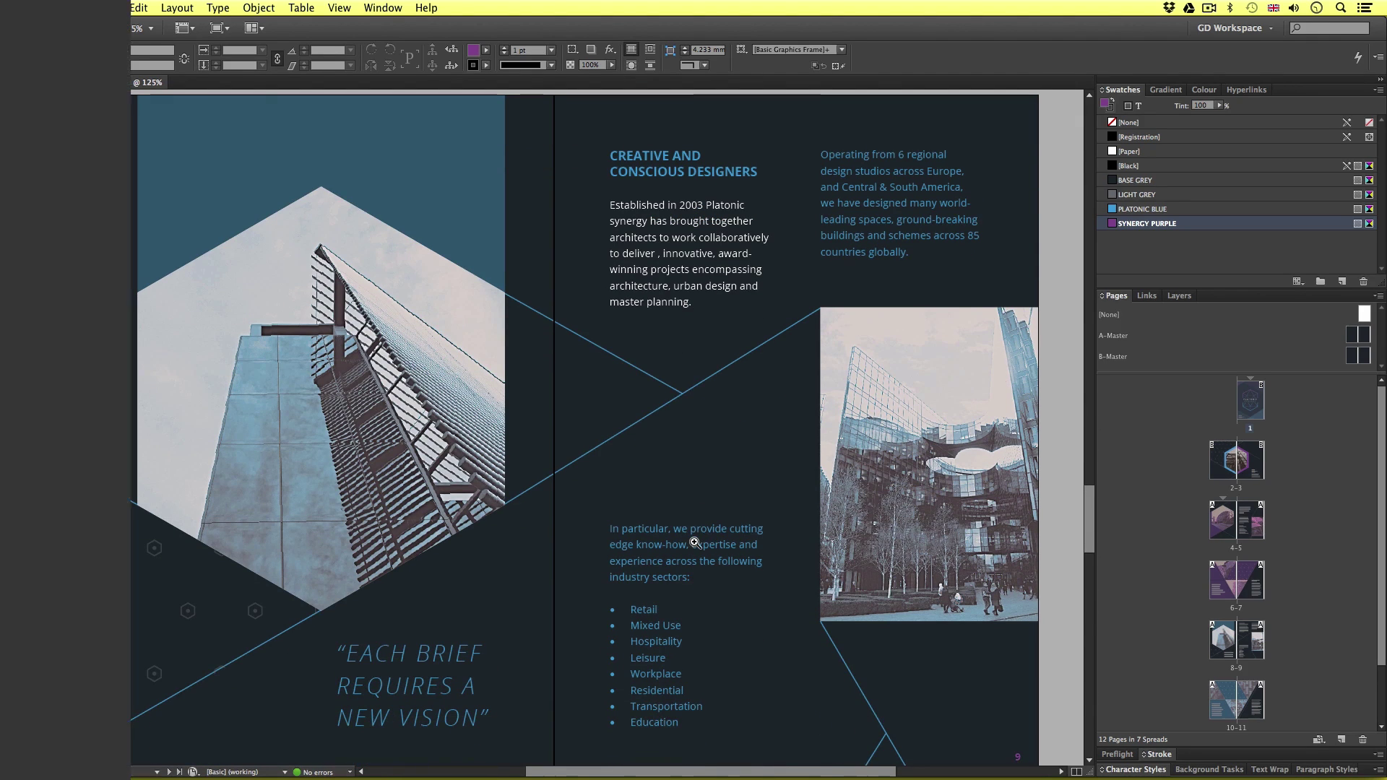